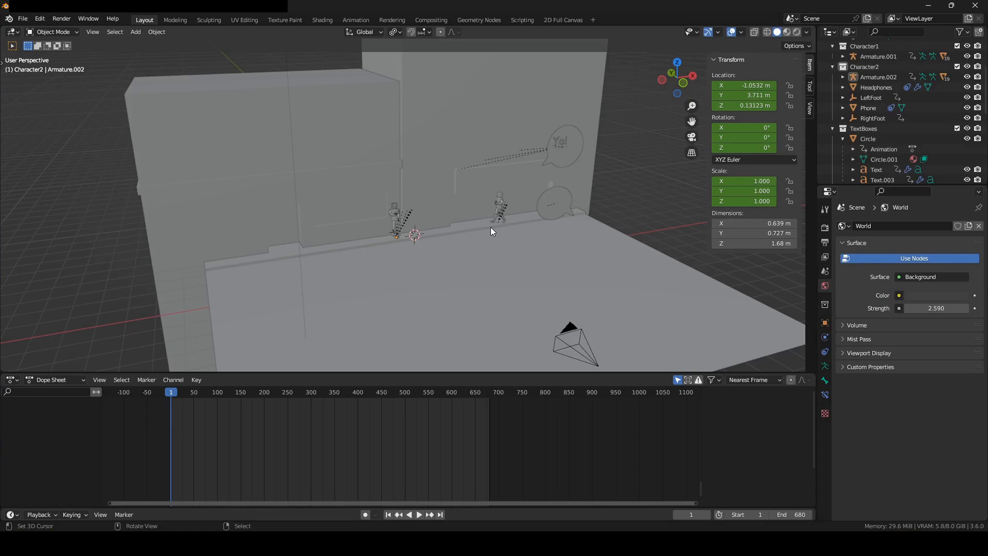
middle_drag(286, 103, 300, 148)
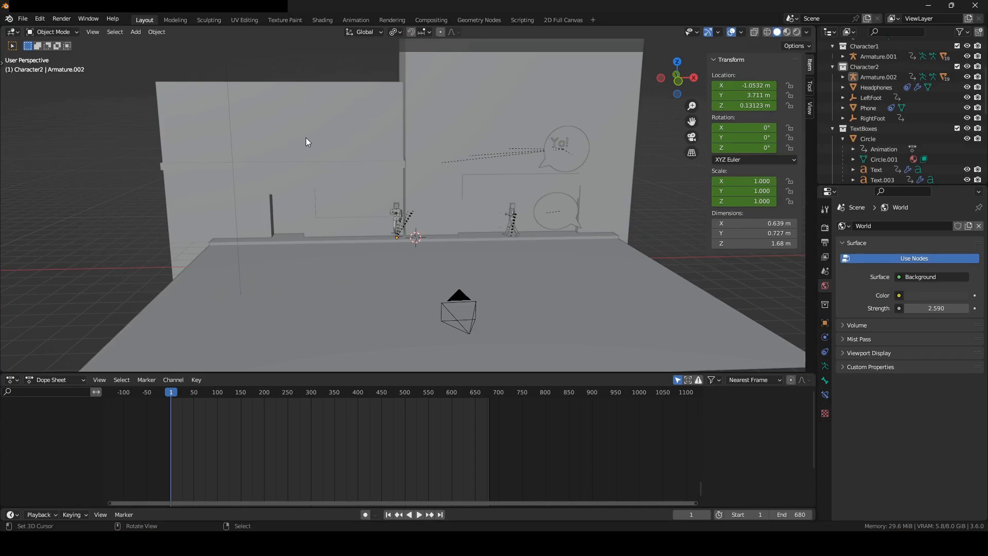
middle_drag(297, 141, 370, 154)
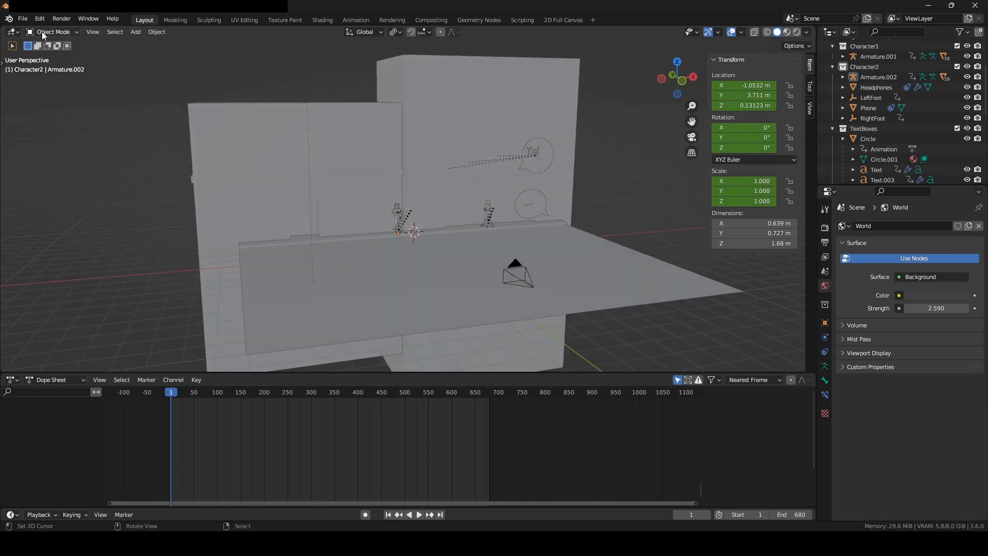
click(23, 19)
mouse_move(70, 168)
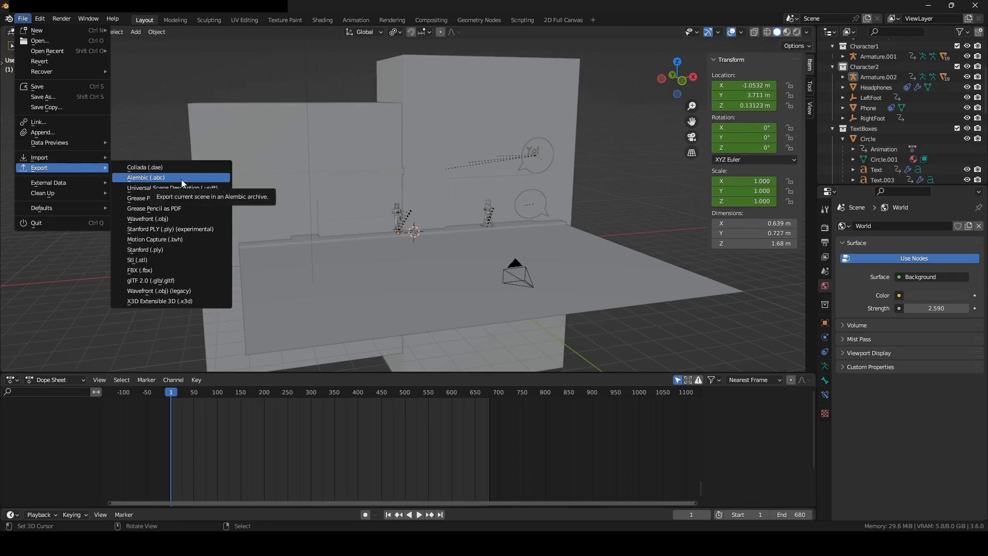
middle_drag(502, 269, 437, 228)
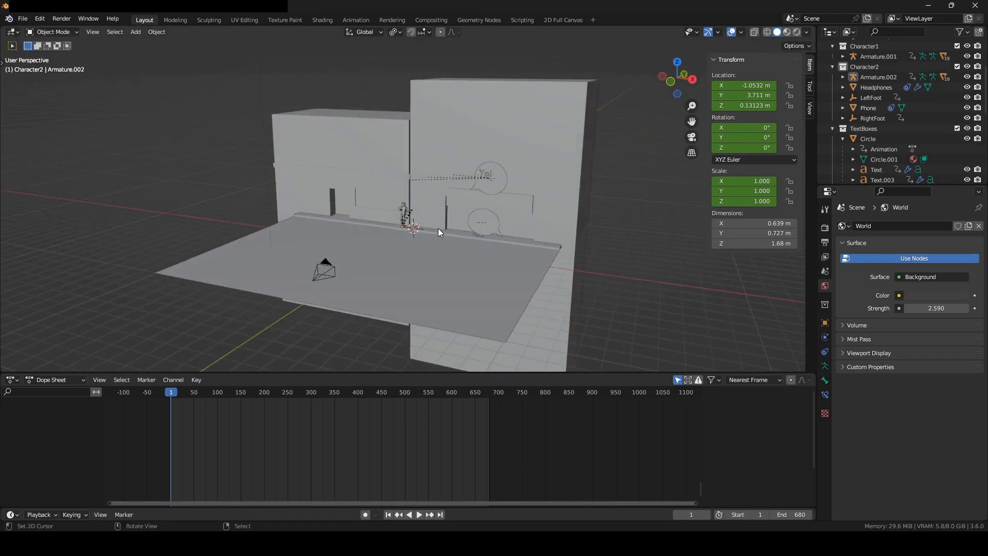
Step: Delete the point light above the buildings and the camera in front of them
click(326, 272)
click(325, 268)
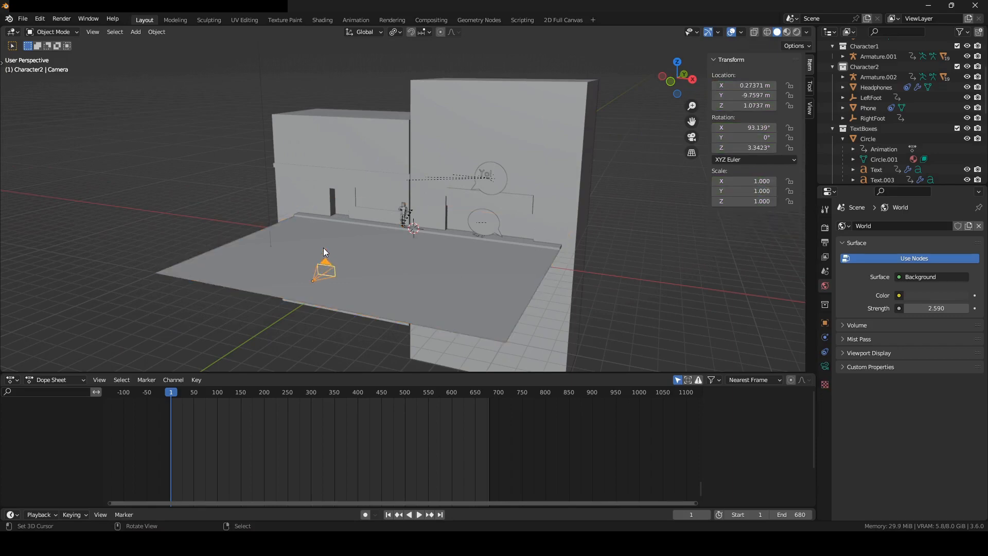
scroll(323, 248, down, 5)
click(337, 96)
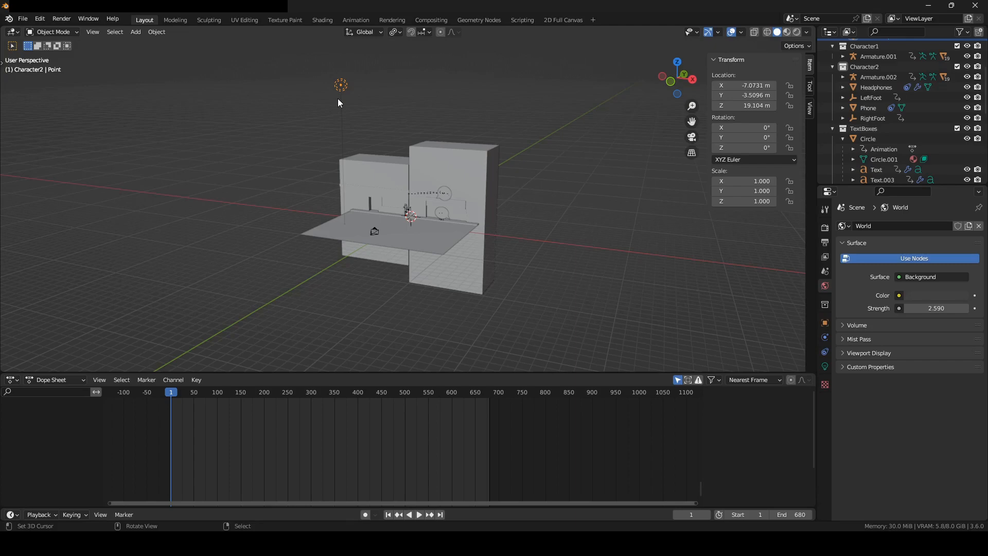
middle_drag(331, 103, 376, 156)
key(x)
click(376, 157)
right_click(375, 235)
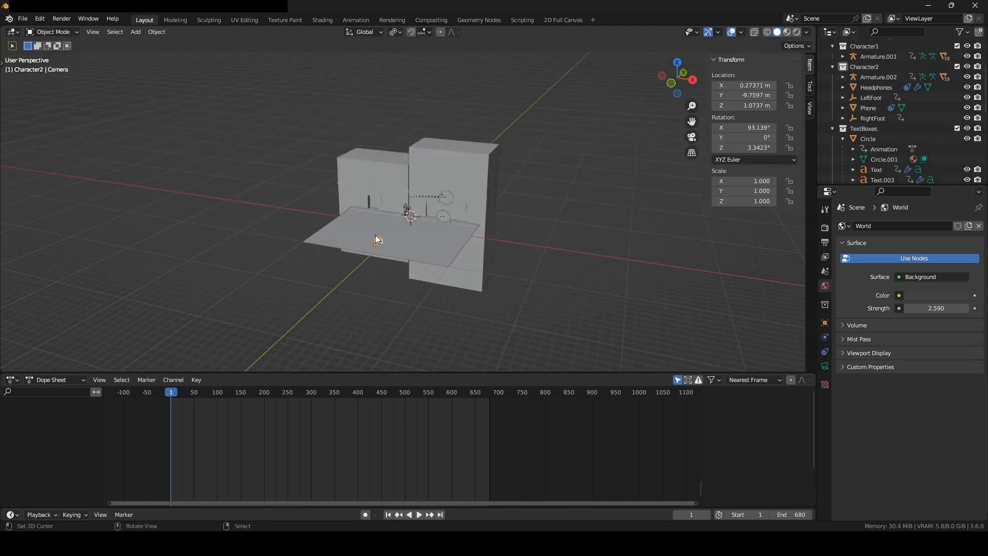
key(x)
click(376, 235)
Step: Select all remaining objects in the scene
scroll(411, 233, up, 3)
middle_drag(414, 232, 437, 200)
scroll(438, 200, up, 2)
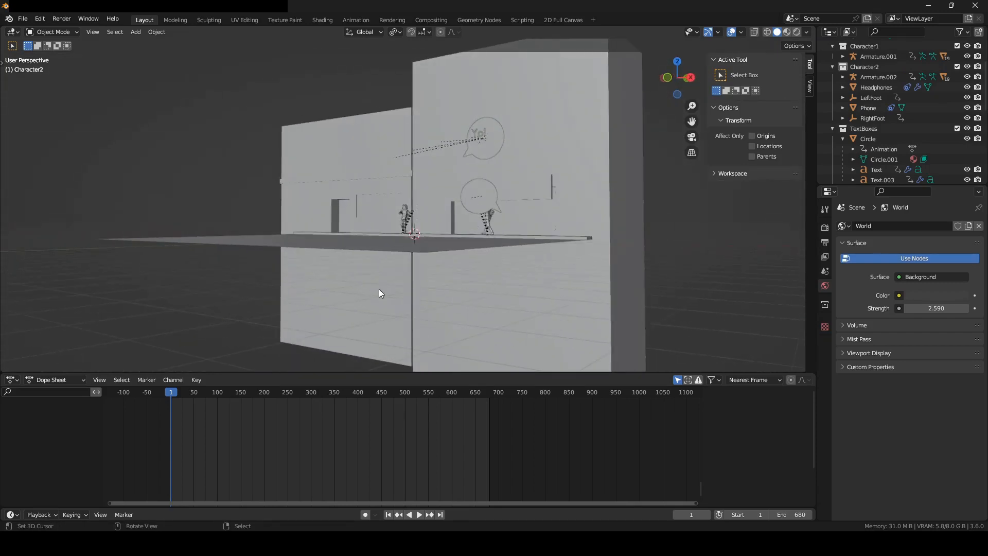
middle_drag(350, 234, 481, 246)
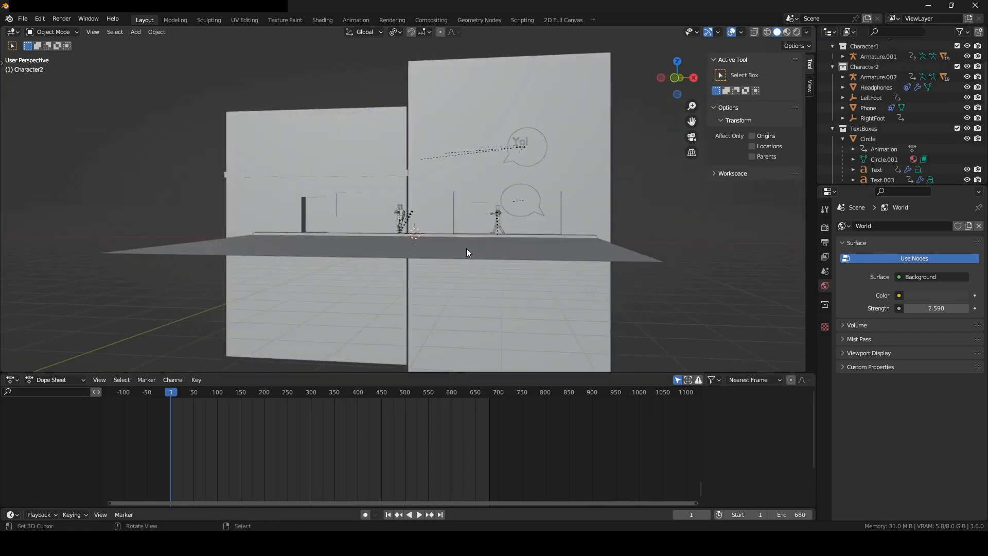
key(a)
middle_drag(381, 242, 511, 364)
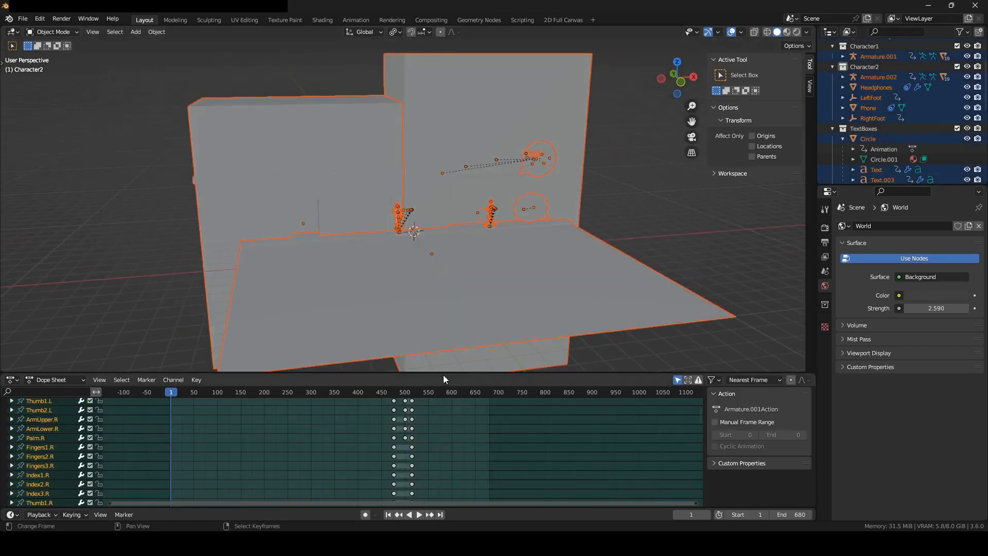
Step: Enlarge the Dope Sheet area and turn off Only Show Selected to include the channels of every object
drag(443, 375, 442, 253)
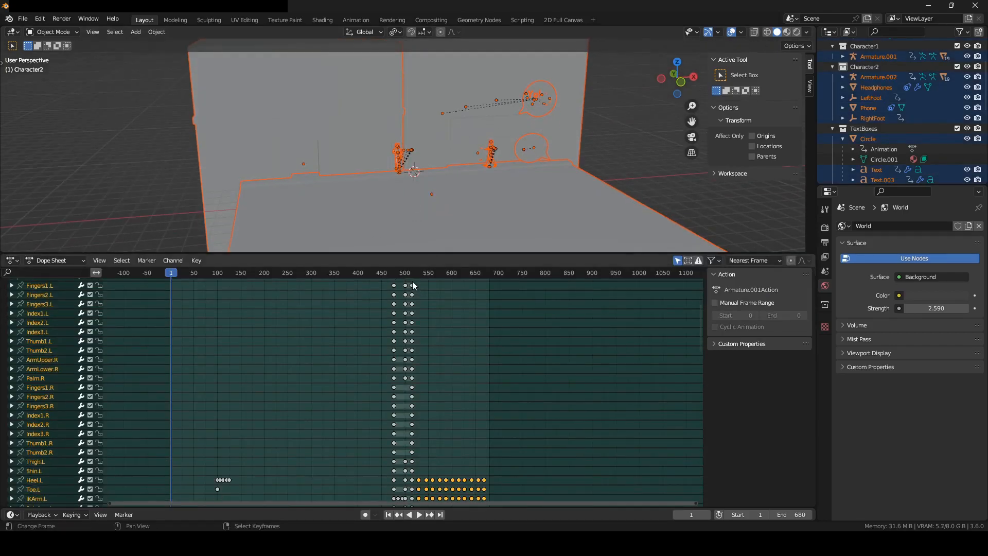
scroll(432, 335, down, 3)
middle_drag(418, 335, 530, 421)
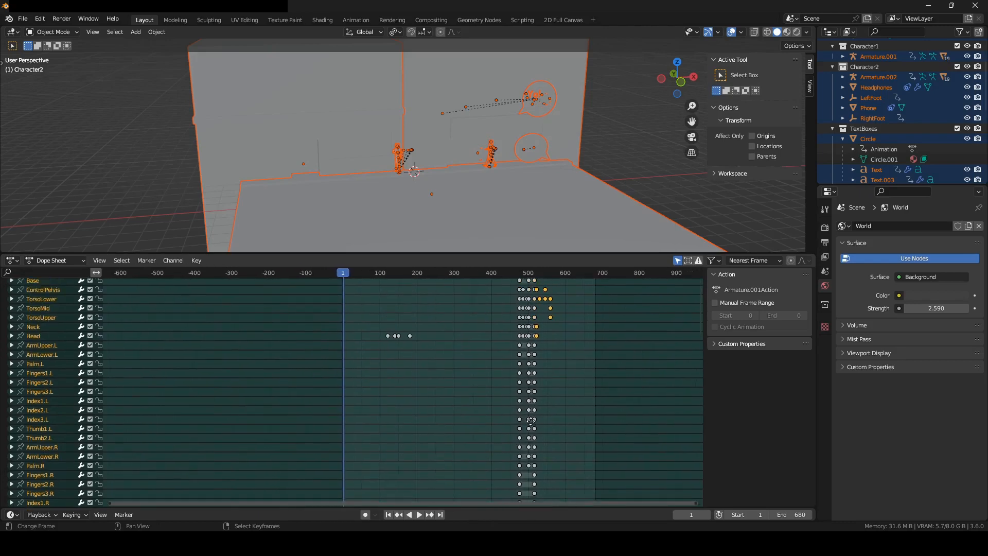
click(678, 259)
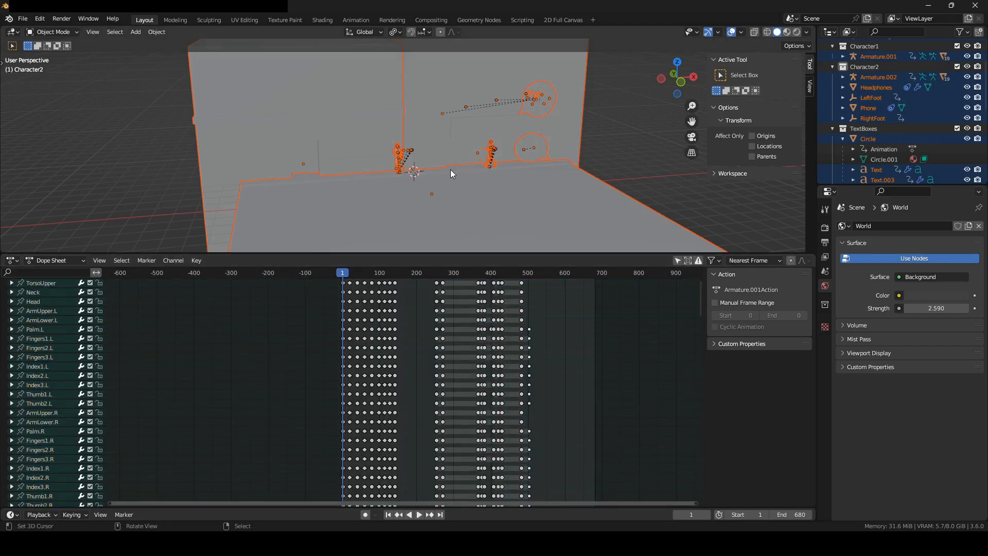
middle_drag(491, 143, 443, 167)
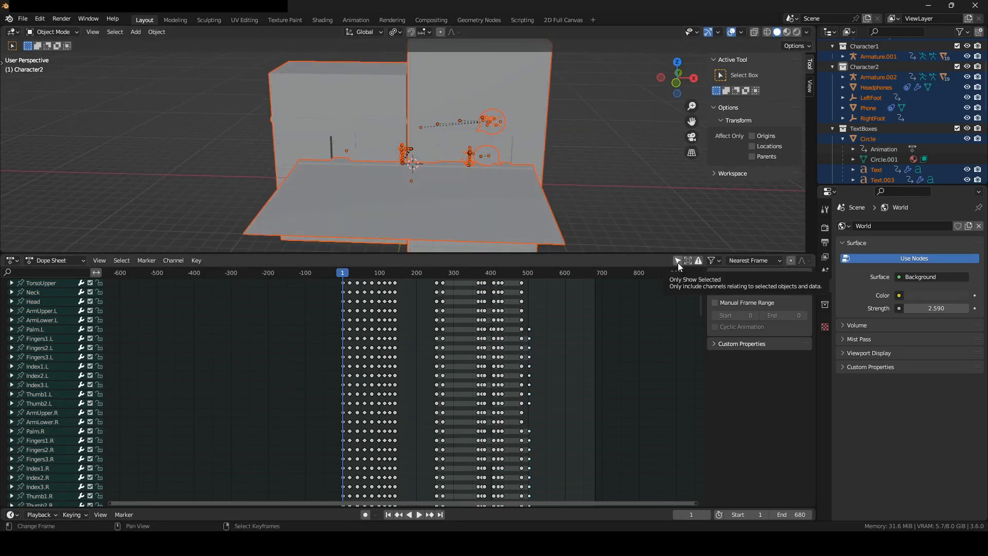
click(678, 261)
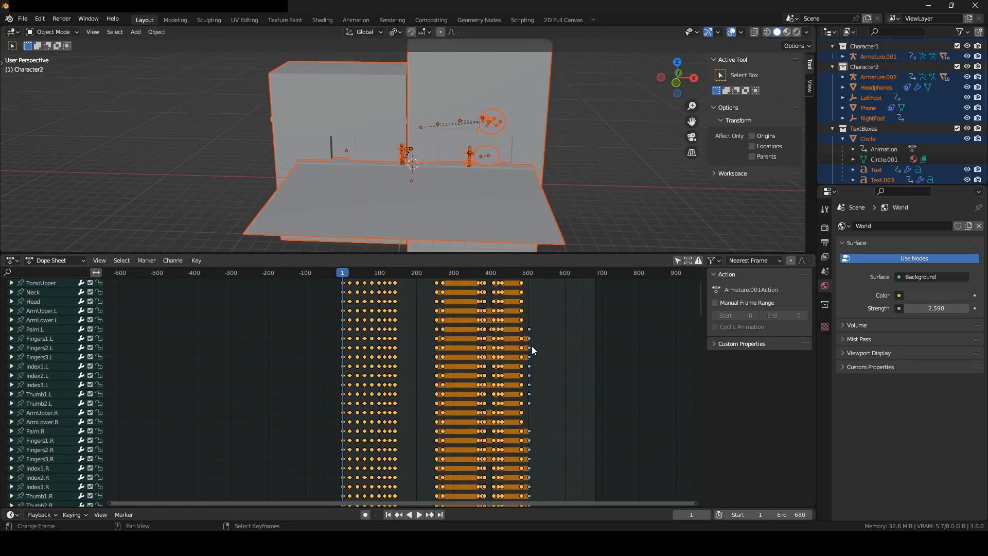
Step: Scale all keyframes of the animation in time by a factor of 1.25 from frame 1
middle_drag(532, 346, 509, 409)
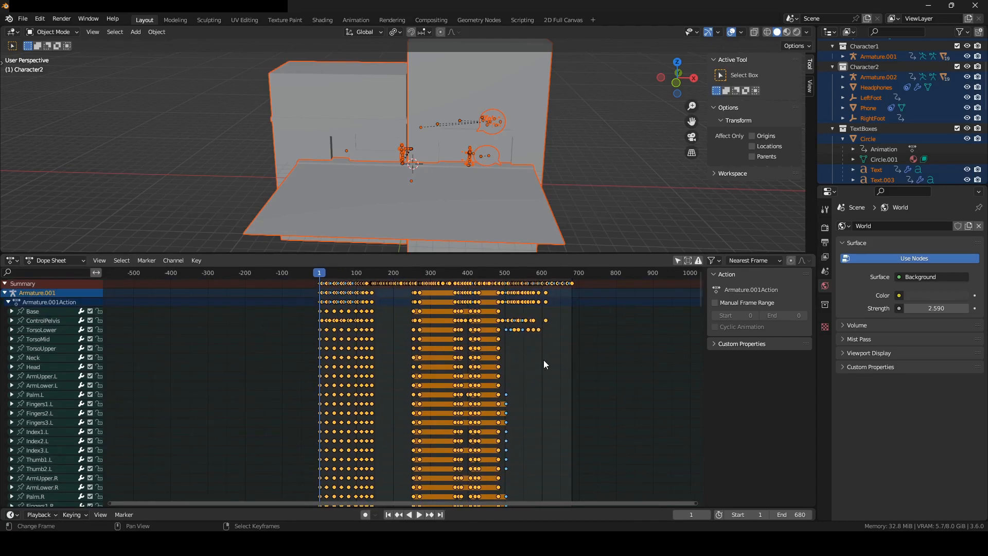
key(s)
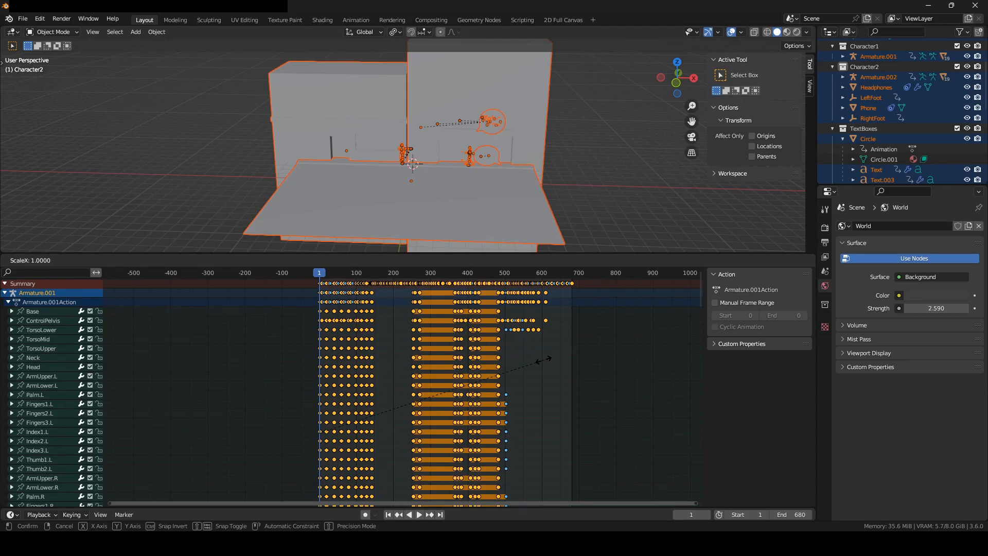
text(1.25)
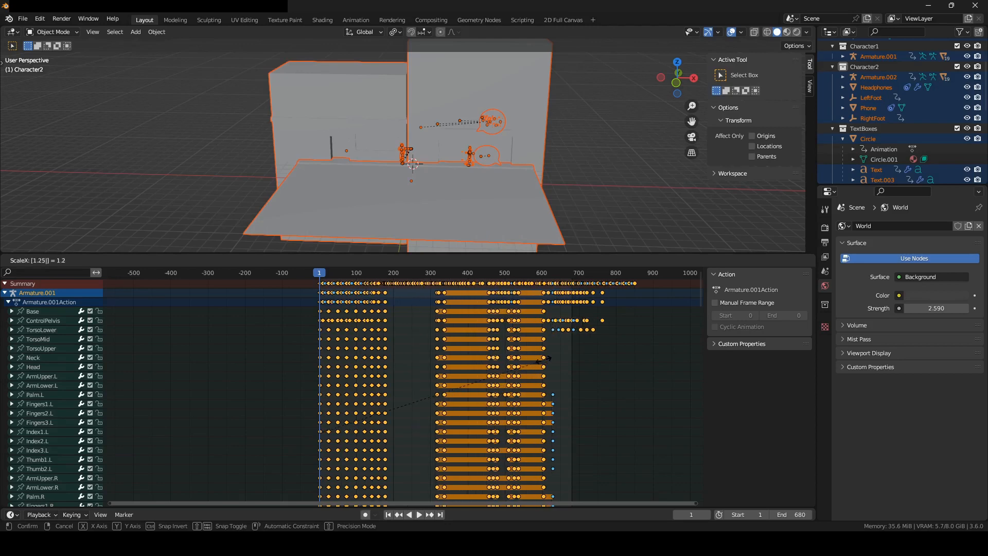
key(Return)
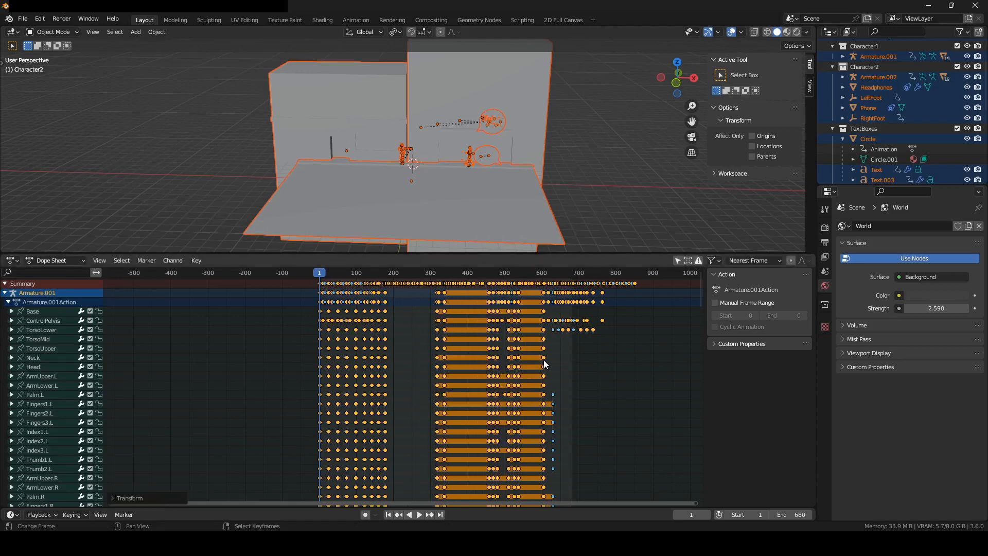
Step: Move the current frame to the last keyframes at 850 and make it the scene's end frame
middle_drag(576, 366, 433, 413)
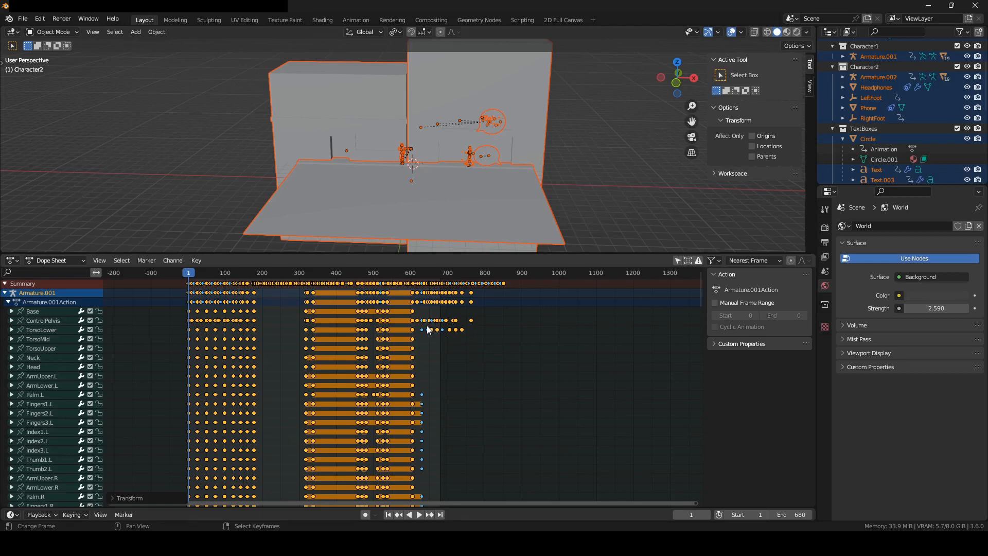
ctrl+middle_drag(427, 326, 397, 364)
click(539, 291)
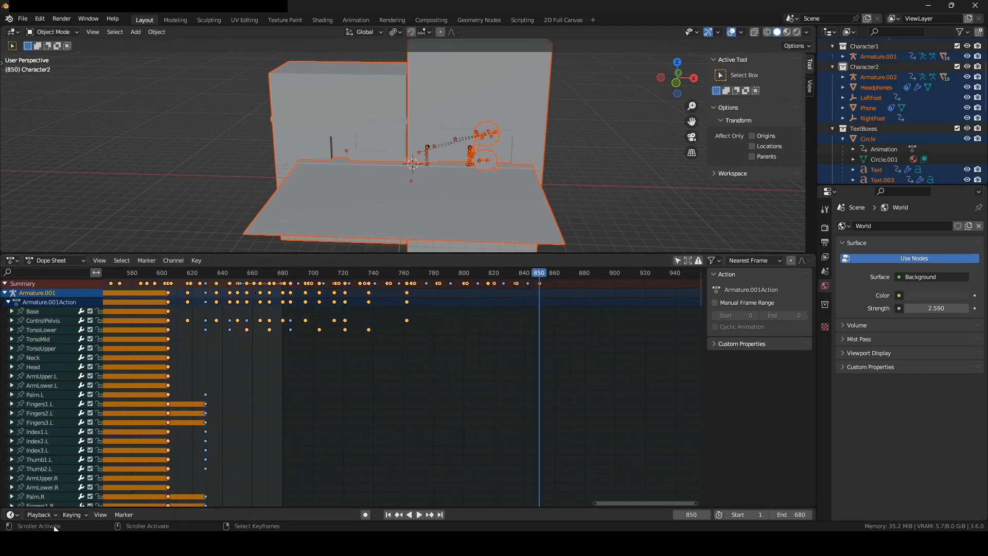
click(45, 514)
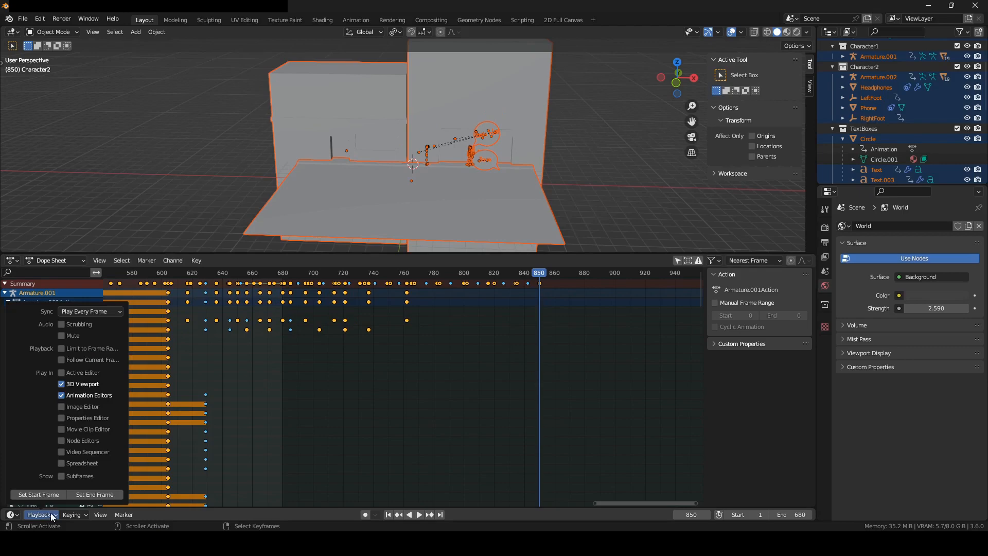
click(90, 495)
scroll(461, 370, down, 6)
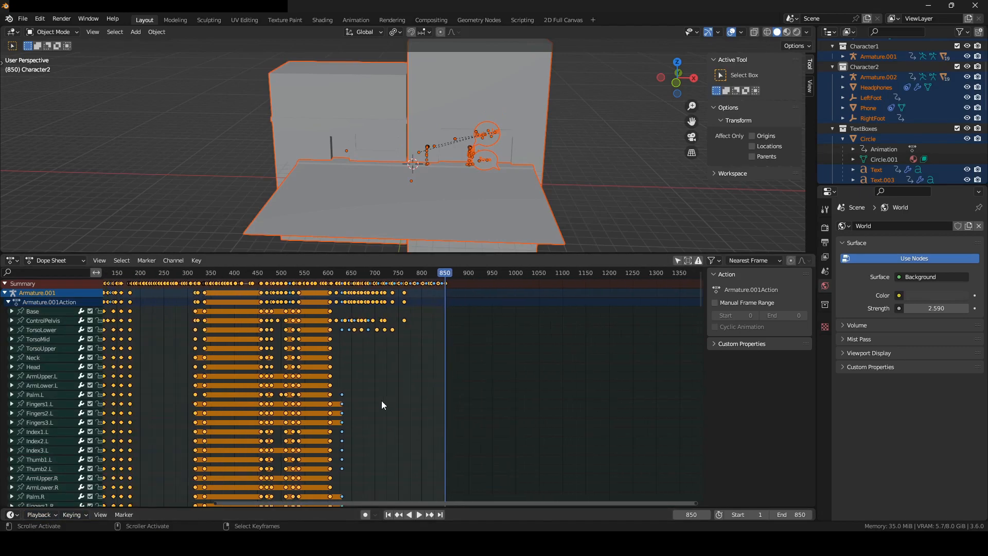
Step: Set the scene's output frame rate to 30 fps
middle_drag(382, 401, 451, 401)
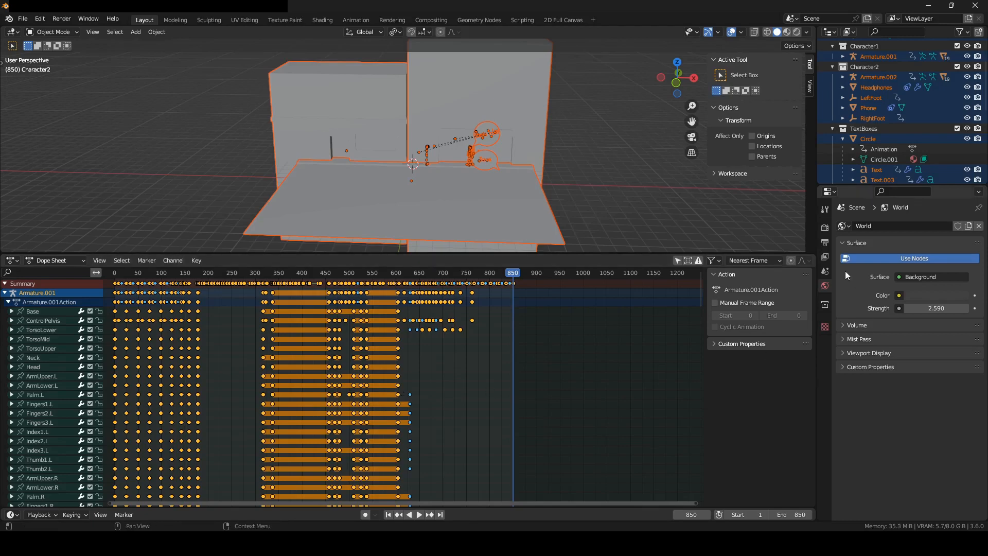
click(824, 229)
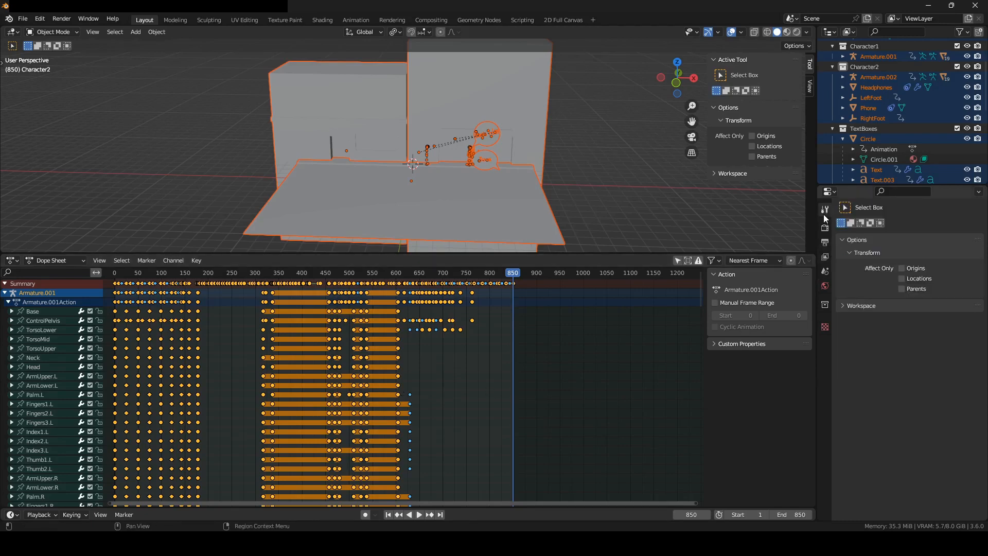
click(823, 243)
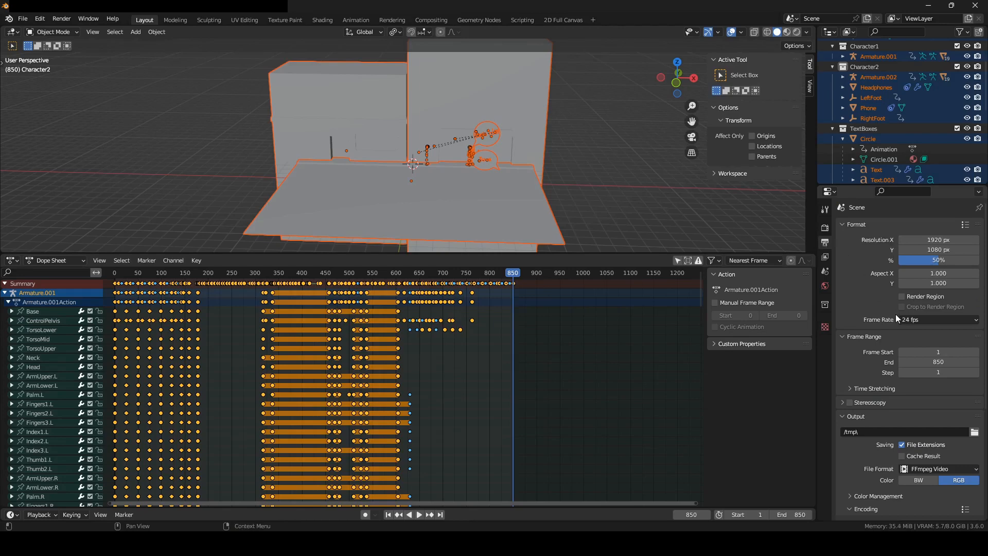
click(919, 319)
click(927, 371)
Step: Deselect all objects in the scene
middle_drag(495, 160, 512, 152)
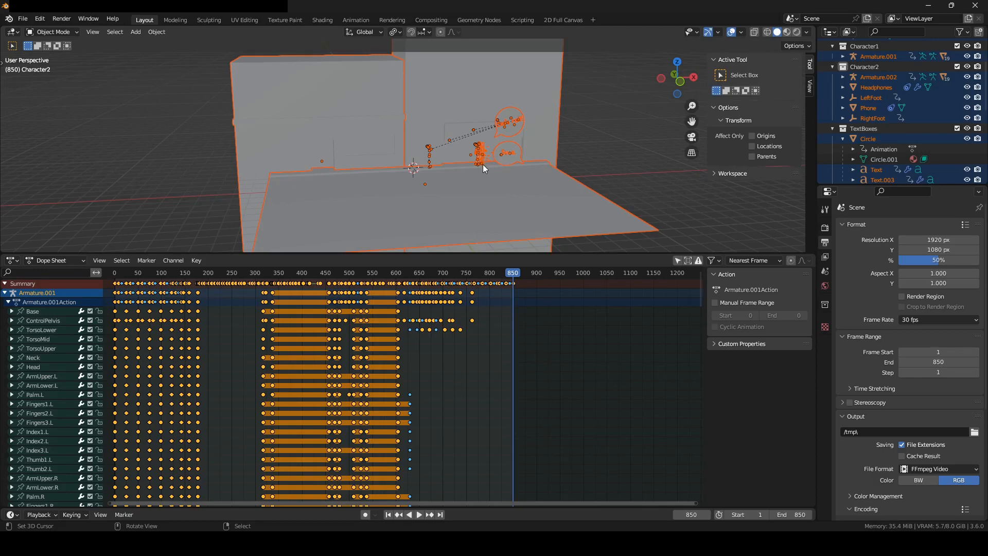
middle_drag(510, 181, 495, 174)
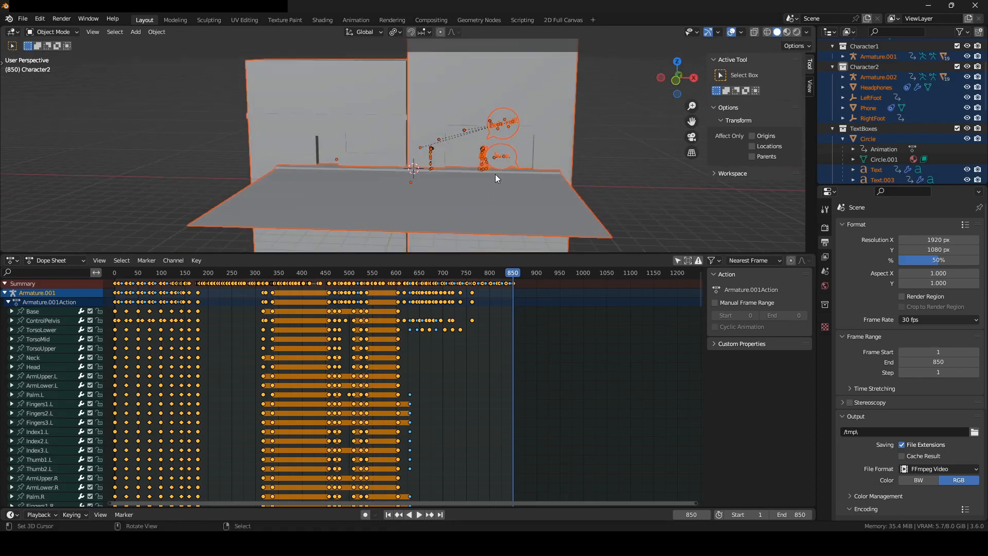
key(alt+a)
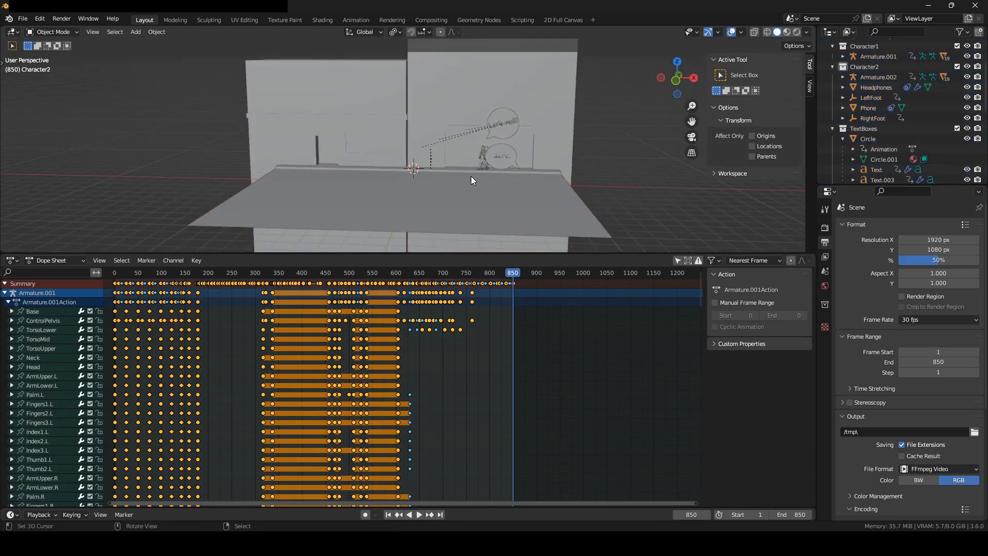
scroll(468, 174, up, 2)
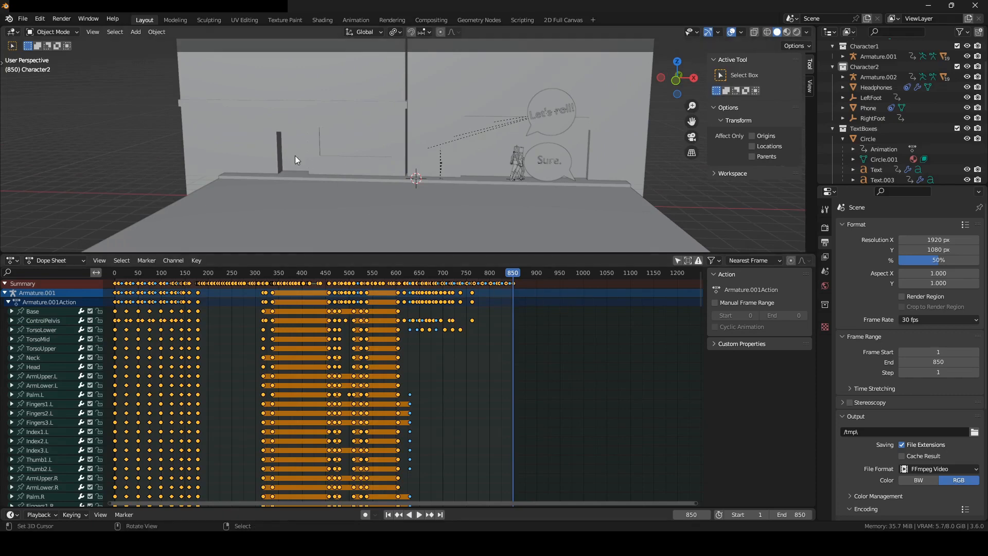
middle_drag(296, 157, 249, 114)
Step: Start an Alembic export, enlarge the file window, and set C:\tmp\ as the destination folder
click(22, 19)
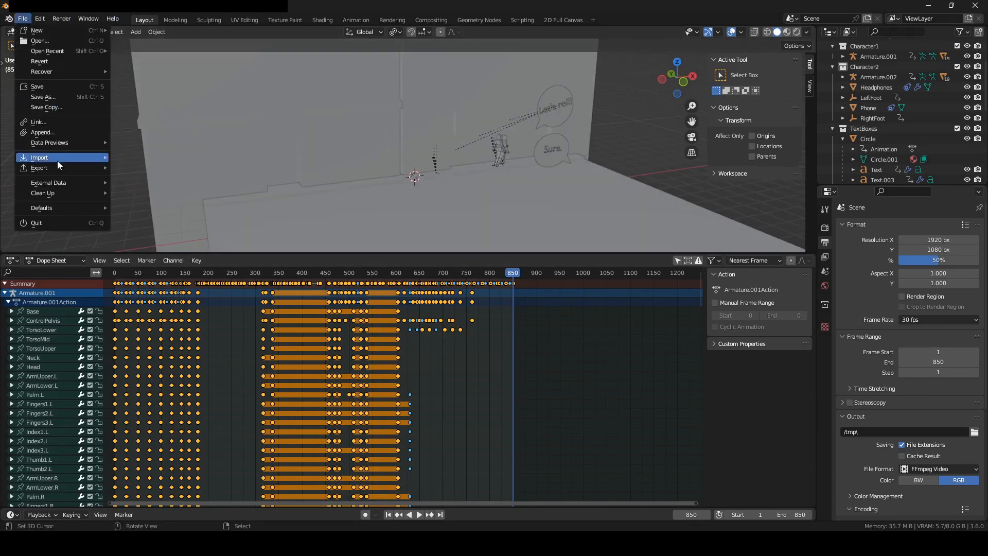
mouse_move(56, 166)
click(171, 179)
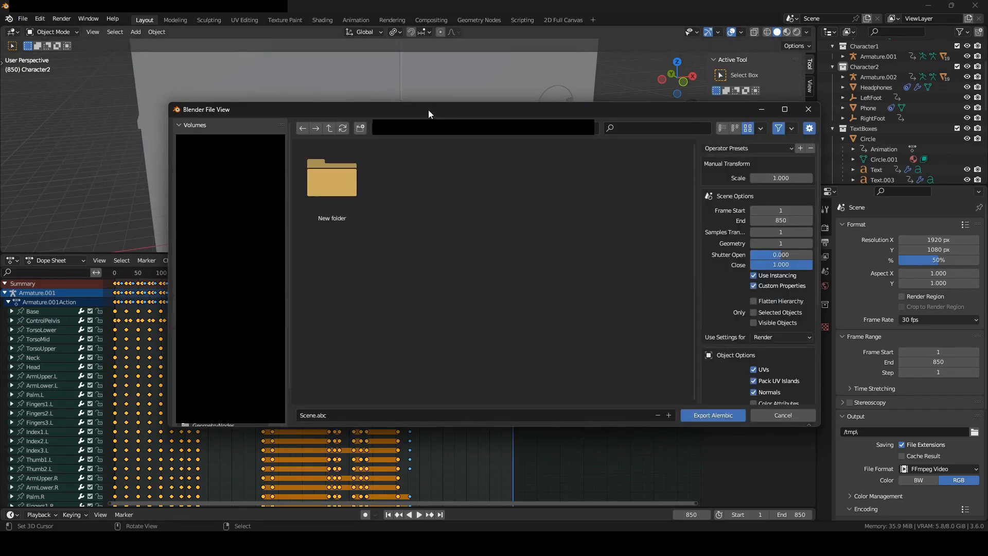
drag(424, 110, 367, 87)
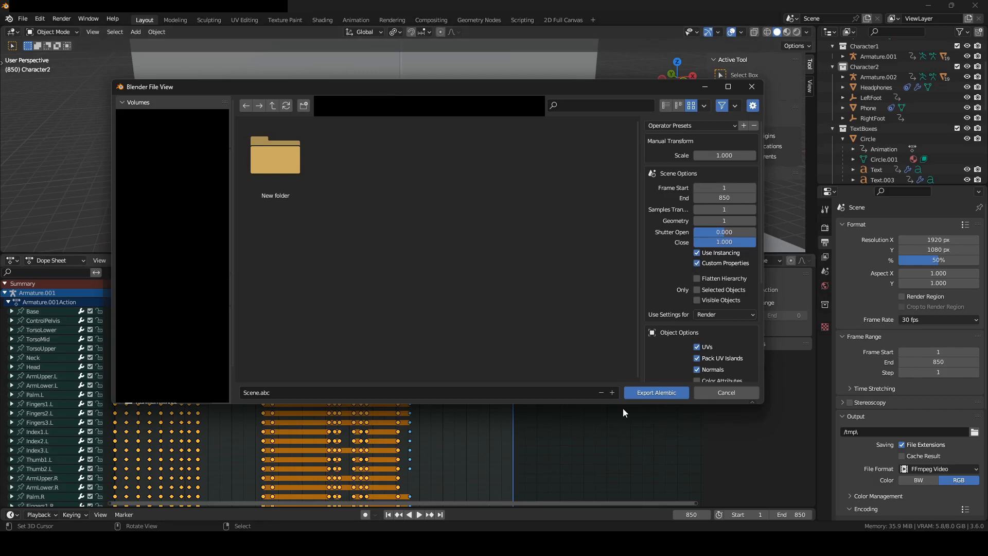
drag(621, 404, 620, 460)
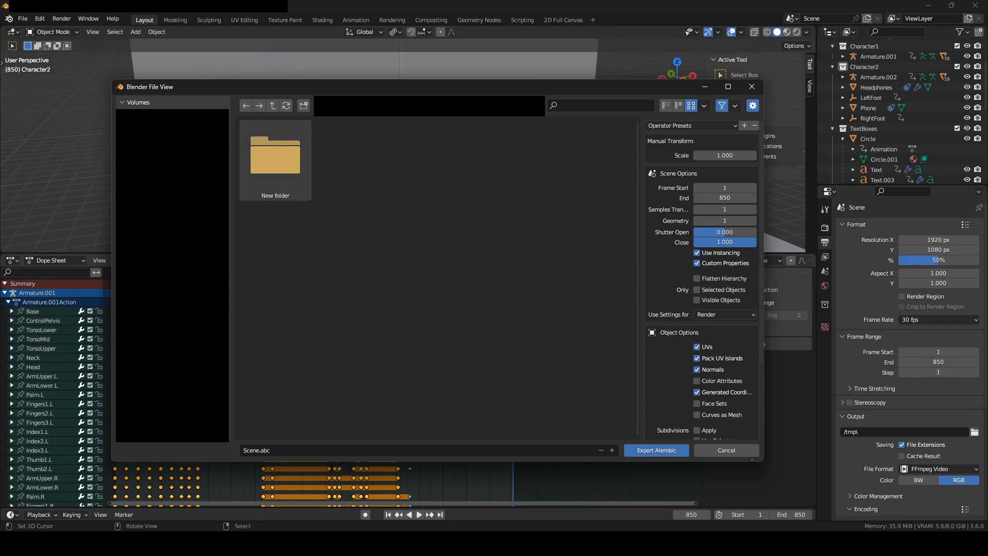
click(172, 311)
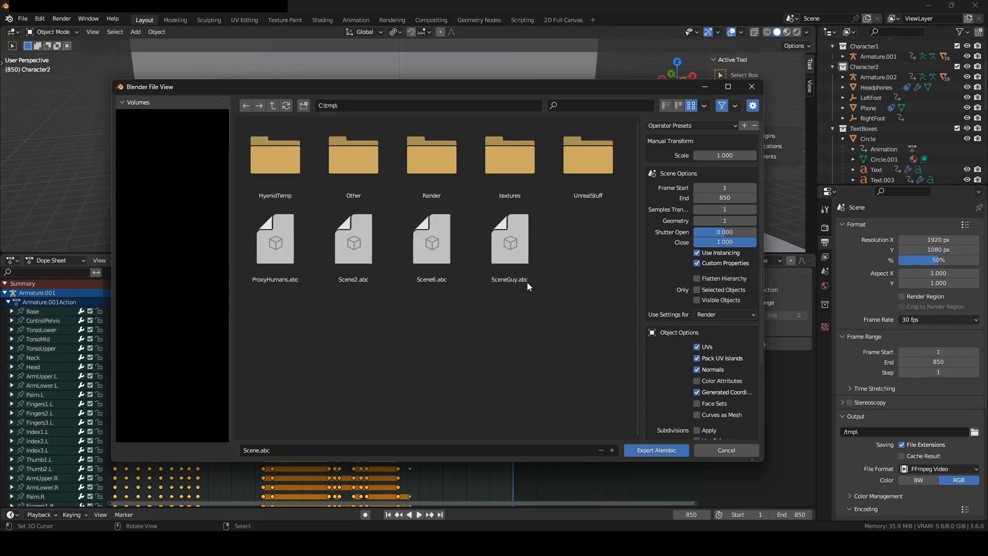
Step: Set the Alembic export scale to 100 and widen the file window to read the option names
click(720, 155)
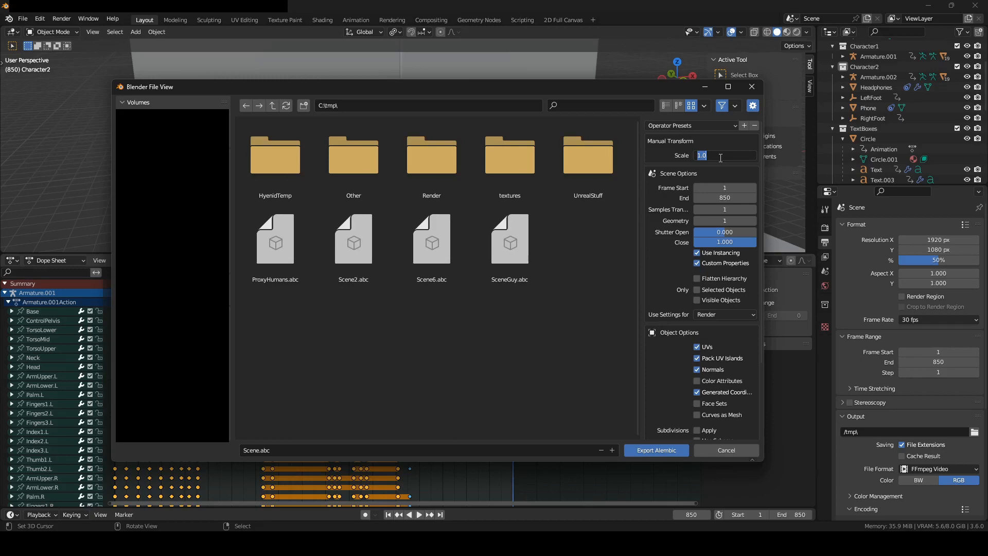
text(100)
key(Return)
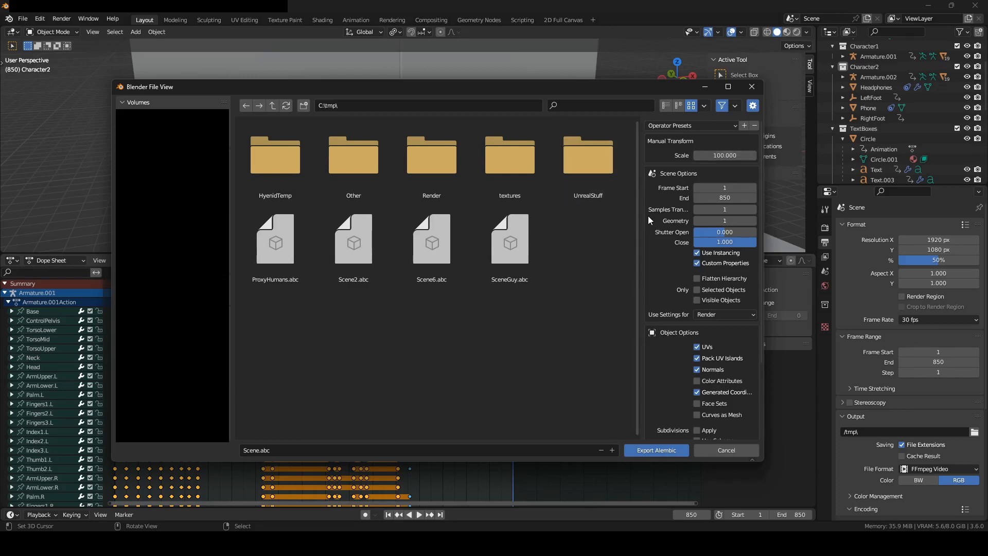
mouse_move(763, 213)
mouse_down()
mouse_move(802, 212)
mouse_move(778, 213)
mouse_up()
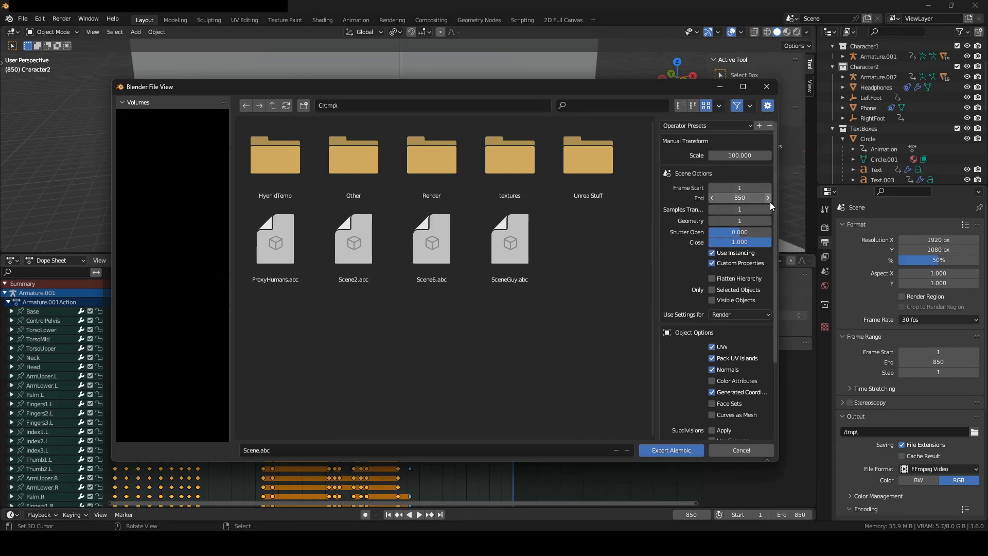
Step: Enable Face Sets and Triangulate for the Alembic export, and turn off exporting hair and particles
scroll(775, 205, down, 2)
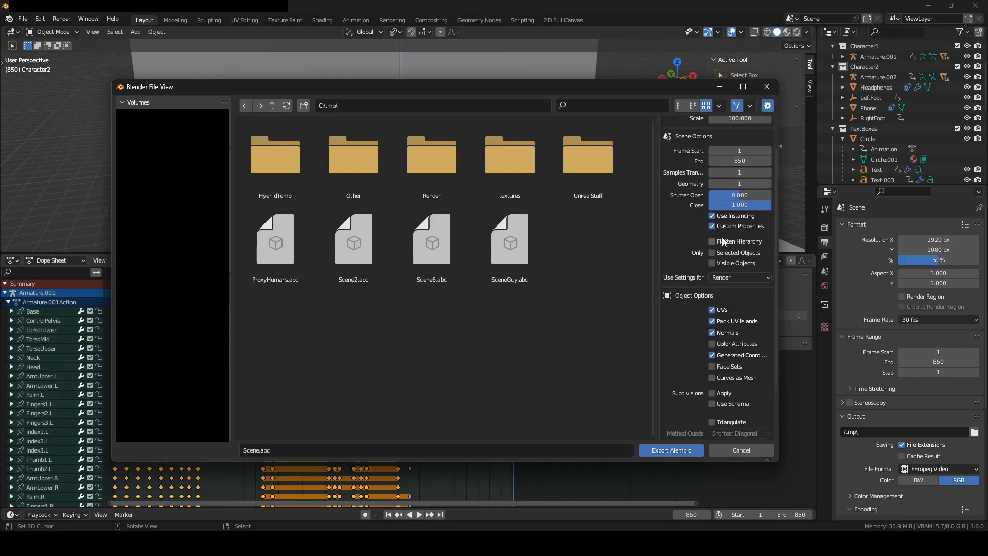
scroll(776, 291, down, 2)
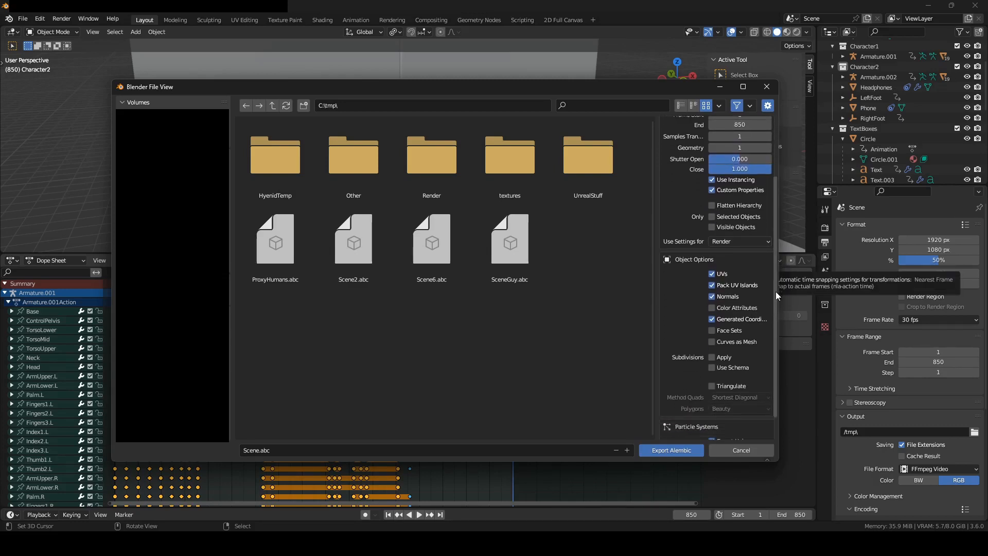
scroll(776, 291, down, 1)
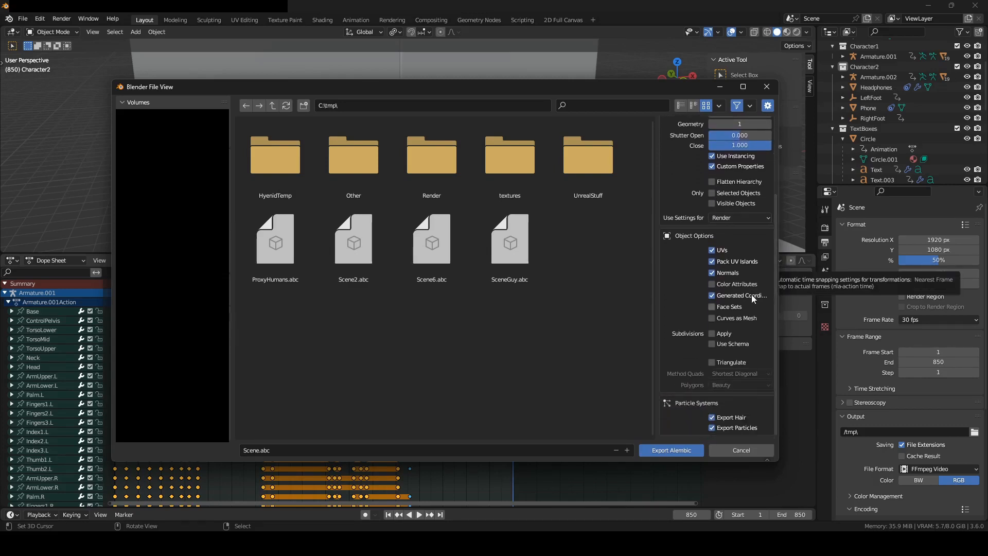
click(712, 306)
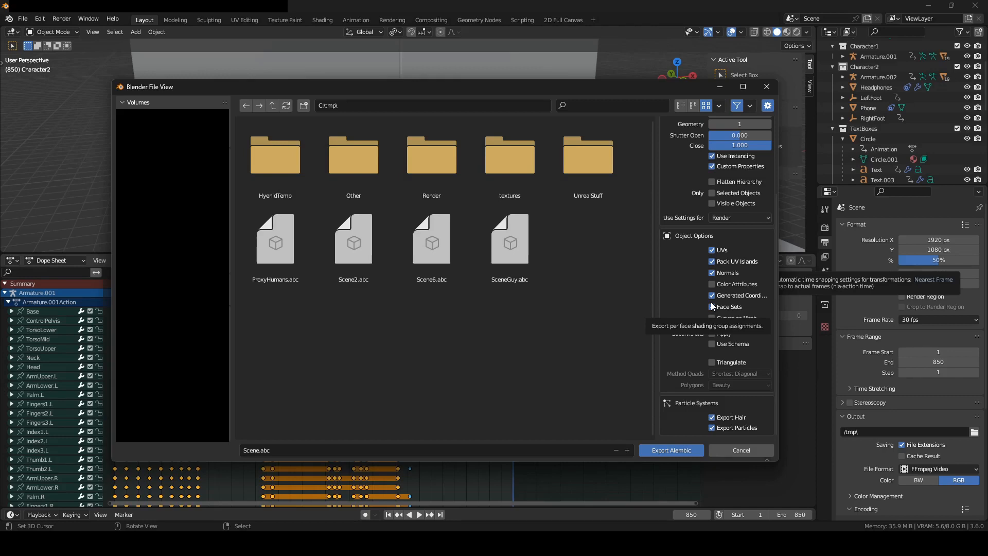
click(711, 363)
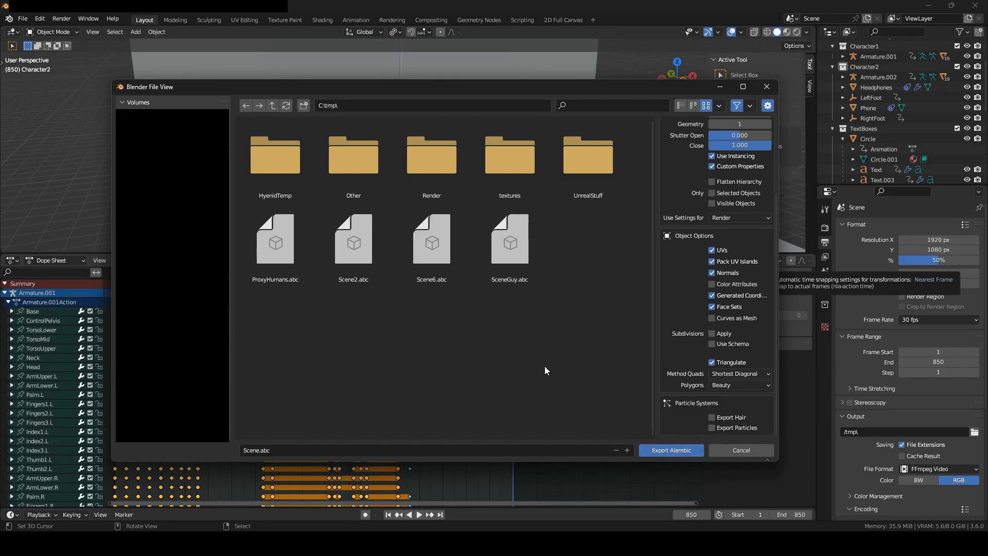
Step: Choose Scene6.abc as the export file, review the Alembic options, and cancel the export
click(436, 268)
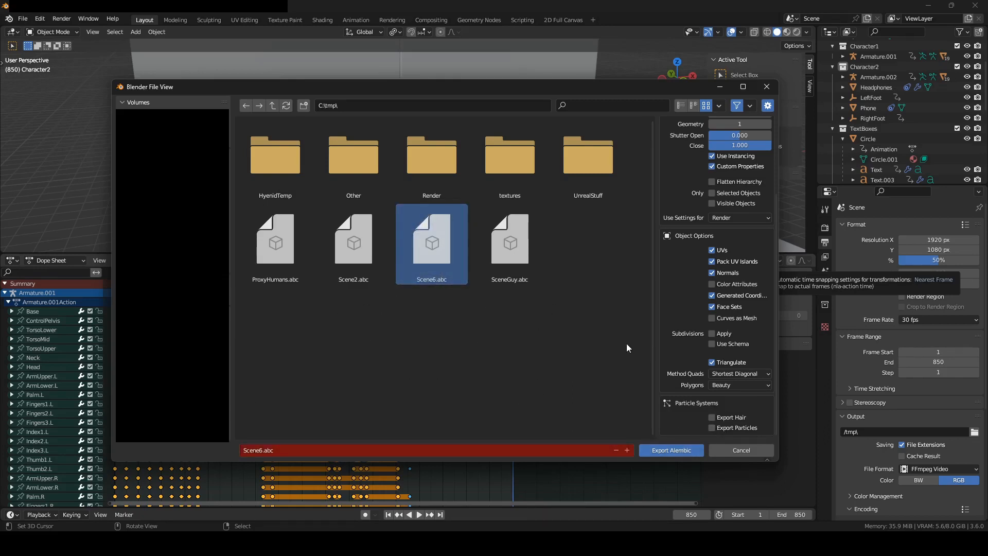
scroll(740, 247, up, 3)
scroll(741, 308, down, 3)
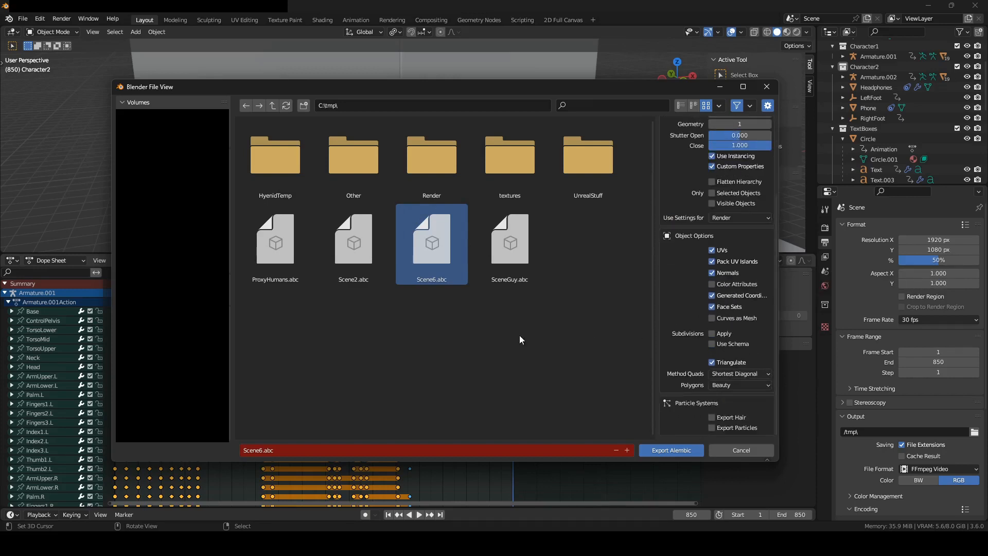
scroll(774, 286, up, 4)
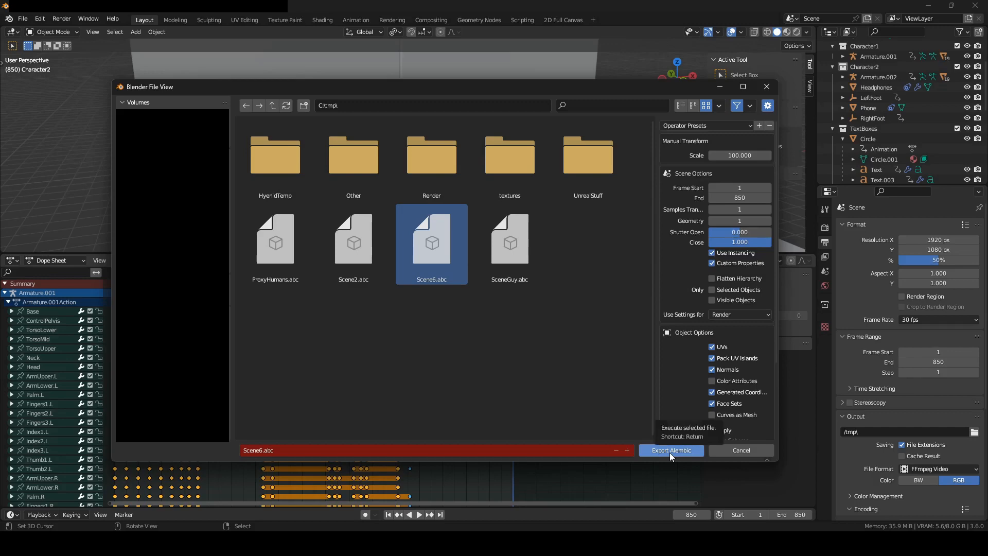
click(746, 451)
Step: Switch to the MyProject2 window in Unreal Editor and hide the Scene5 geometry cache in the level
mouse_move(720, 544)
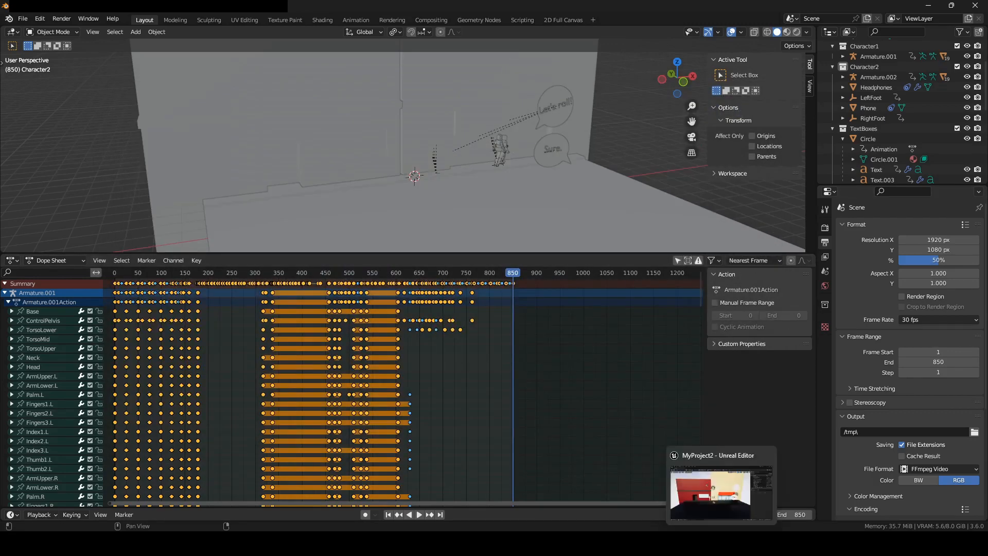
click(720, 493)
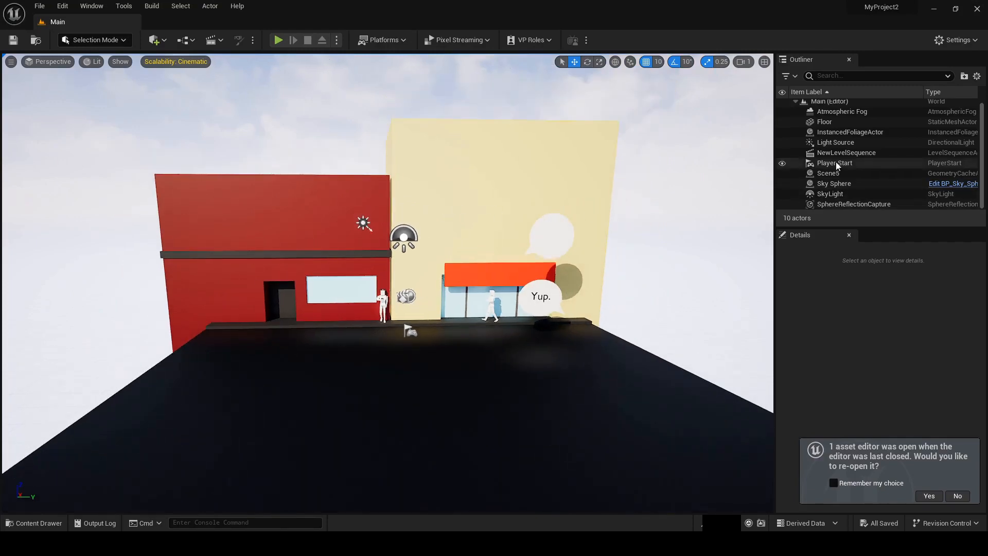
click(782, 173)
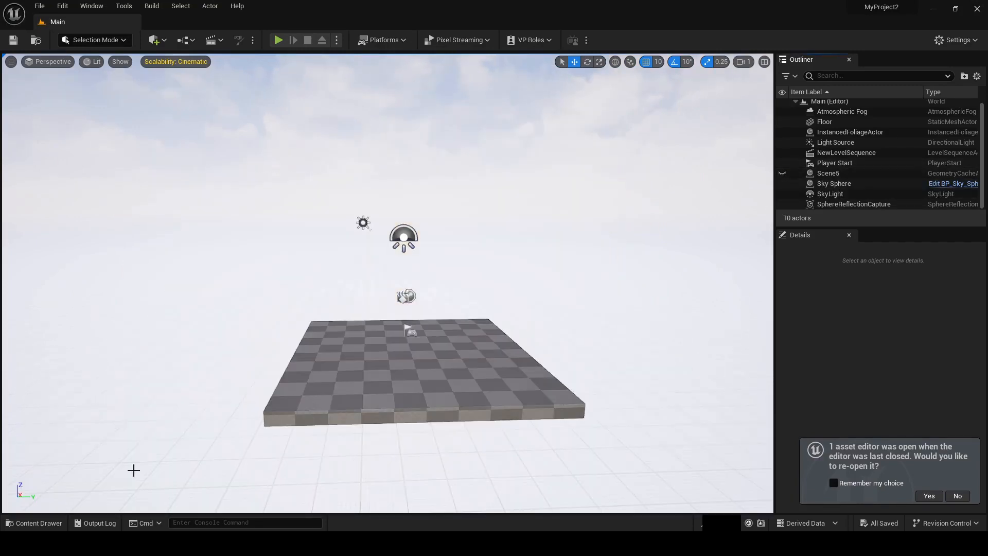
Step: Create a new folder with the default name inside MyContent and open it
click(34, 523)
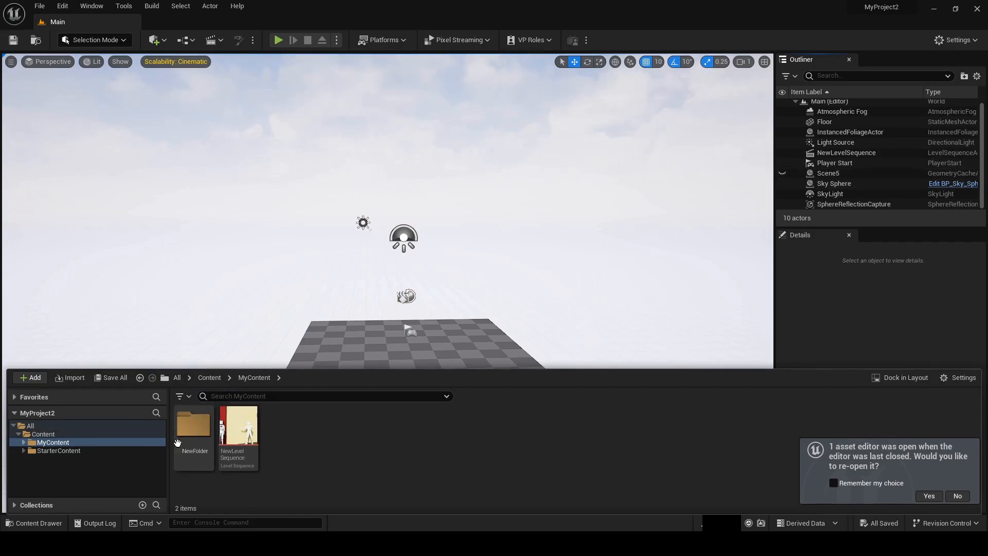
double_click(194, 428)
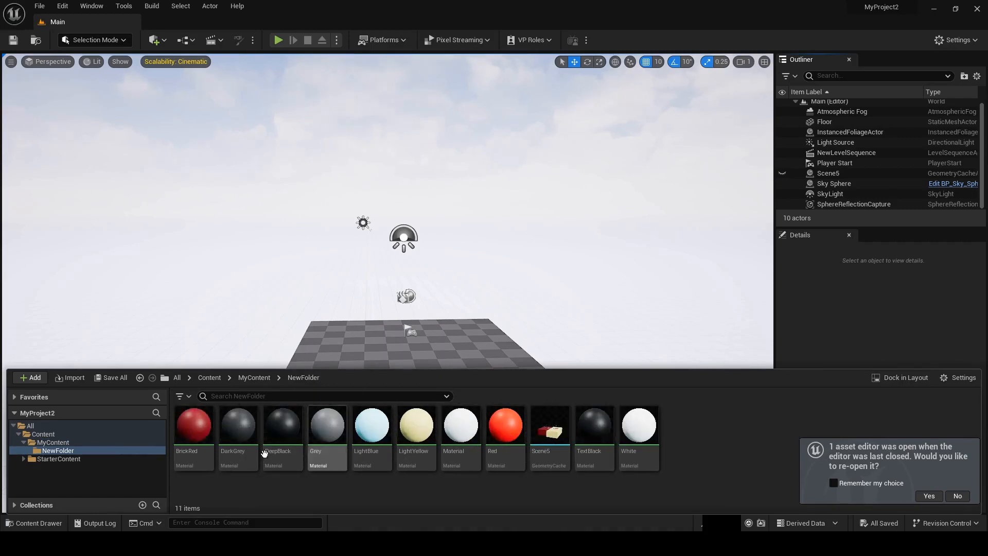
click(91, 444)
right_click(324, 440)
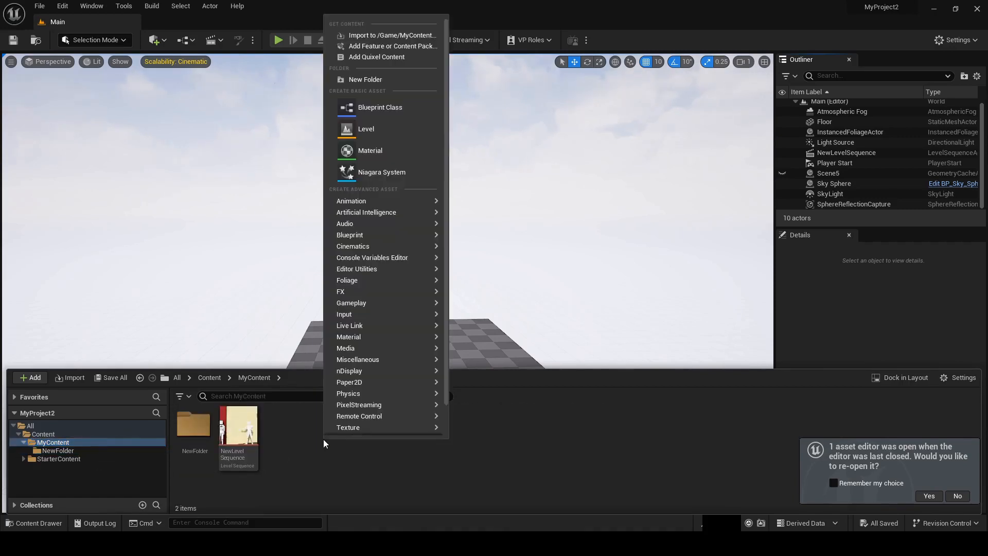
click(360, 79)
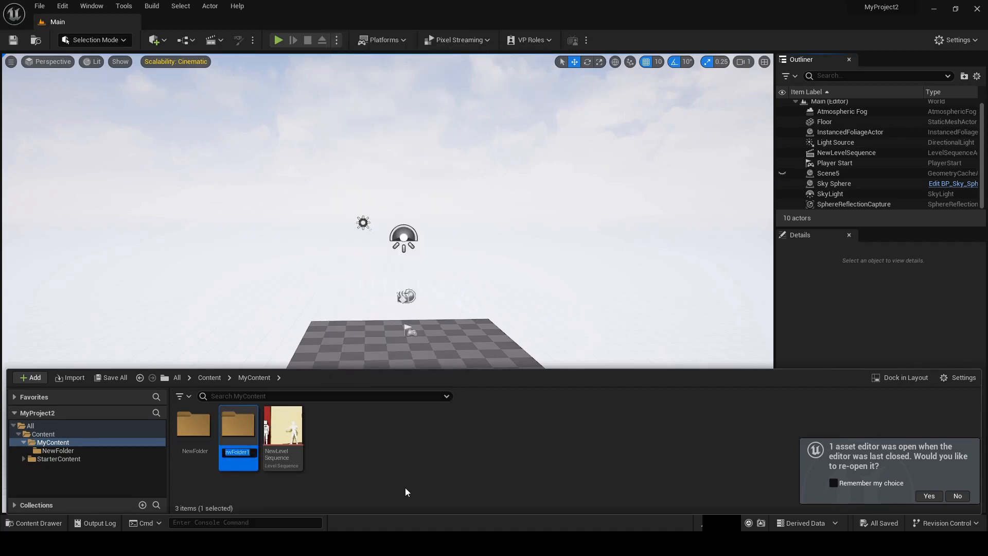
key(Return)
double_click(240, 436)
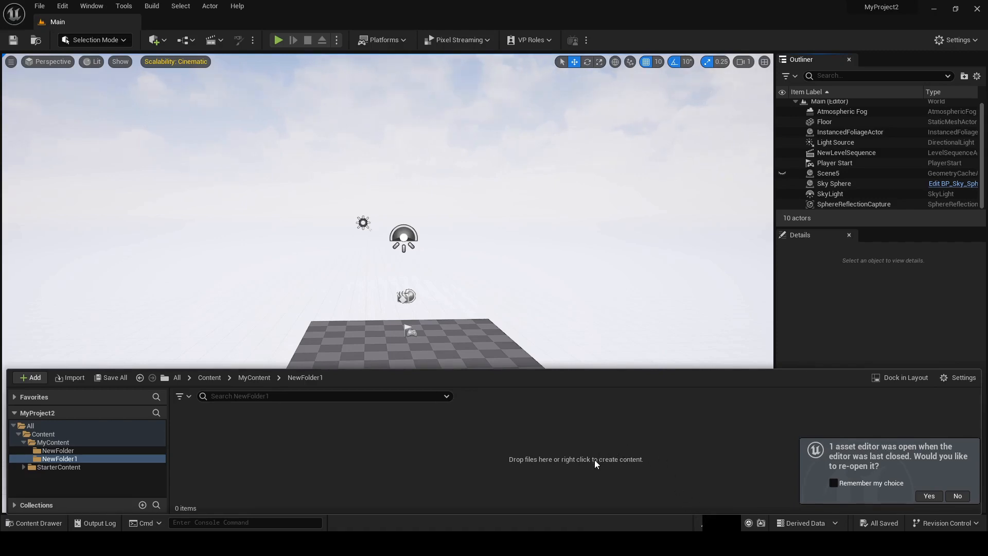
Step: Switch to the Epic Games Launcher and launch Unreal Engine 5.3.1 to reach its project browser
mouse_move(721, 544)
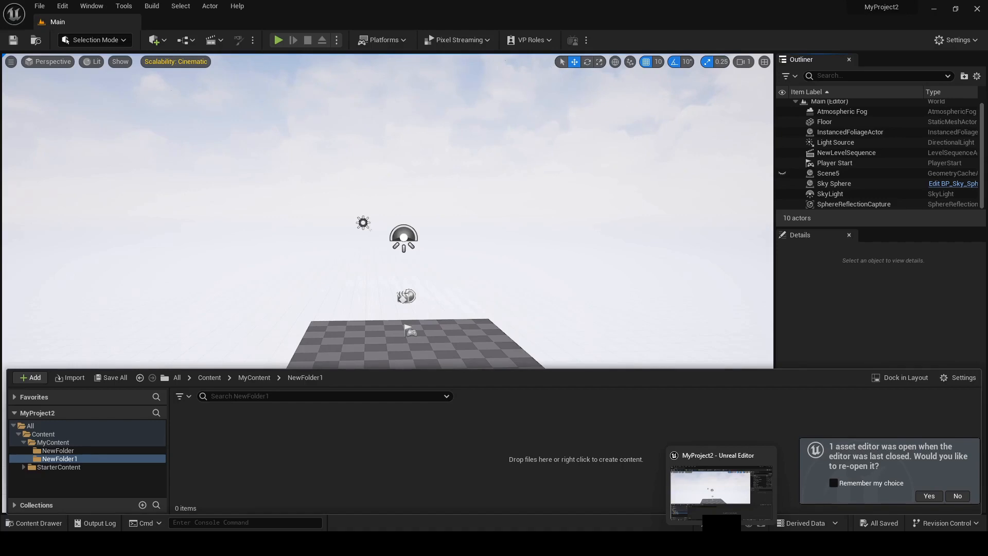
click(628, 543)
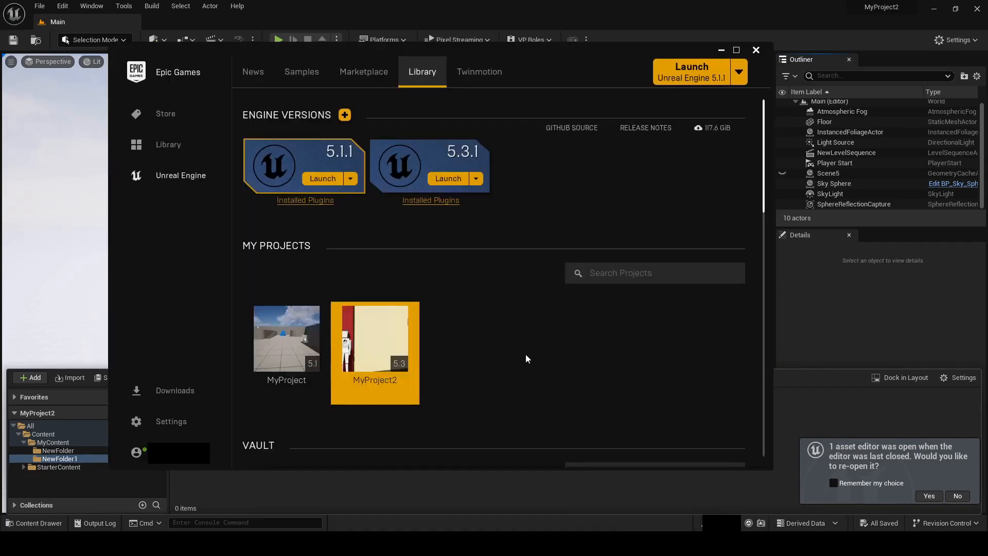
click(473, 335)
click(459, 301)
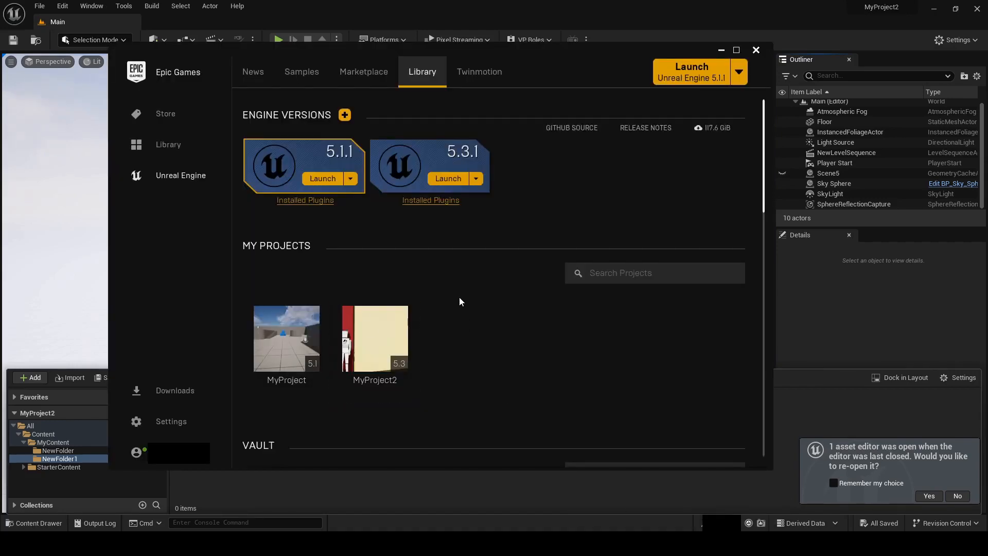
click(449, 179)
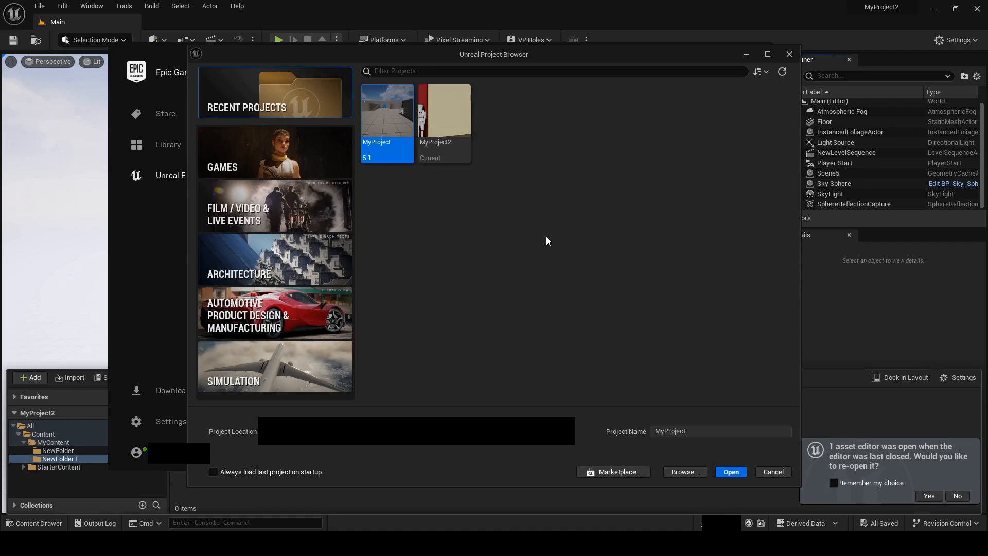
Step: Examine the Blank template options under Film / Video & Live Events, cancel the project creation, and minimize the launcher
click(278, 208)
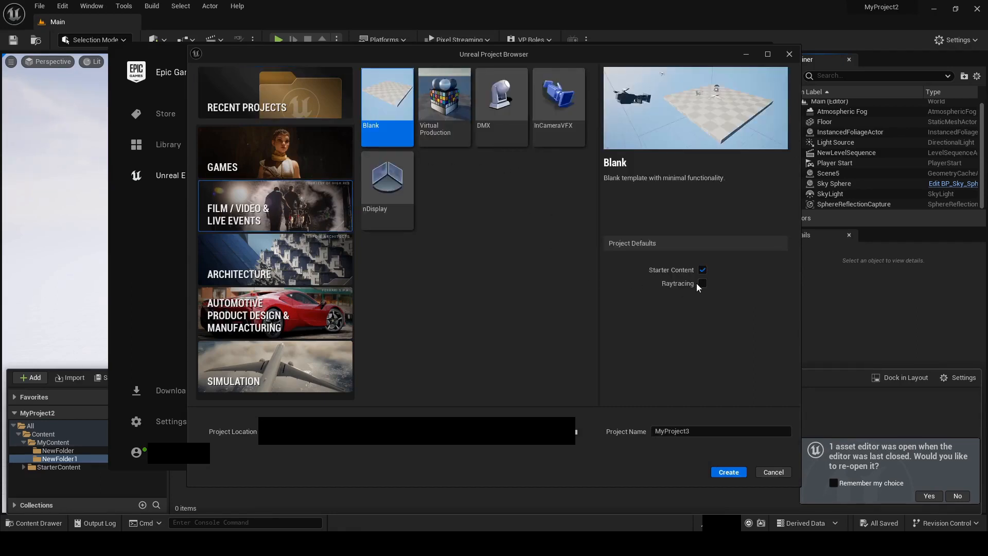
drag(629, 62, 547, 56)
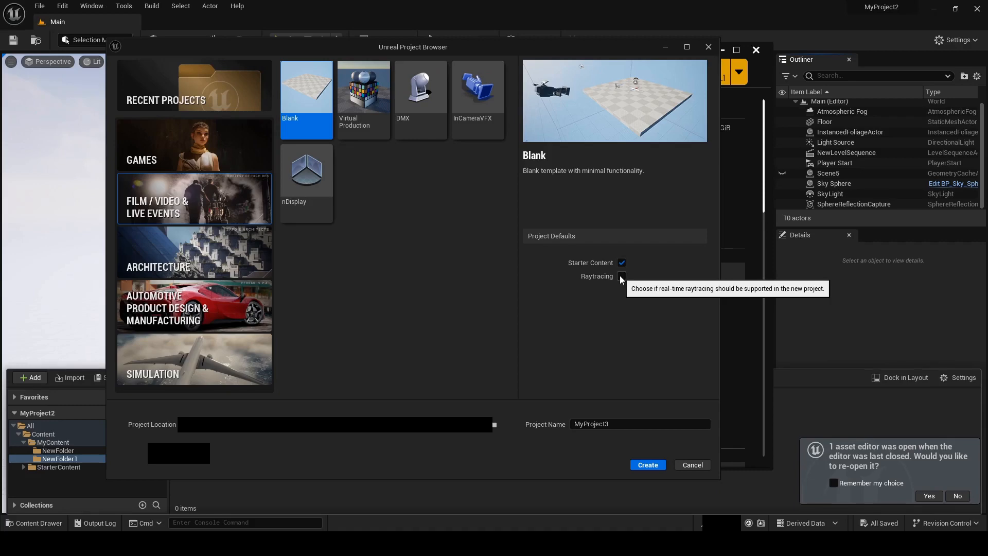
click(693, 464)
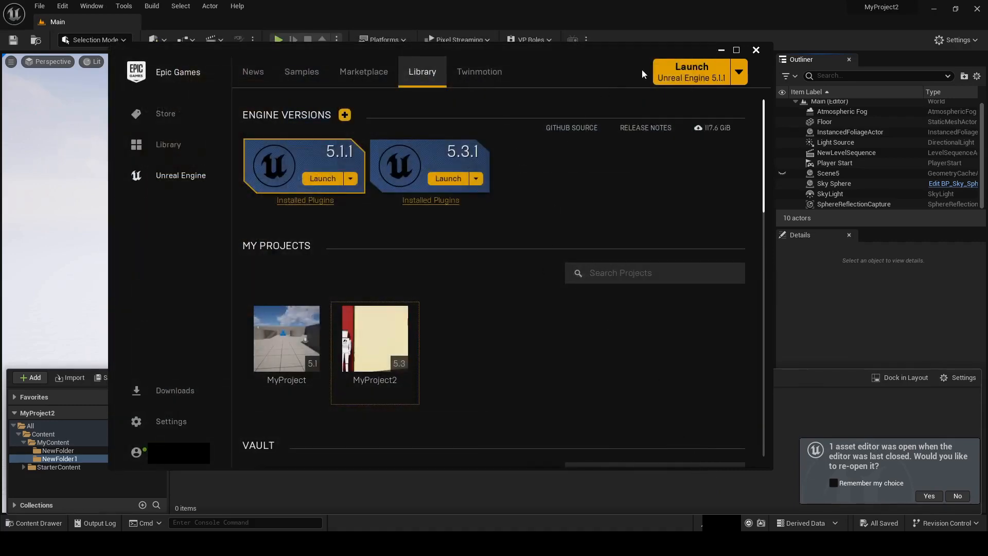
click(720, 50)
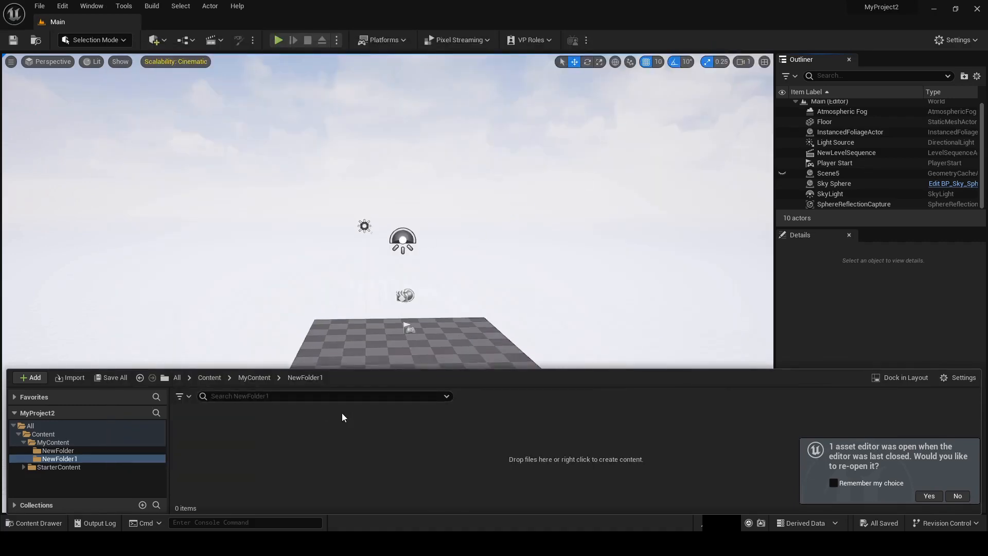
Step: Choose Scene6.abc from the C:\tmp folder for import into NewFolder1
click(45, 524)
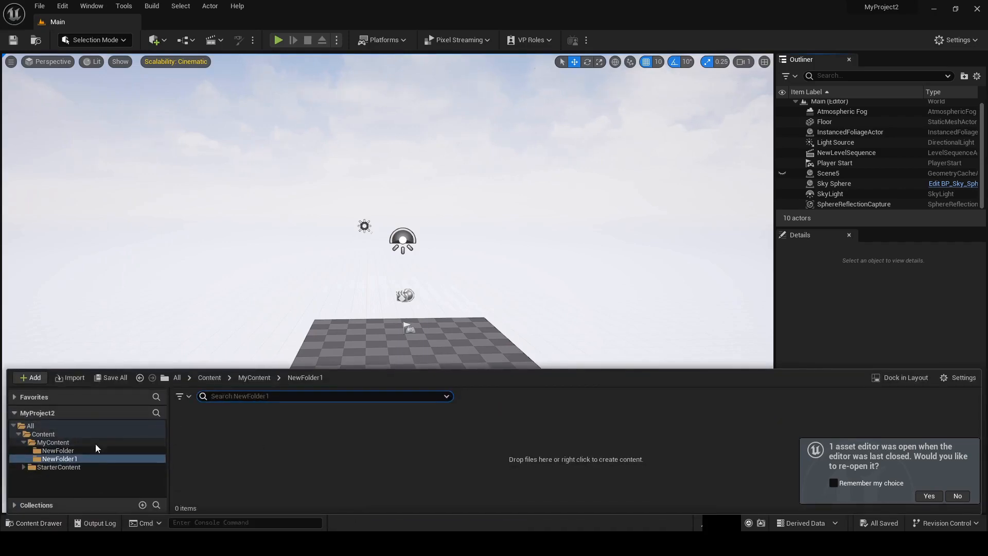
right_click(204, 445)
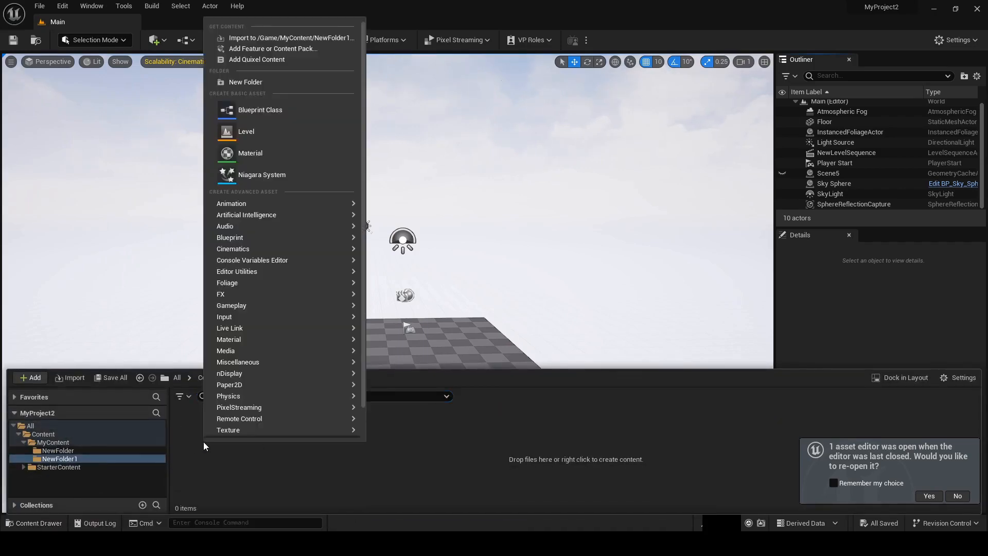
click(249, 40)
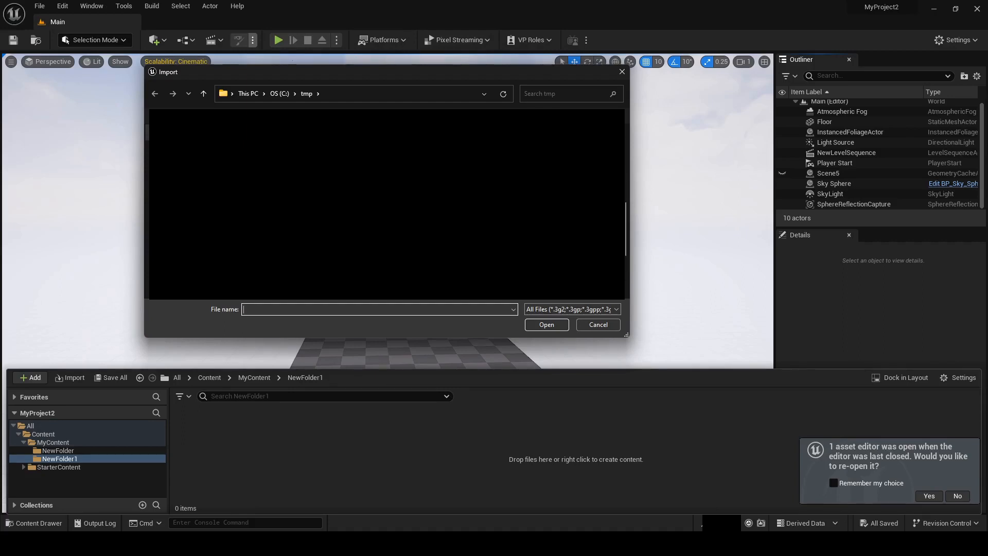
text(Scene6.abc)
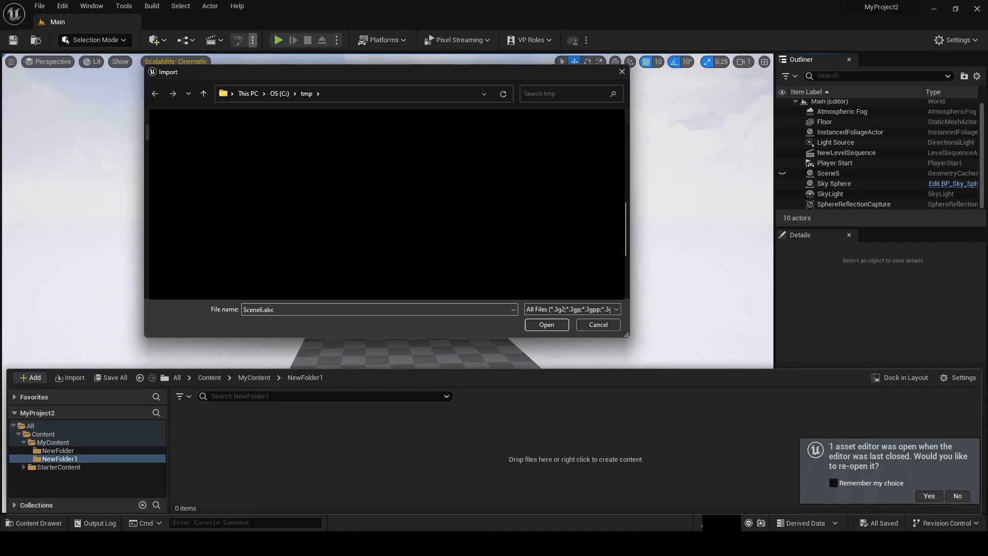
click(547, 324)
Step: Set the Alembic import type to Geometry Cache and the start frame to 1
drag(491, 72, 376, 71)
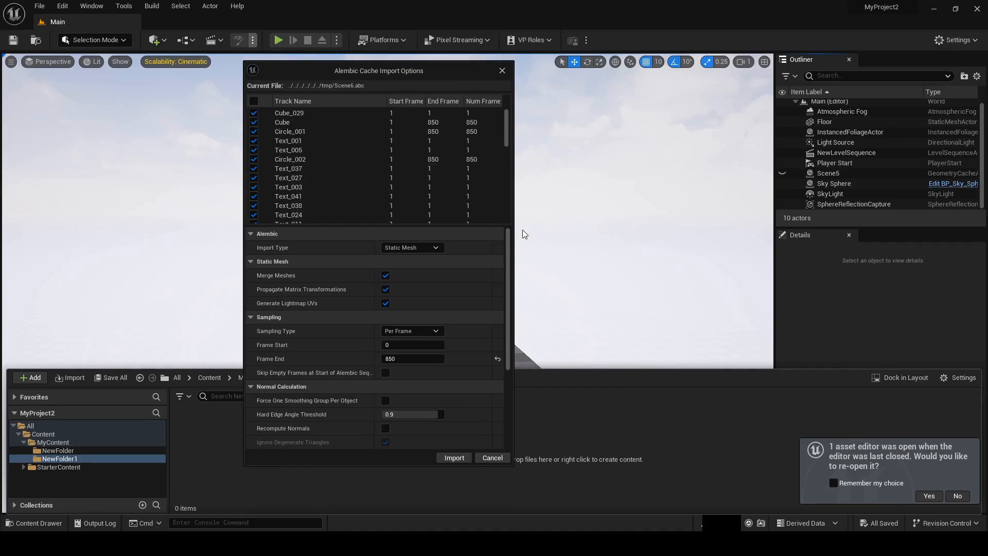
drag(513, 222, 591, 223)
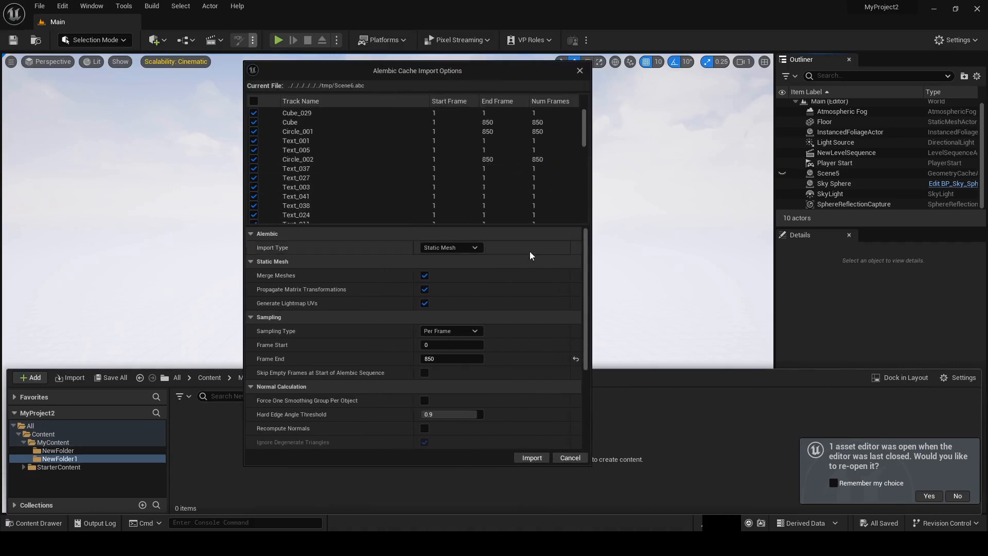
click(466, 248)
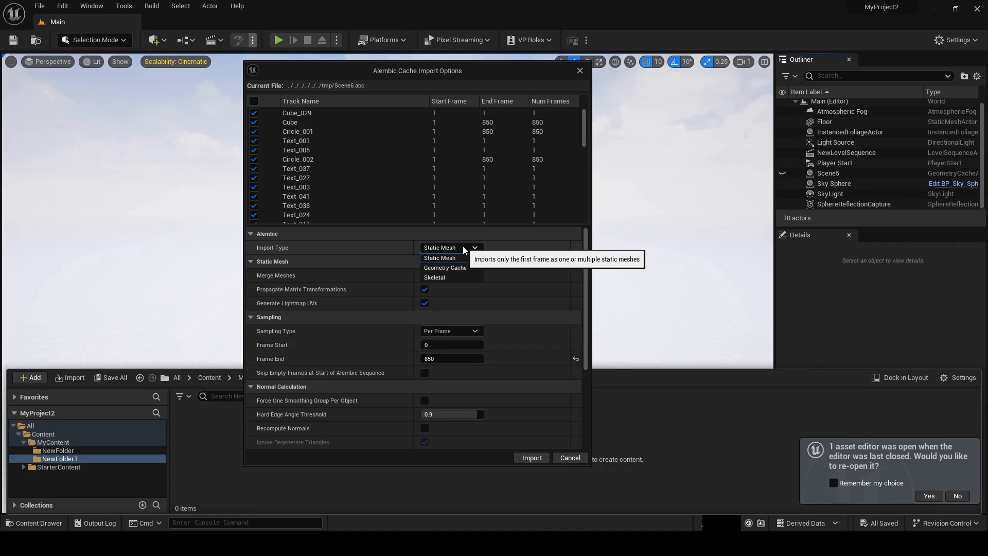
click(445, 268)
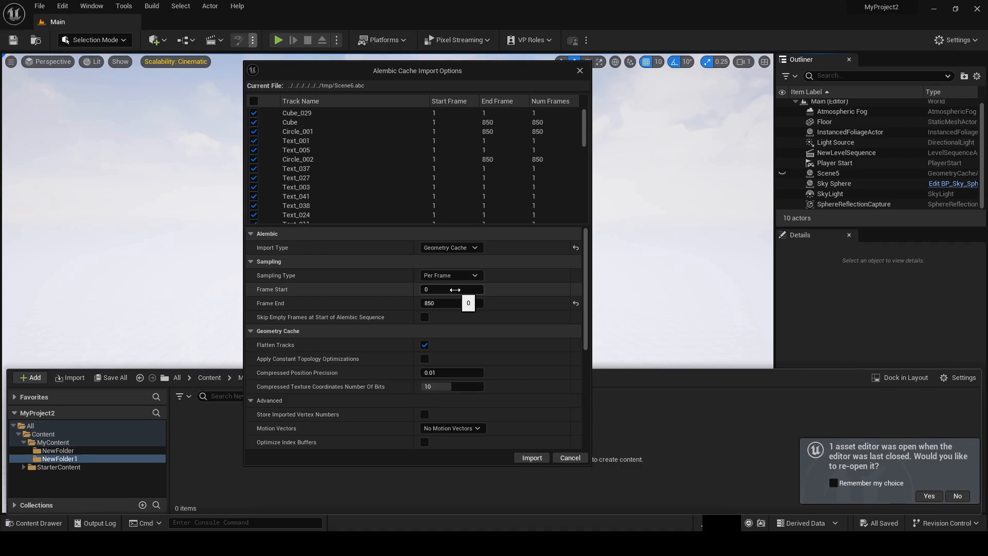
click(448, 291)
text(1)
key(Return)
Step: Set the geometry cache's compressed position precision to 0.000001 and its compressed texture coordinates number of bits to 16
scroll(590, 287, down, 1)
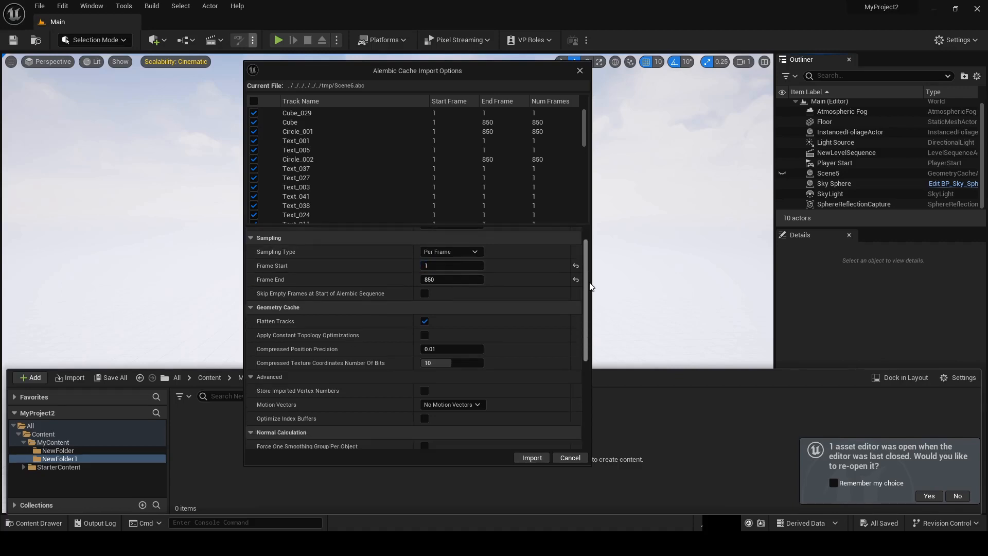
scroll(591, 281, up, 1)
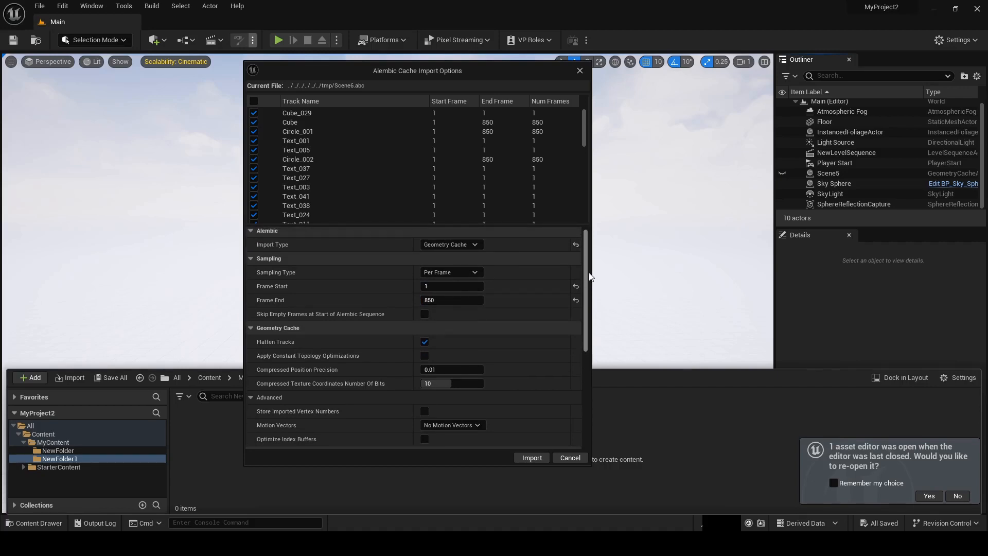
scroll(587, 273, down, 3)
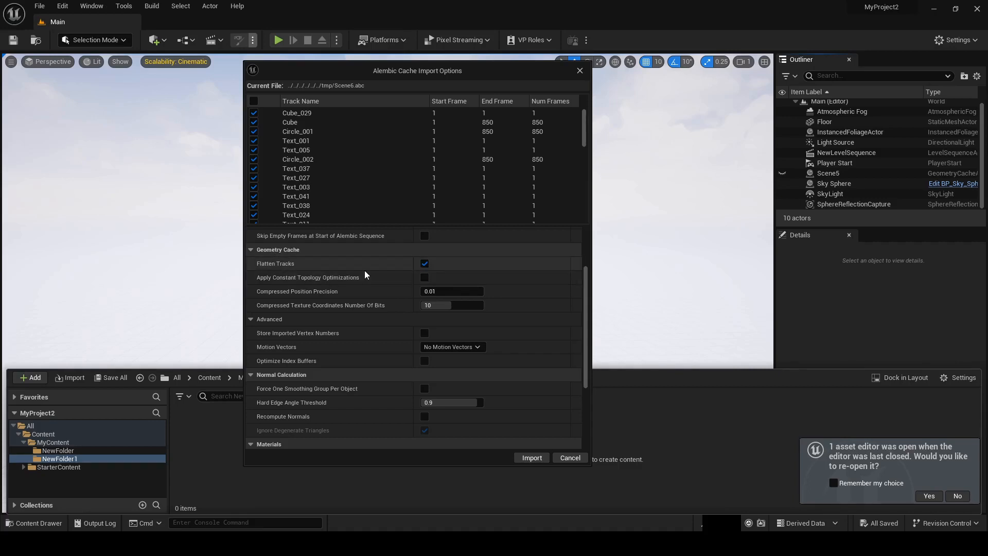
click(439, 290)
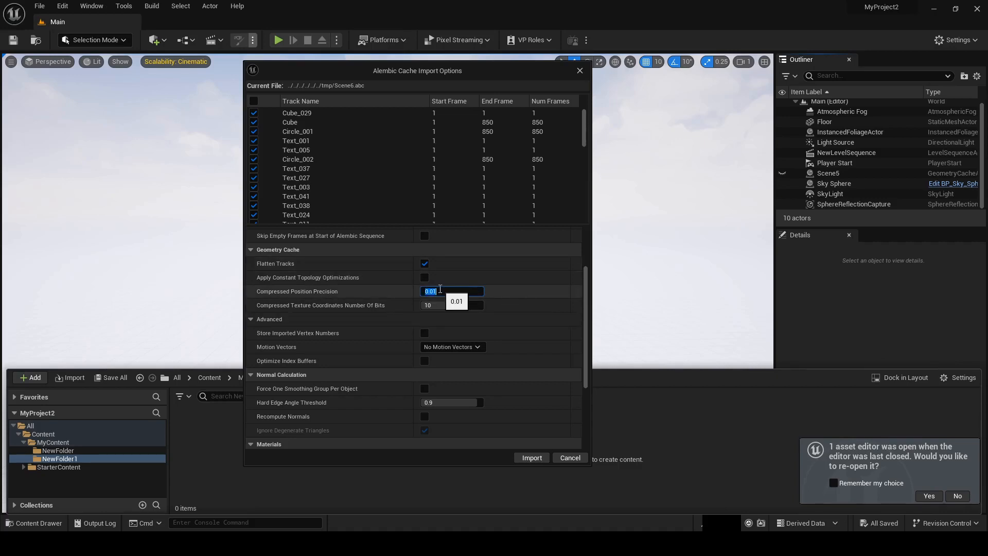
text(0.000001)
key(Return)
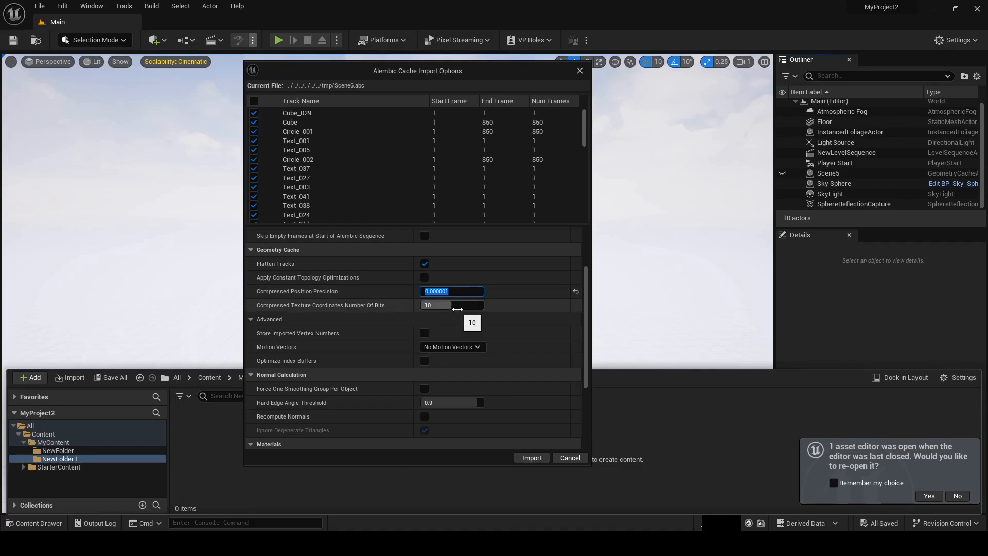
drag(453, 305, 486, 305)
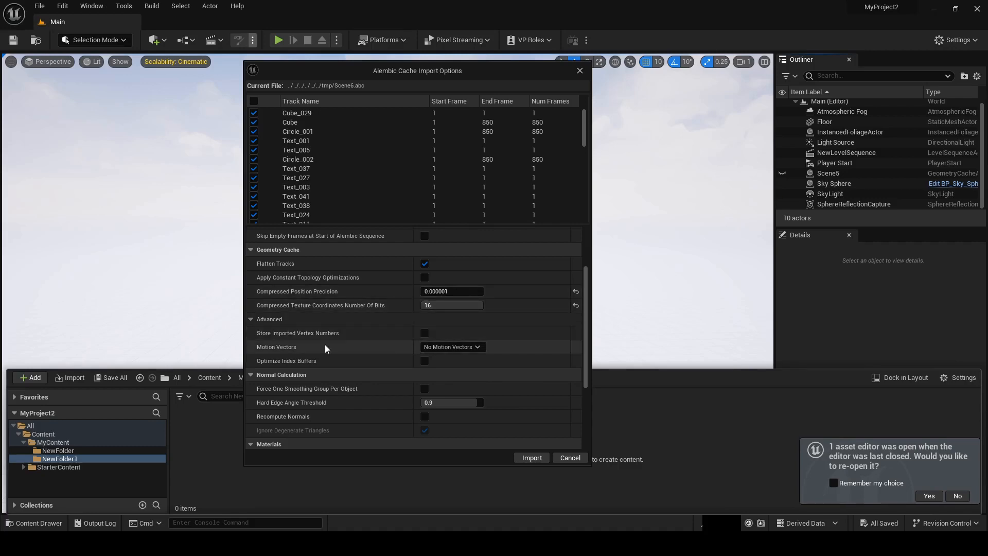
Step: Enable Create Materials in the Alembic import options
drag(585, 325, 576, 382)
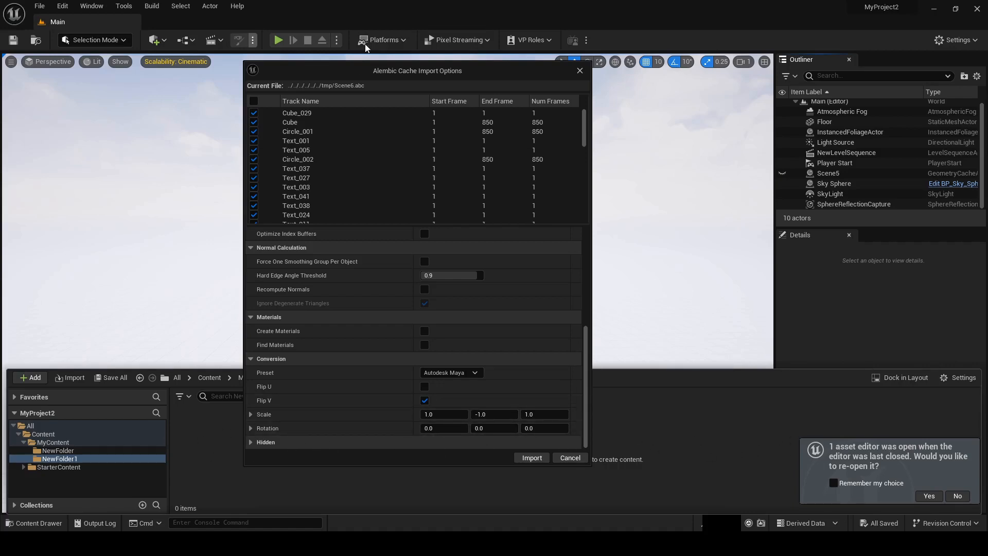
drag(366, 70, 537, 58)
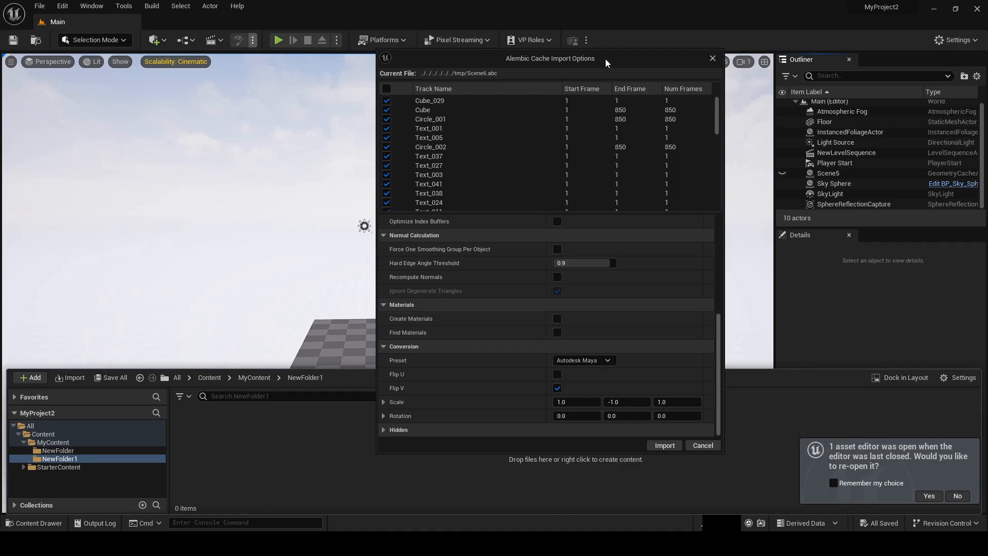
drag(603, 60, 591, 105)
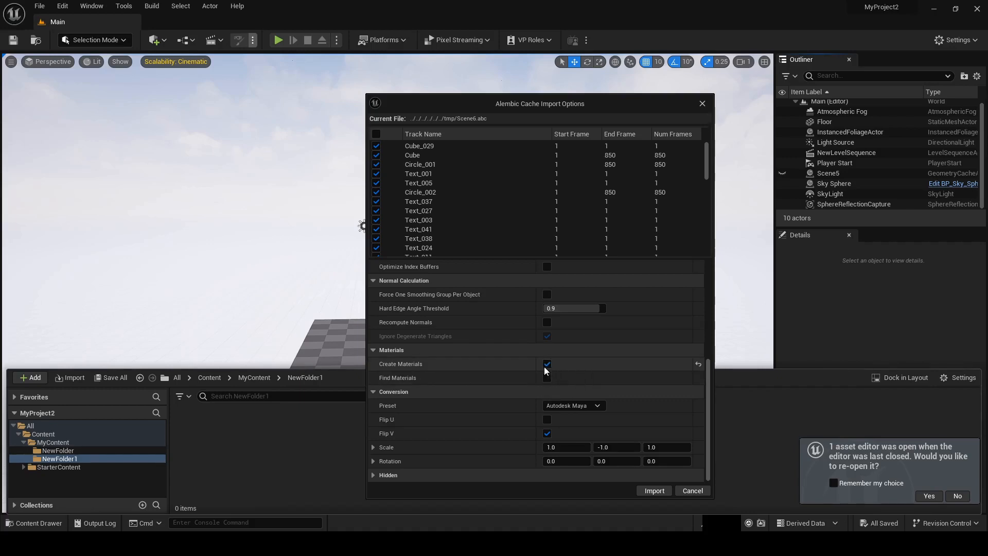
click(547, 364)
Step: Set the import conversion rotation to 90, 0, 270 for X, Y and Z
drag(542, 109, 458, 74)
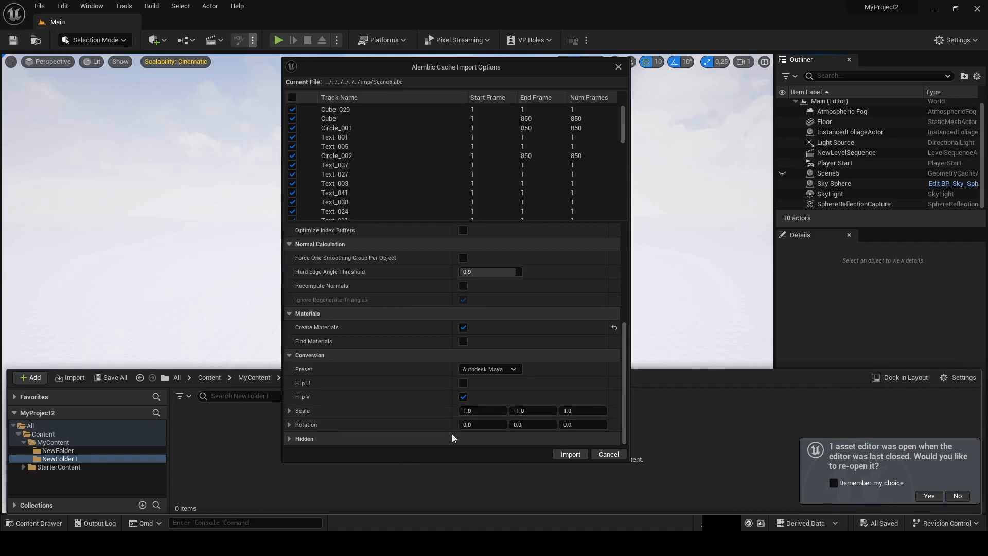
click(487, 426)
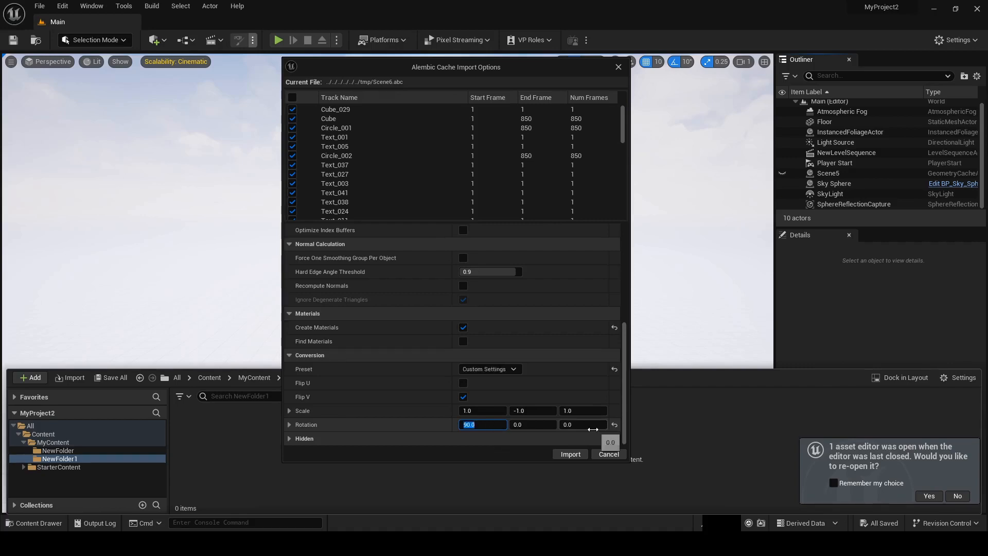
click(573, 425)
text(270)
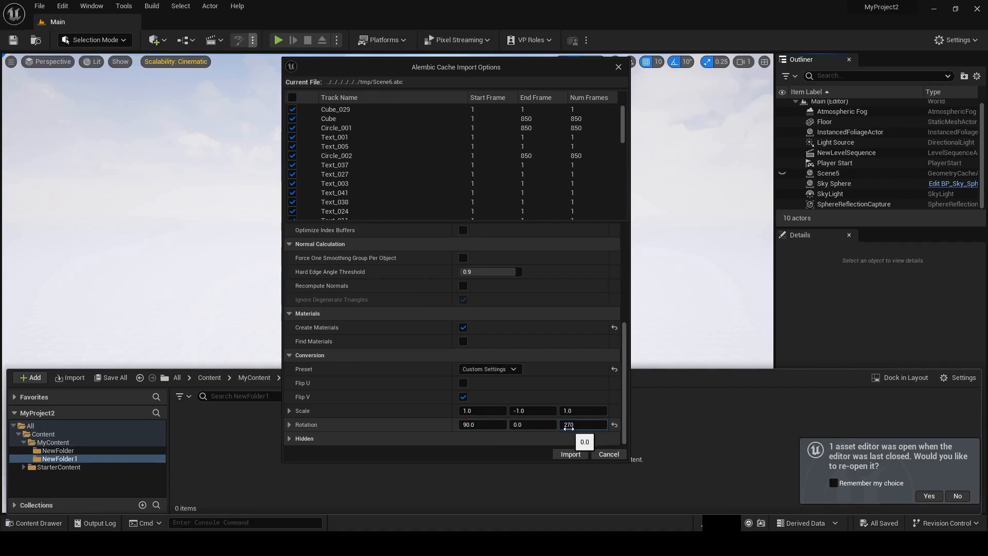
key(Return)
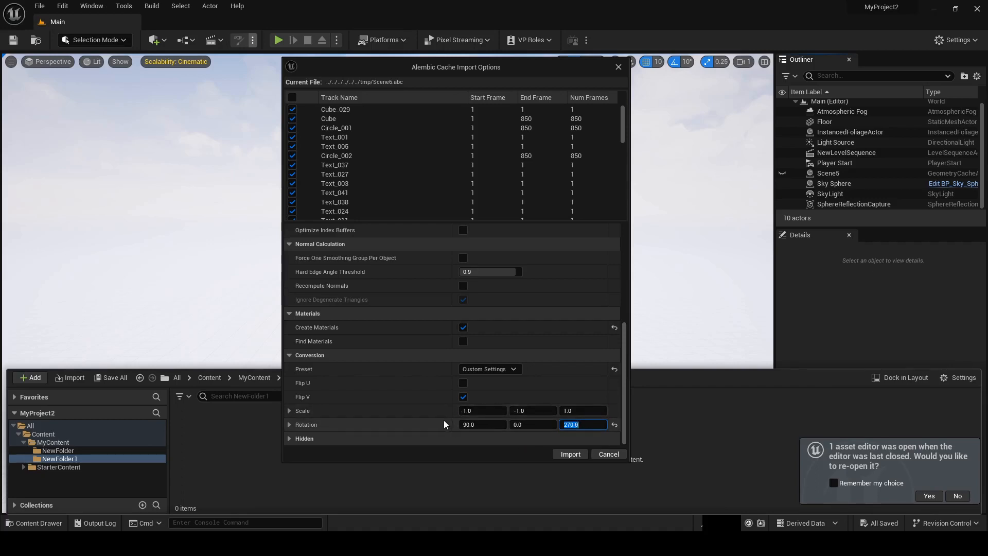
Step: Expand the Hidden section of the Alembic import options, review the settings and import Scene6.abc
mouse_move(625, 385)
mouse_down()
mouse_move(621, 331)
mouse_move(622, 404)
mouse_up()
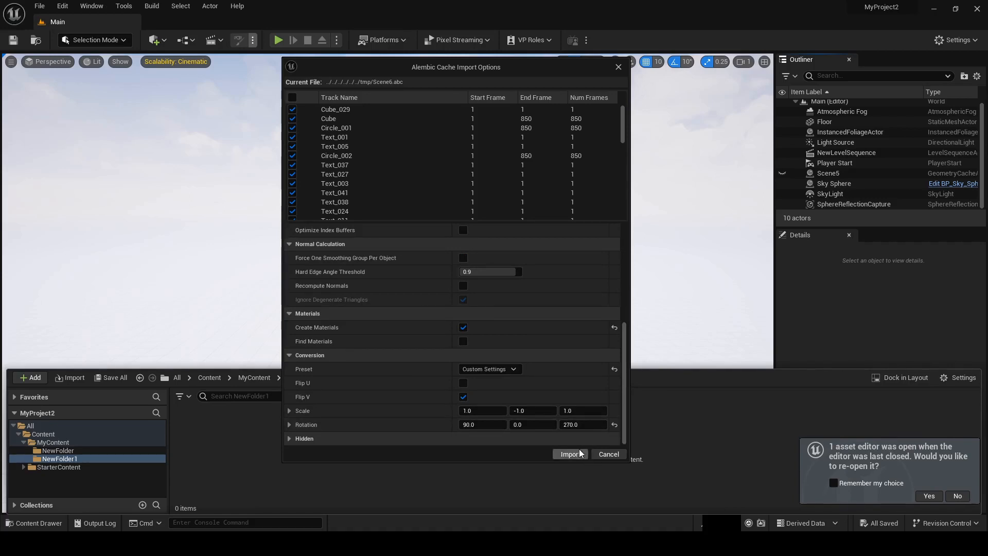
click(368, 438)
click(291, 439)
scroll(350, 401, down, 2)
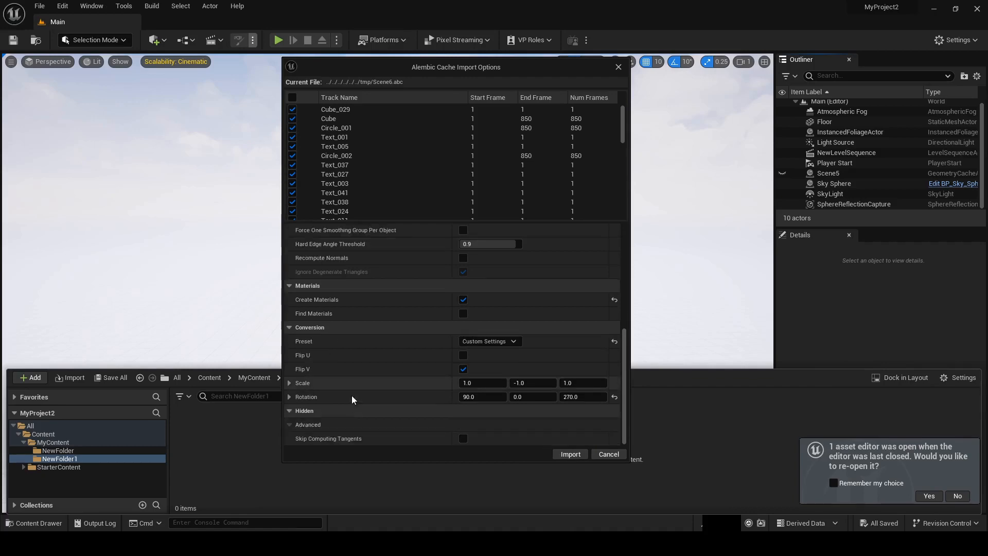
scroll(426, 422, up, 3)
scroll(425, 421, up, 3)
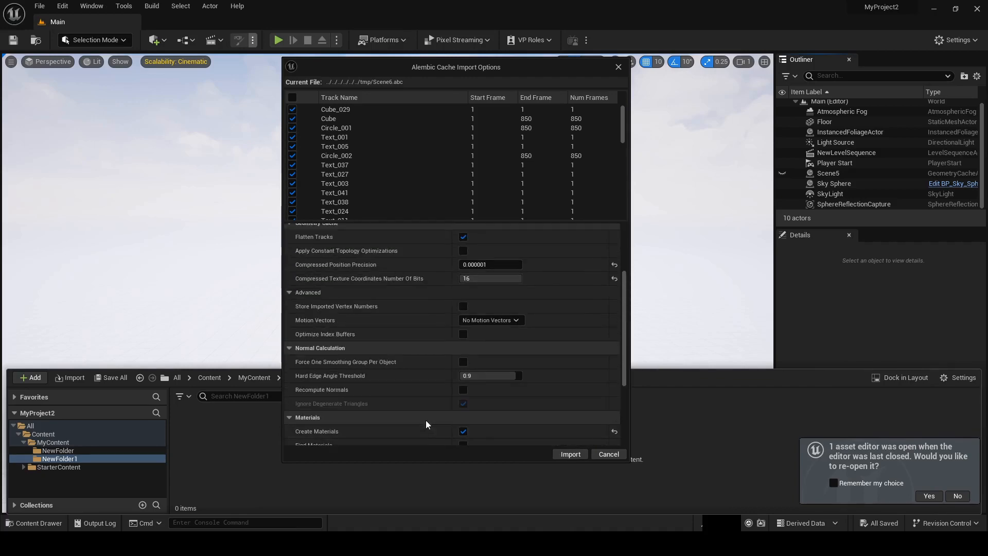
click(570, 455)
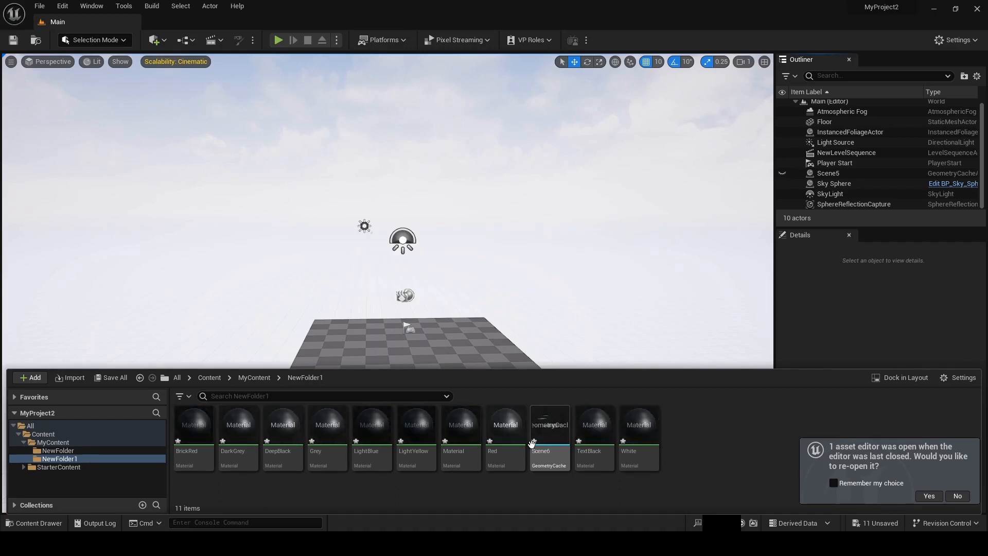
Step: Place the imported Scene6 geometry cache from NewFolder1 into the level
click(533, 444)
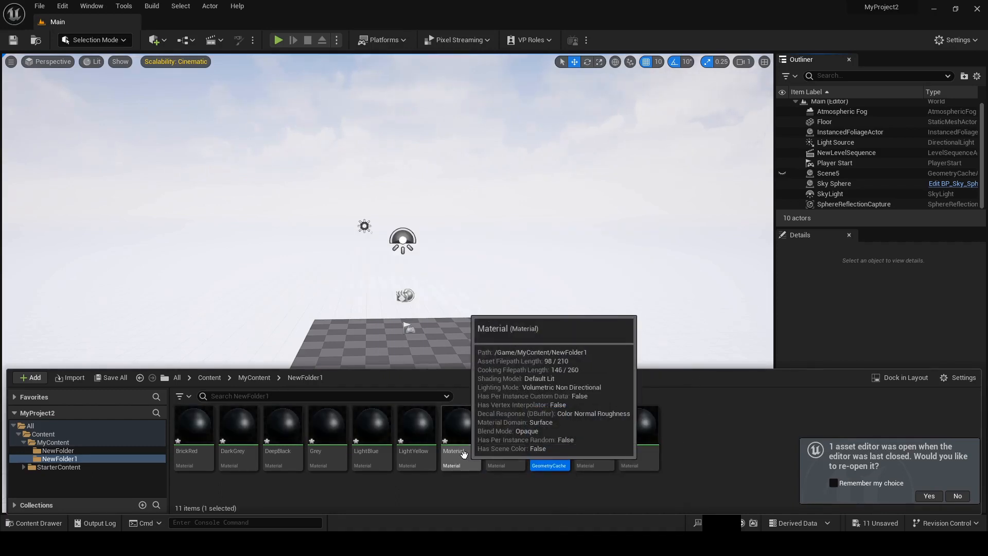
click(526, 488)
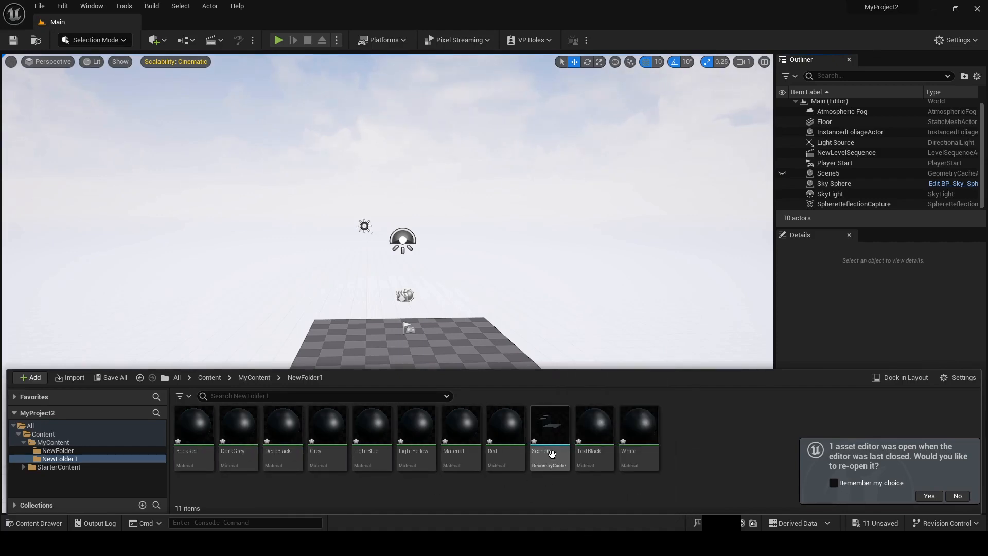
drag(547, 453, 447, 303)
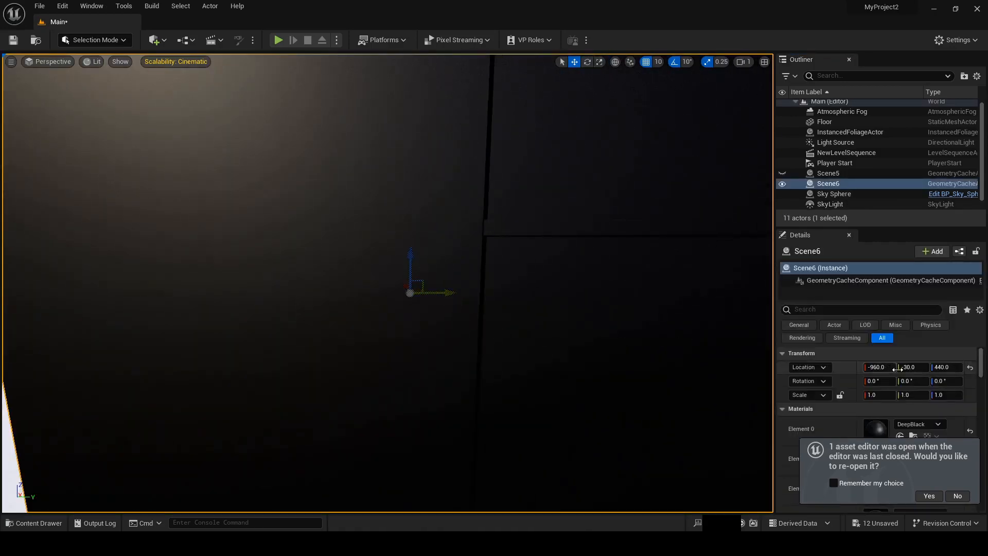
Step: Set the location of the Scene6 actor to X 0, Y 0 and Z 30
click(943, 366)
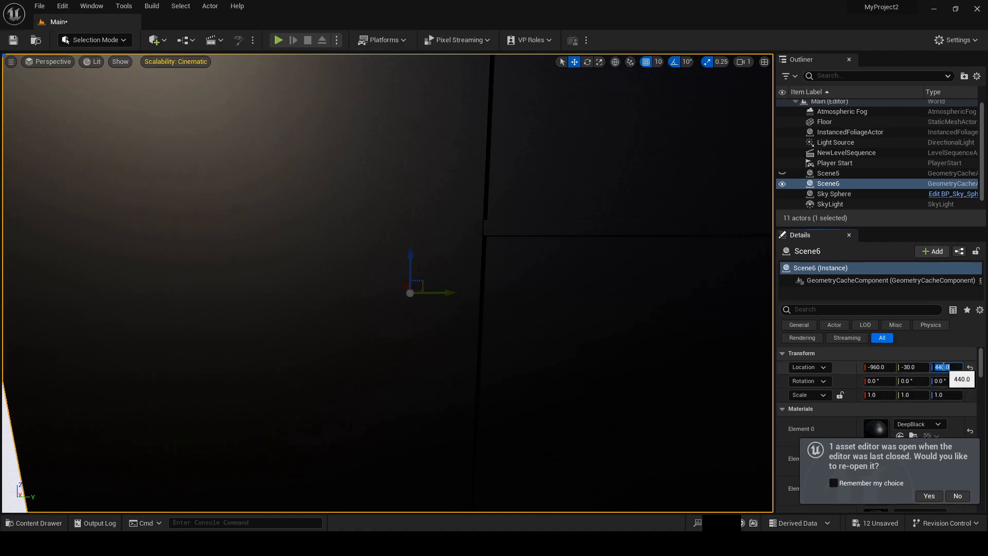
text(30)
key(Return)
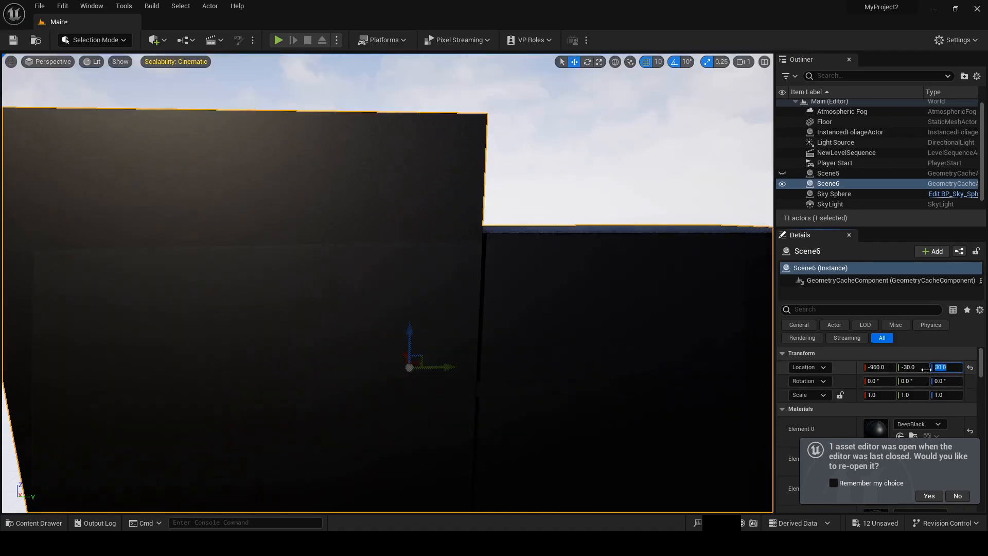
click(913, 367)
text(0)
key(Return)
click(877, 366)
text(0)
key(Return)
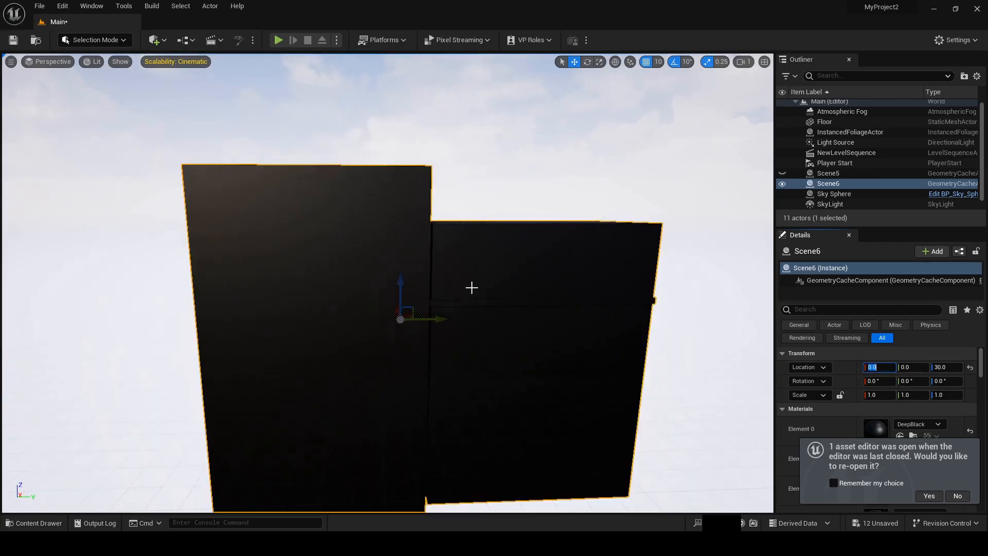
Step: Rotate the Scene6 actor about 180° around its Z axis with the Rotate tool
click(944, 381)
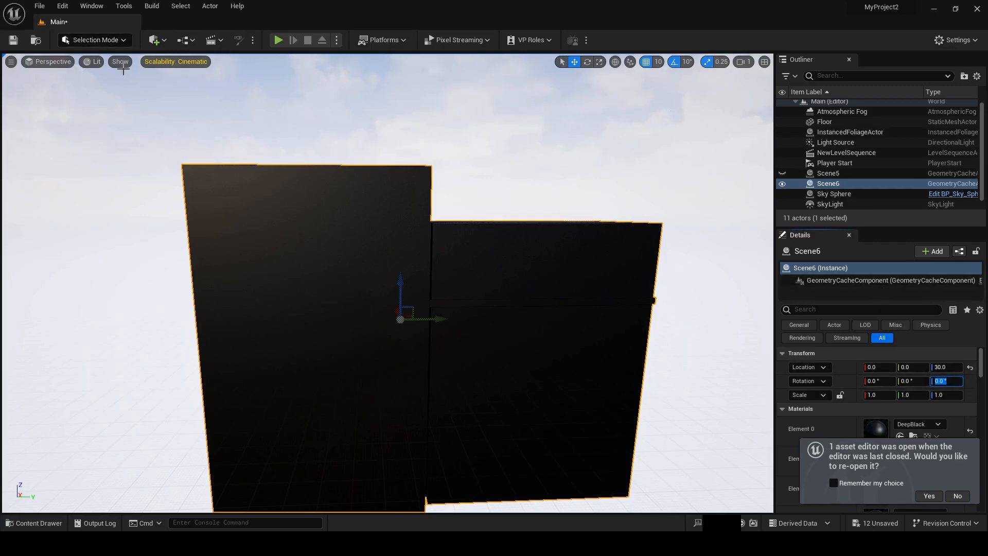
click(587, 62)
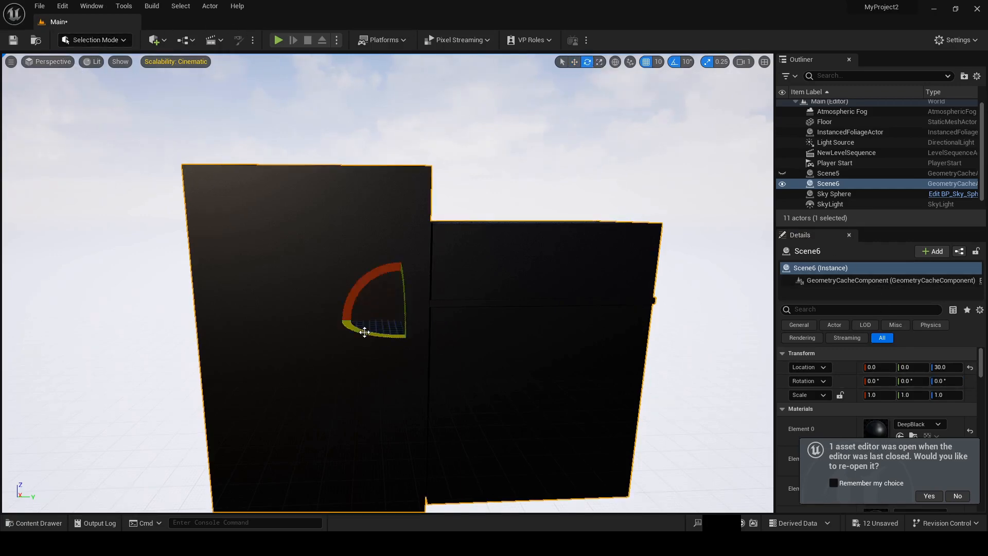
drag(363, 327, 525, 329)
scroll(382, 363, up, 8)
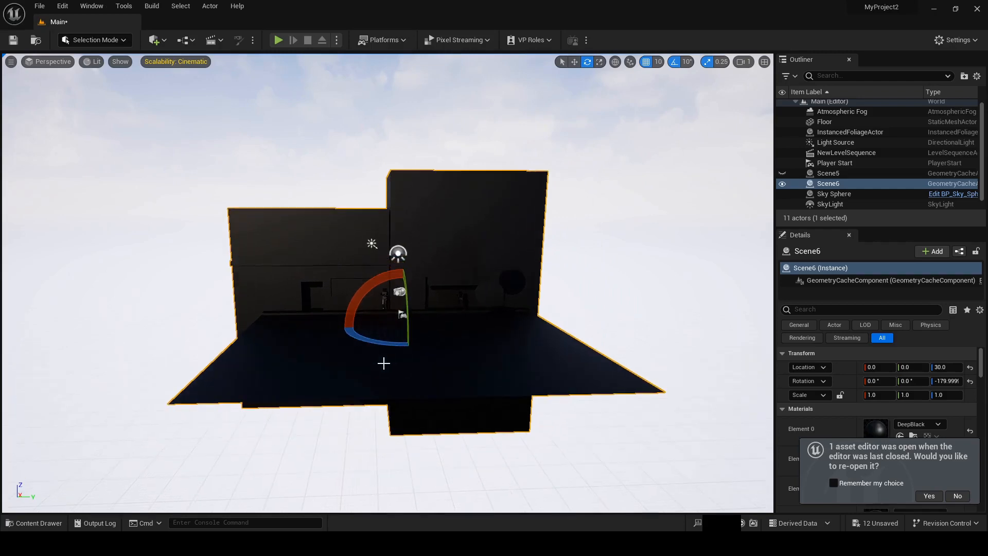
scroll(365, 363, up, 5)
scroll(367, 362, down, 4)
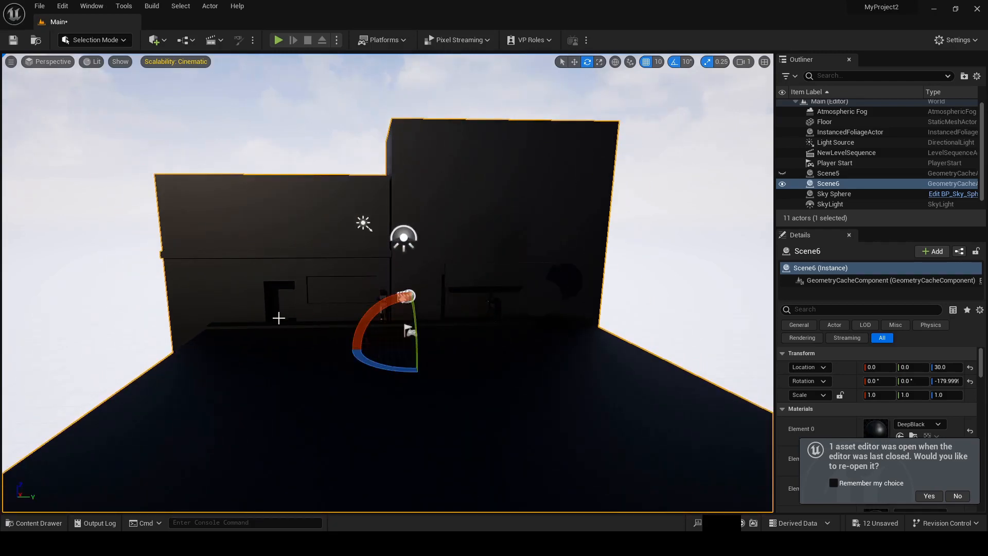
Step: Try rotating the Scene6 actor to about -200° around Z, hiding it and showing Scene5 to compare orientations
alt+drag(278, 318, 466, 362)
drag(346, 359, 316, 357)
alt+drag(559, 343, 489, 301)
click(782, 183)
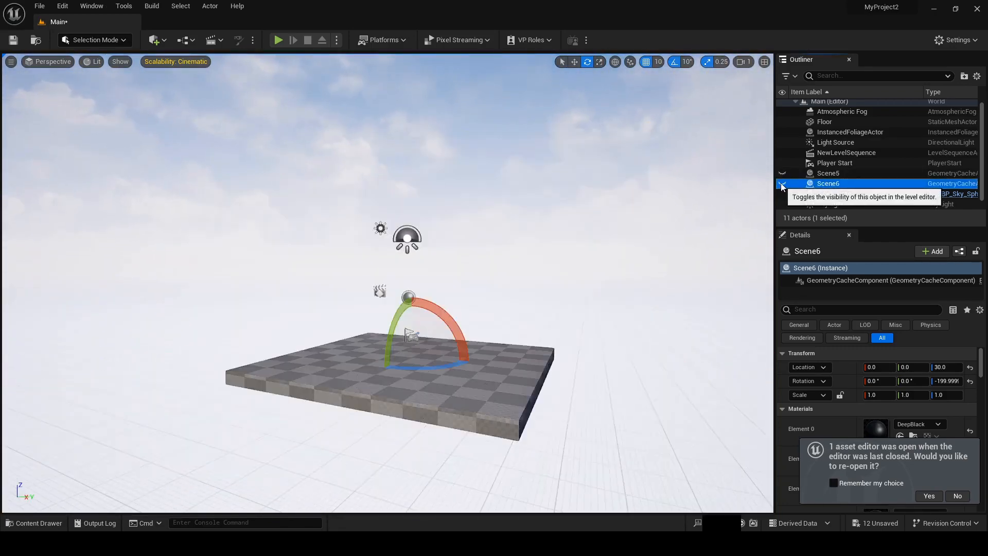
click(782, 172)
alt+drag(532, 191, 563, 196)
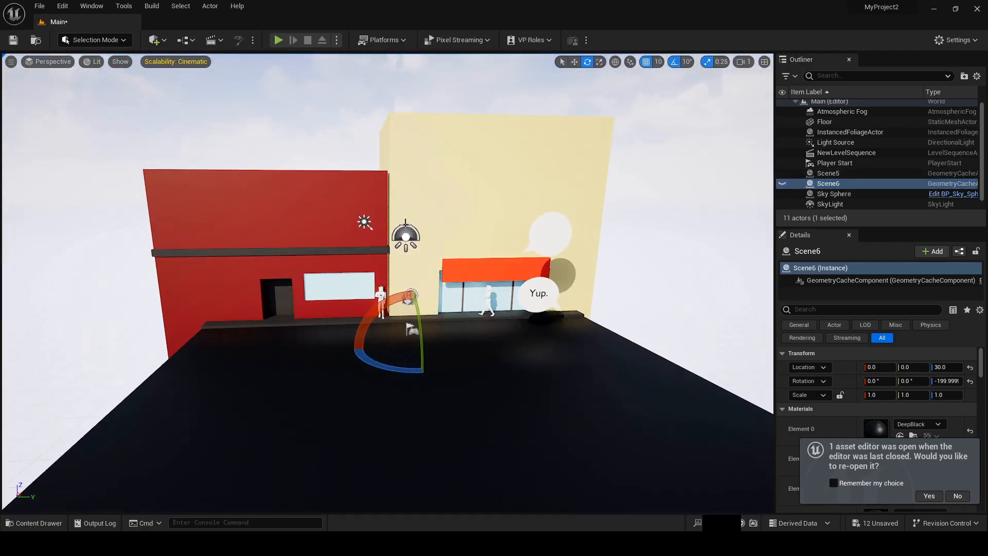
alt+drag(560, 247, 536, 249)
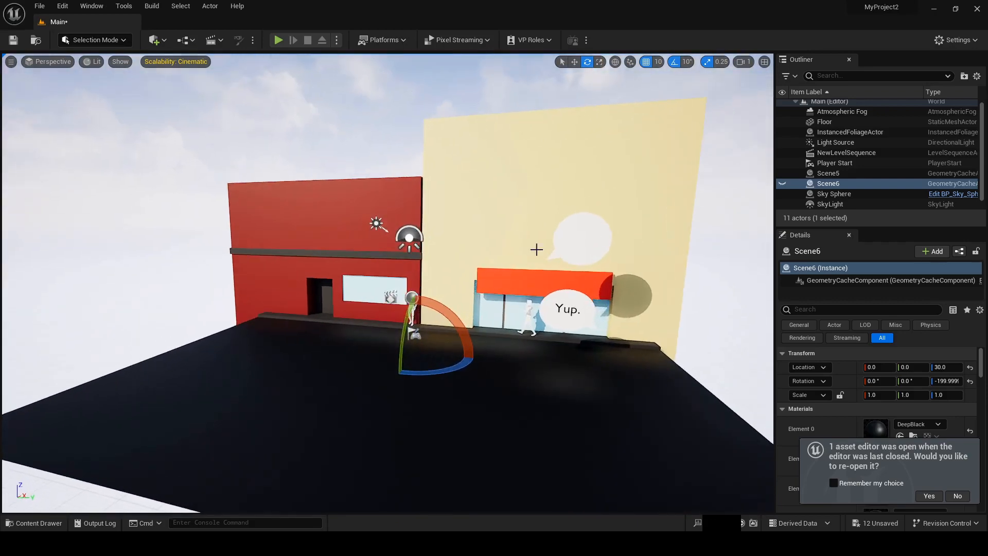
Step: Rotate the Scene6 actor to about -180° around Z to line it up with Scene5, leaving only Scene6 visible
click(782, 184)
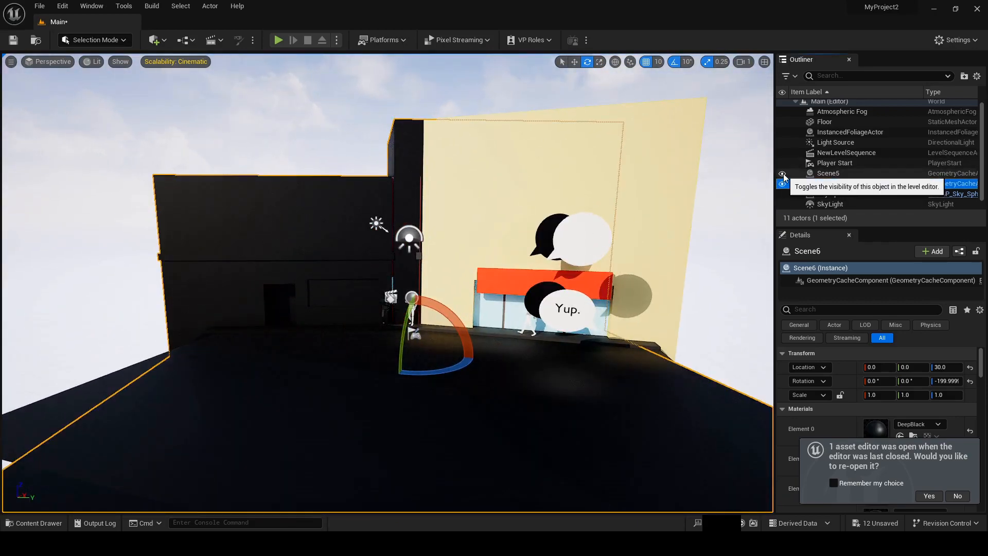
click(782, 174)
drag(437, 372, 413, 371)
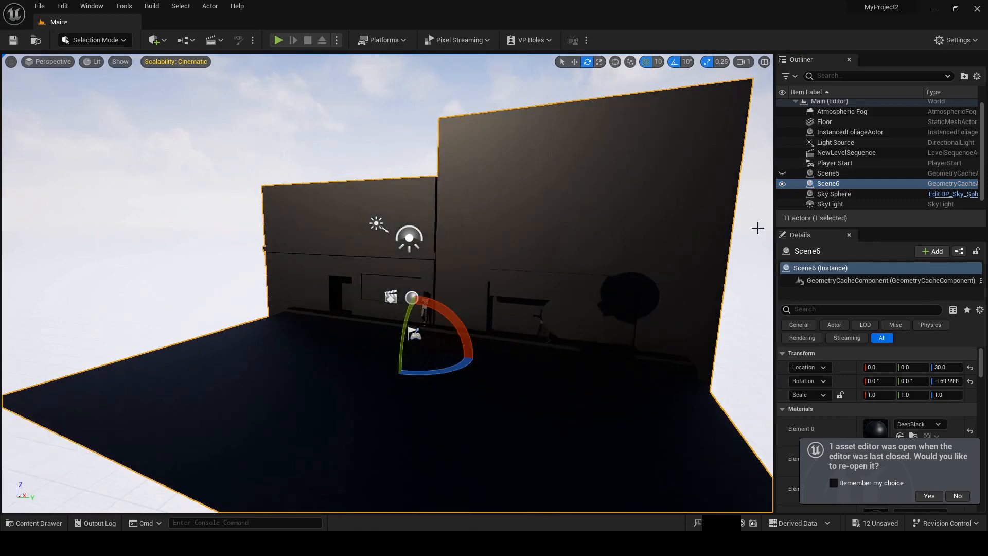
click(782, 173)
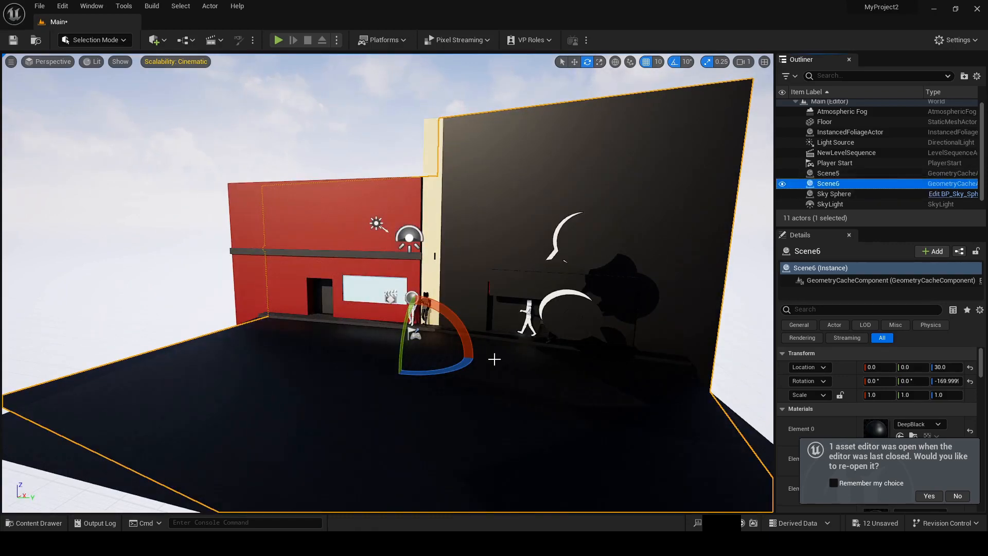
drag(468, 361, 476, 360)
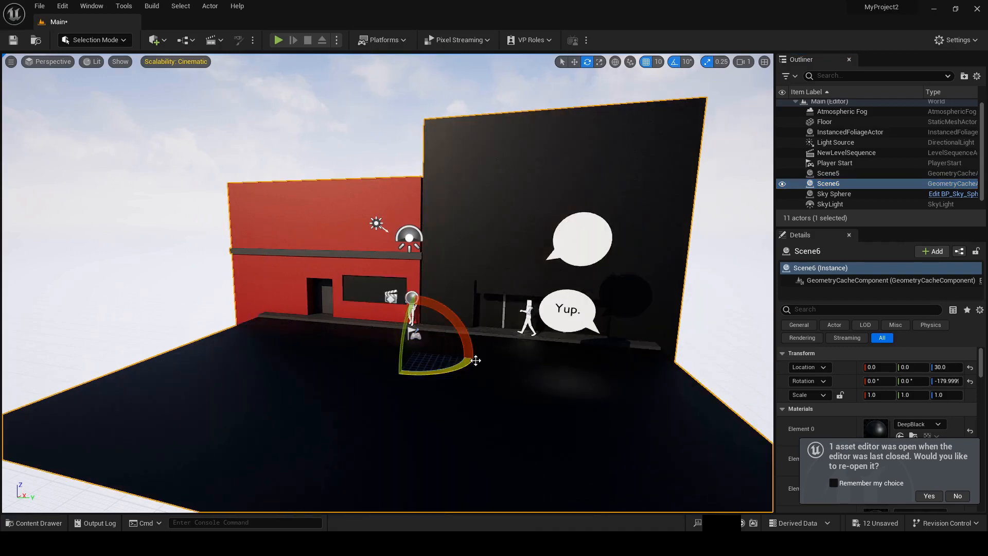
click(782, 173)
scroll(508, 269, down, 2)
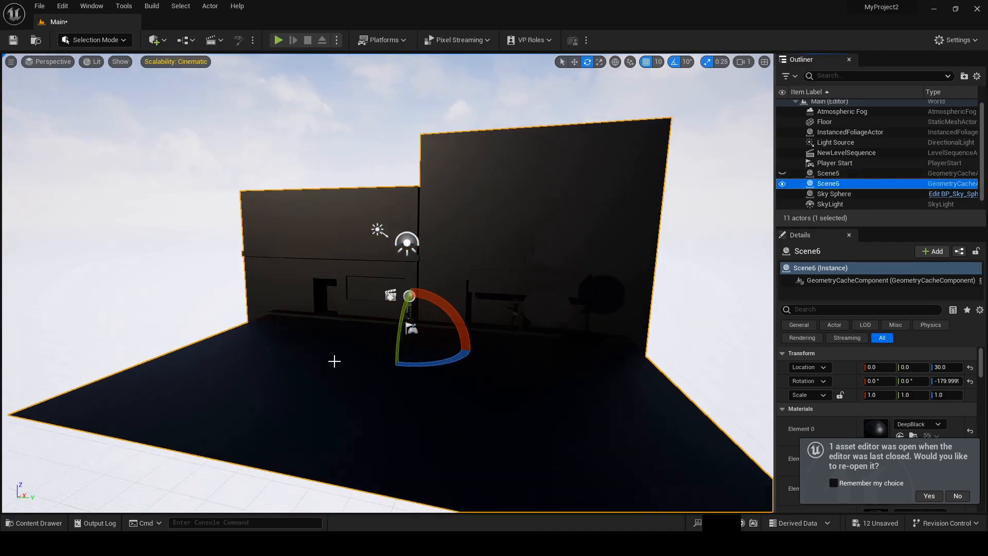
Step: Open the BrickRed material from NewFolder1 and connect a new Constant3Vector node to its Base Color
click(34, 522)
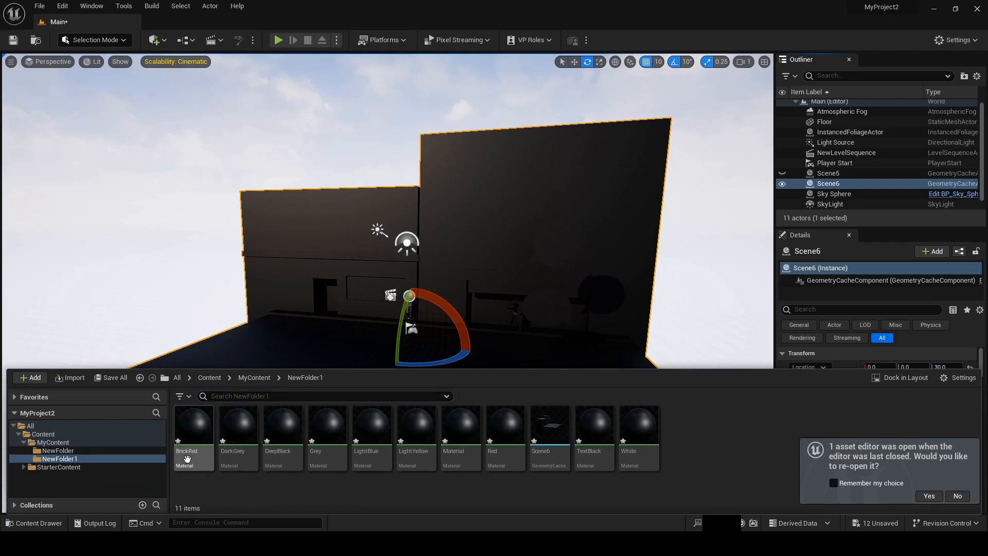
click(193, 432)
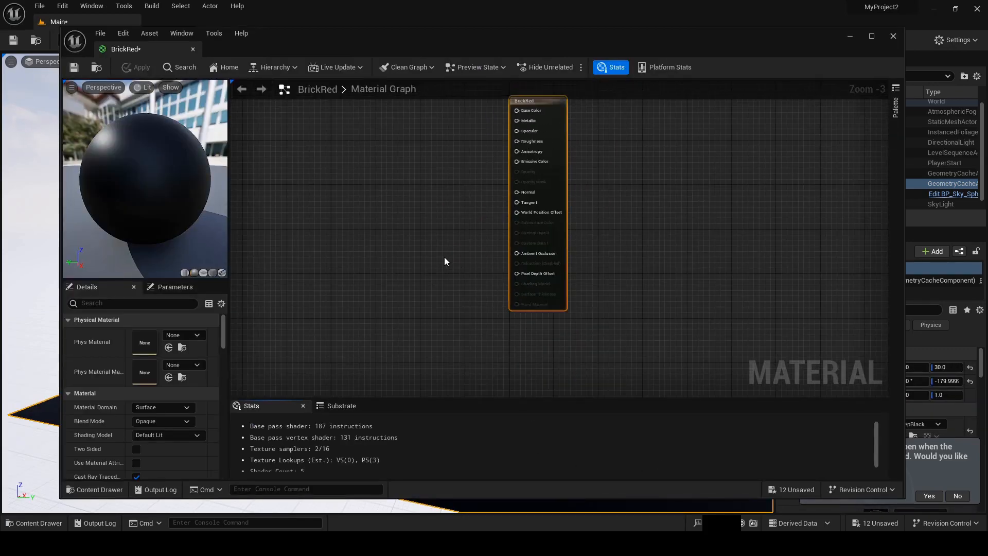
scroll(443, 253, up, 1)
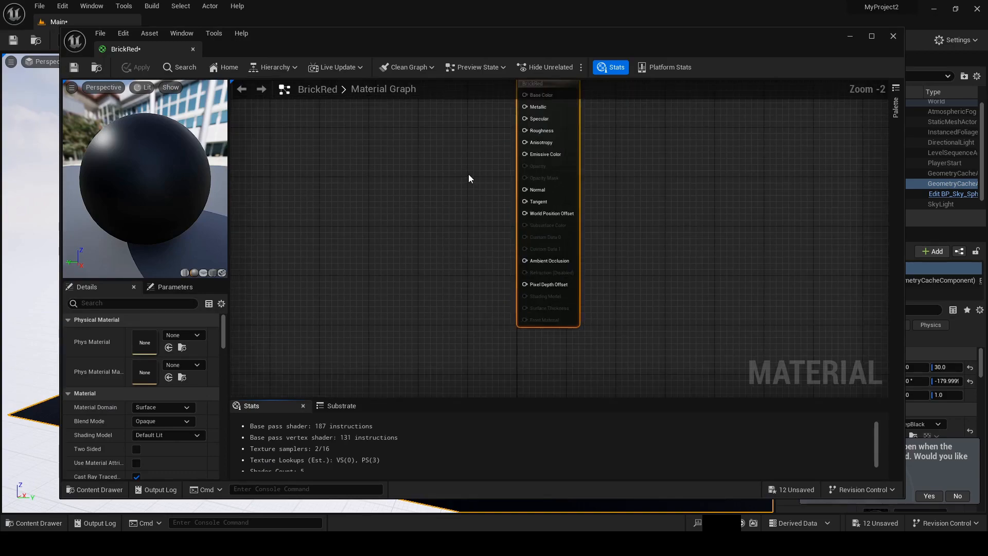
drag(466, 186, 461, 240)
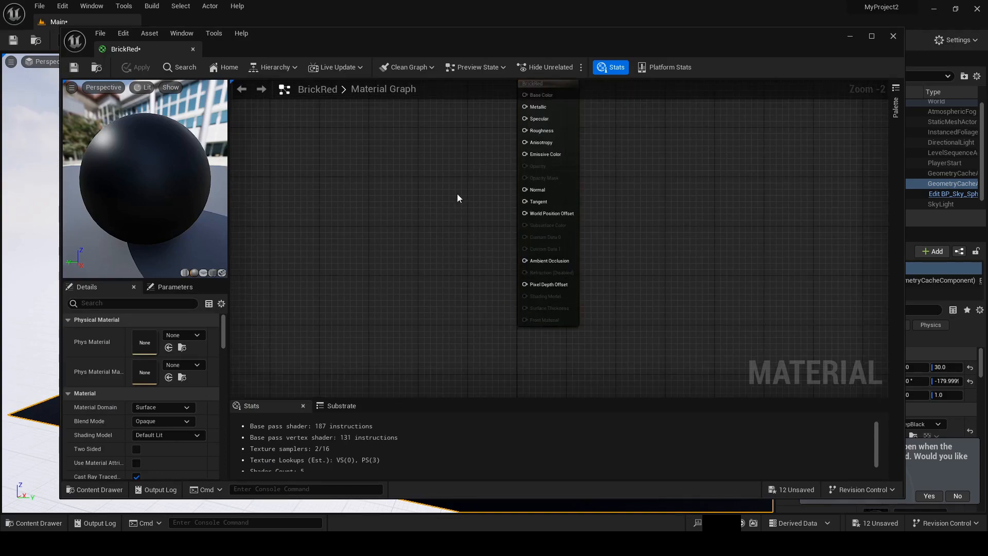
scroll(474, 211, down, 1)
right_drag(474, 212, 472, 282)
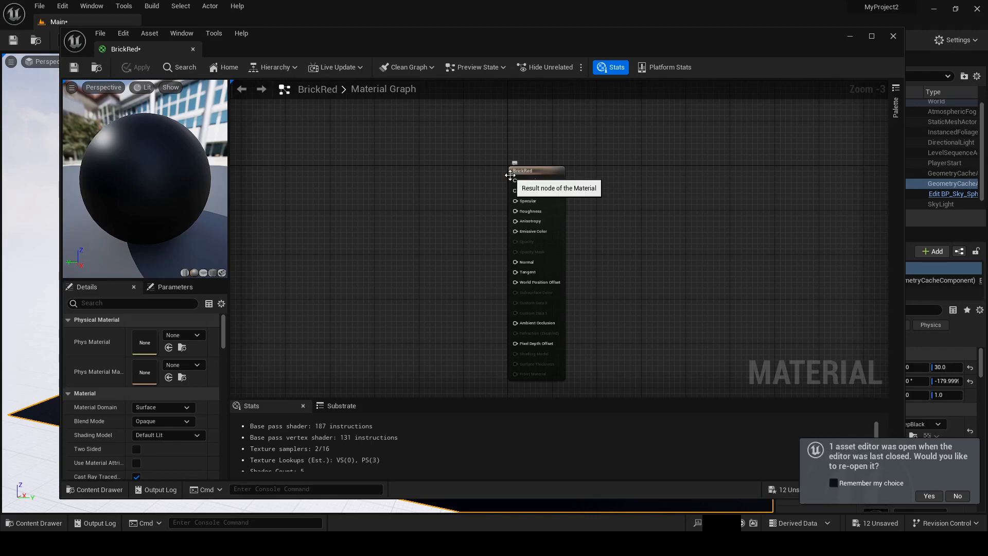
drag(515, 180, 408, 214)
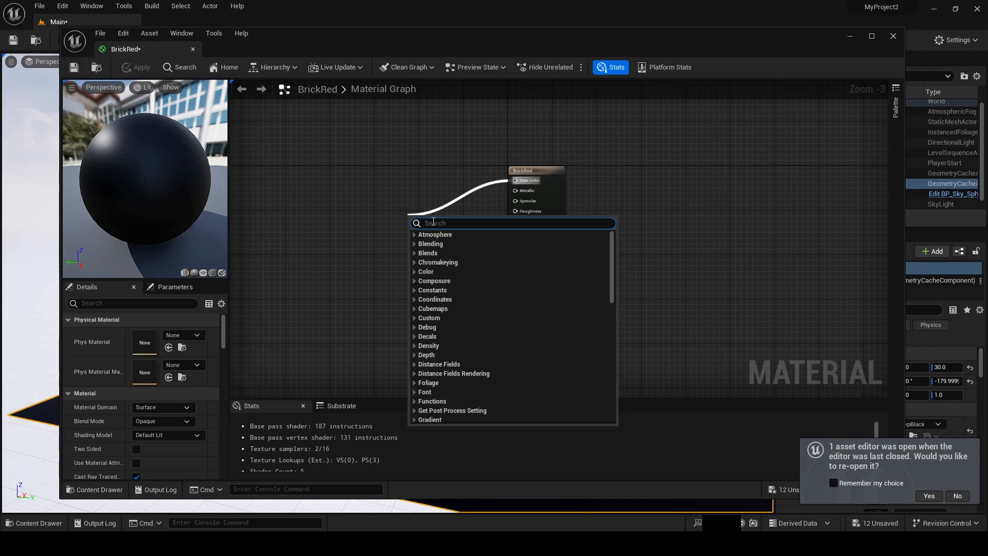
click(415, 289)
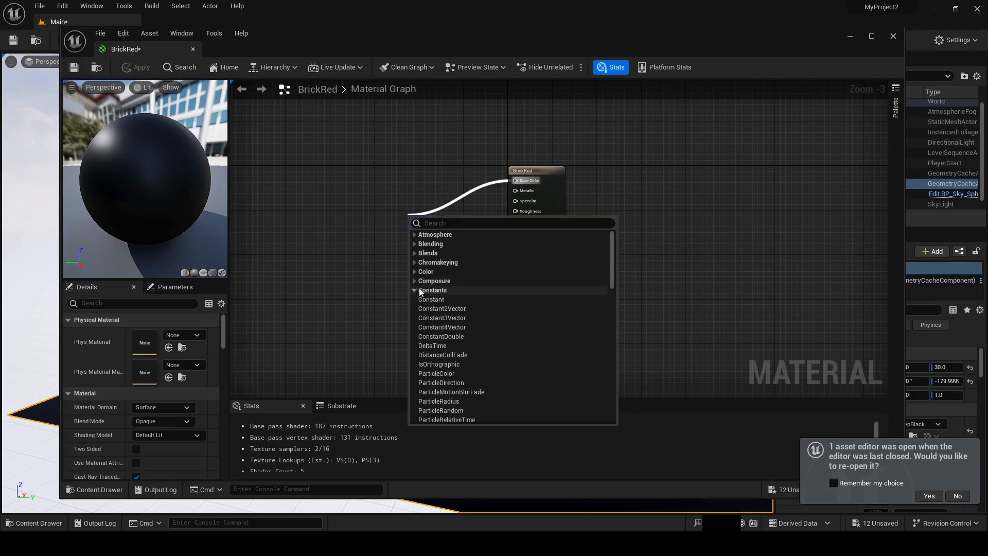
click(463, 317)
drag(409, 232, 313, 207)
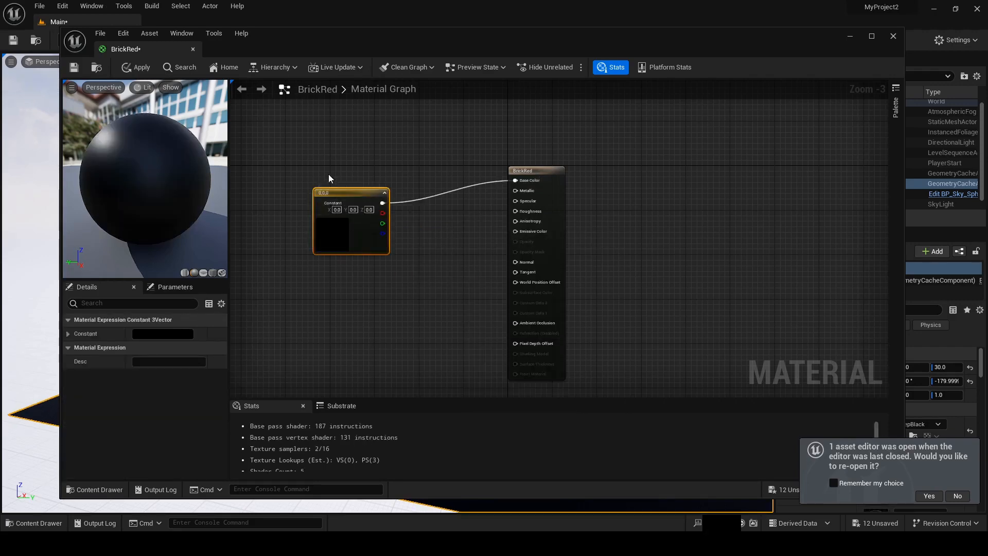
Step: Set the Constant3Vector colour to a light red (R 1.0, G 0.070054, B 0.139755), save the BrickRed material and close it
double_click(325, 238)
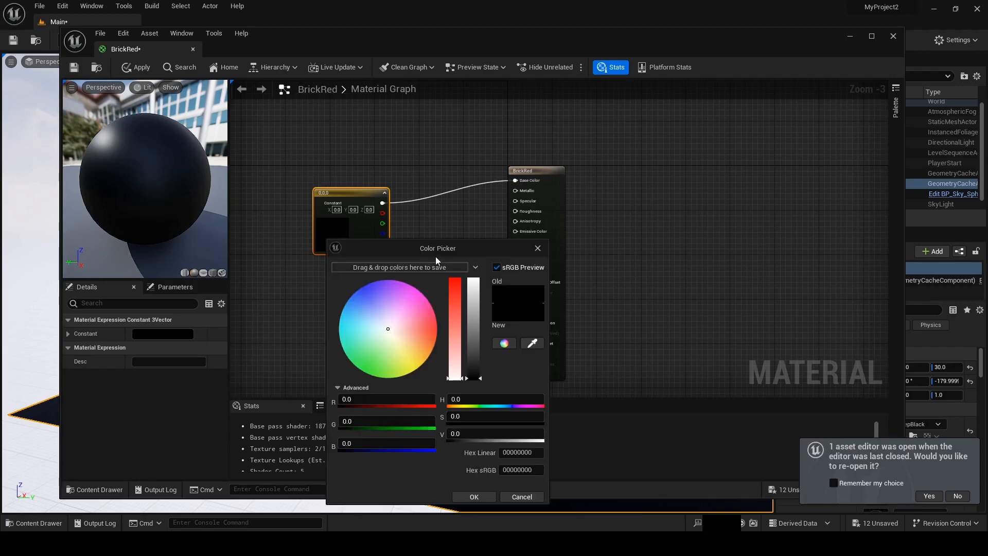
mouse_move(415, 332)
mouse_down()
mouse_move(399, 331)
mouse_move(433, 325)
mouse_up()
click(474, 496)
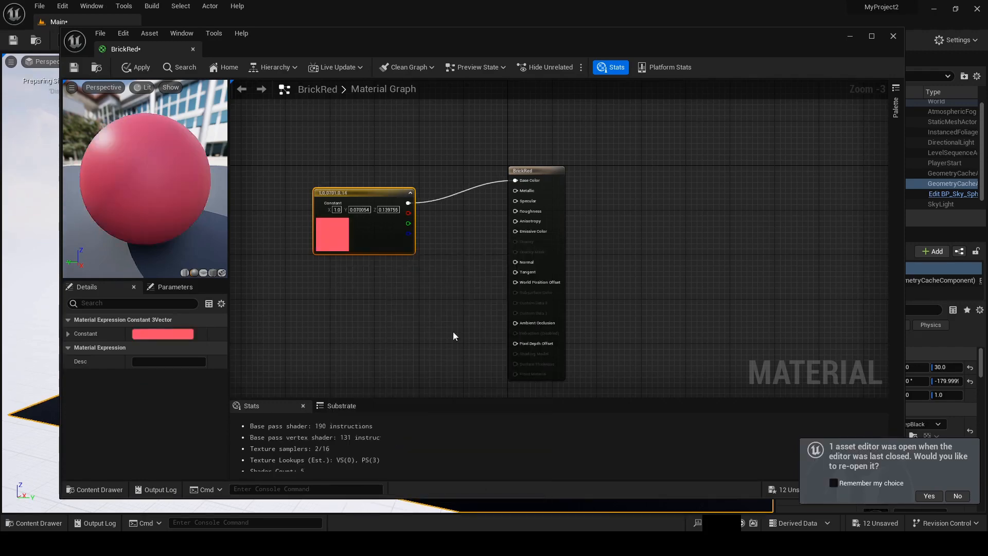
click(74, 68)
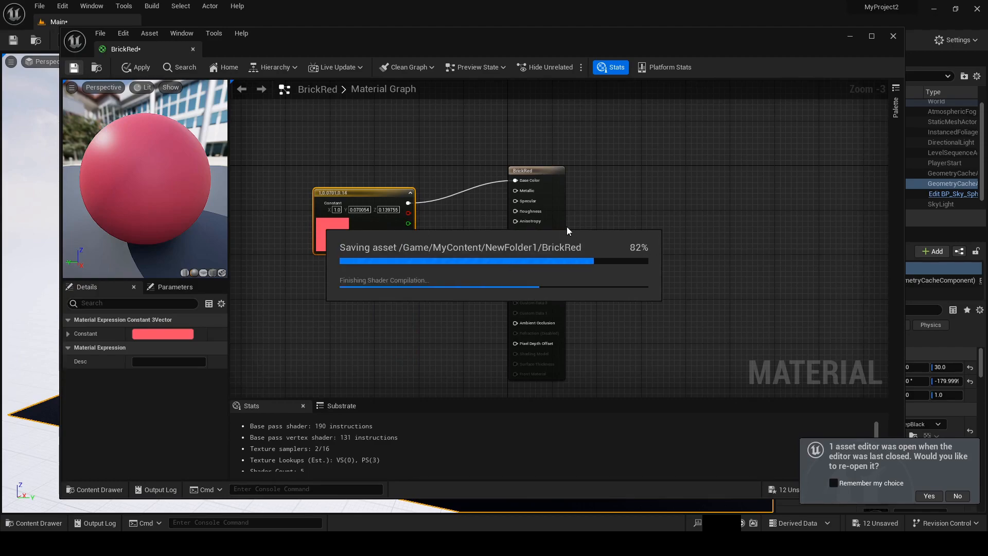
click(193, 48)
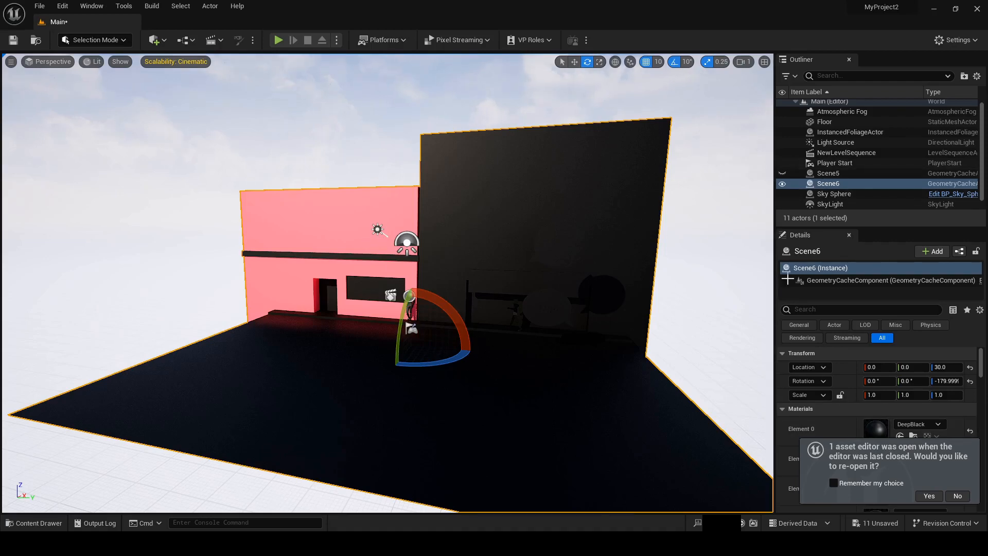
Step: Decline reopening the previous asset editor and review the material elements assigned to the Scene6 actor
click(828, 185)
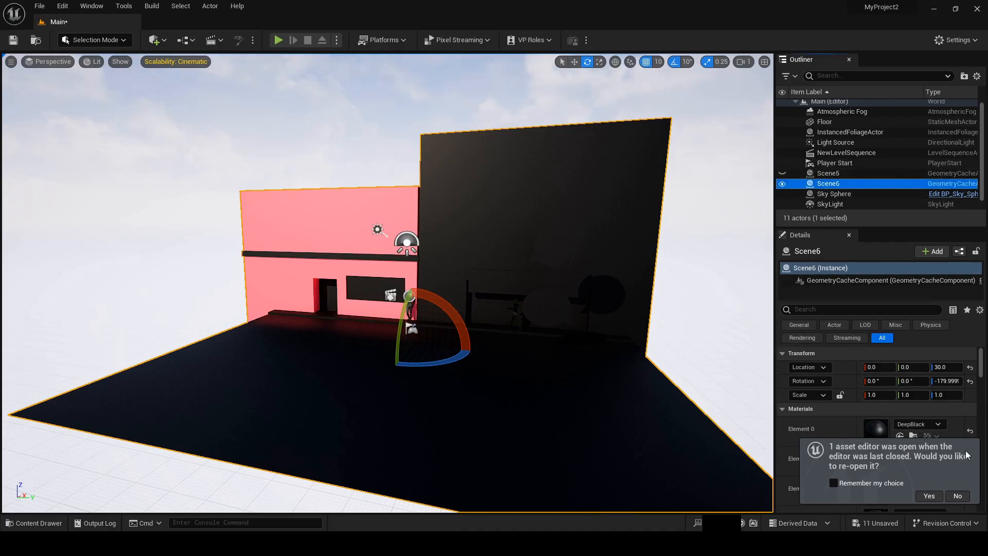
click(957, 496)
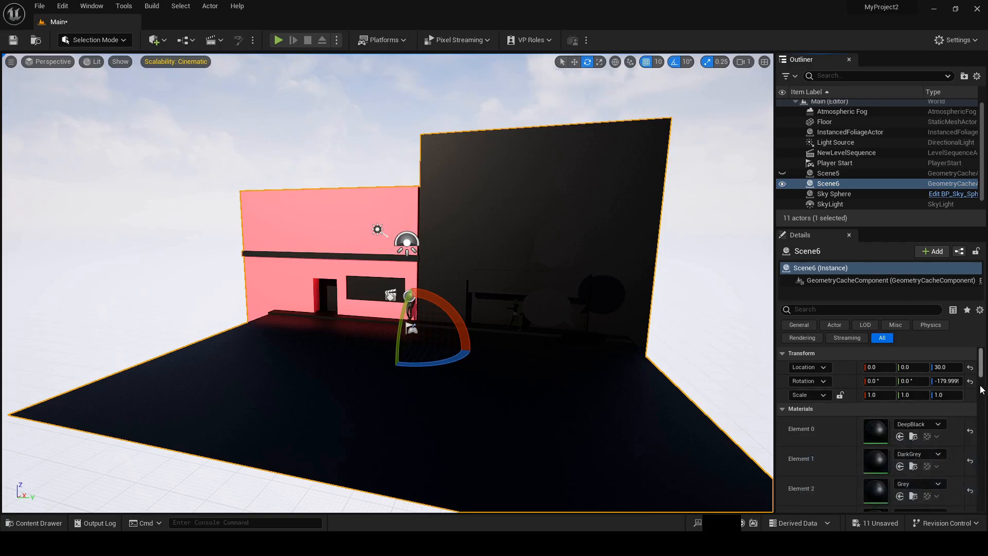
mouse_move(980, 372)
mouse_down()
mouse_move(979, 393)
mouse_move(980, 350)
mouse_move(980, 404)
mouse_move(980, 355)
mouse_up()
click(46, 523)
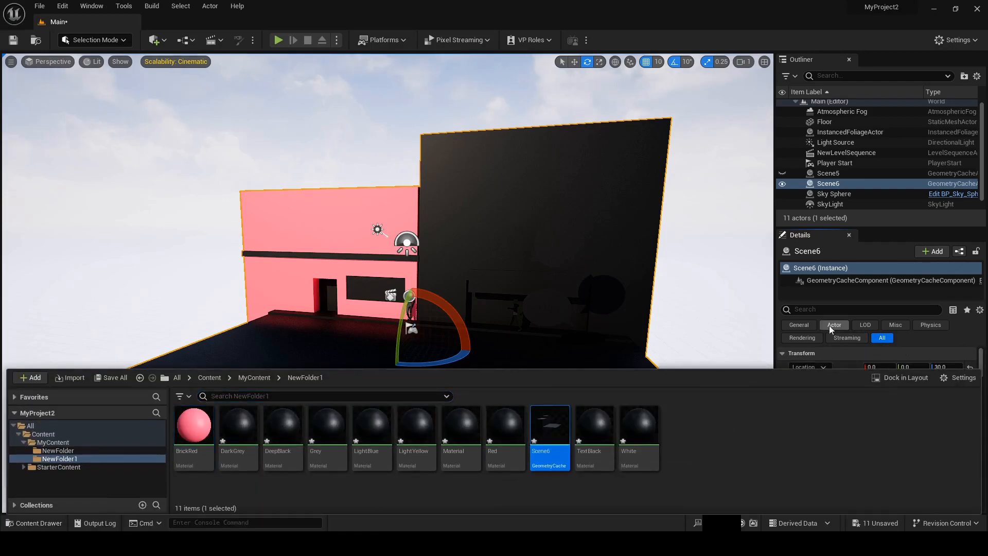
click(833, 295)
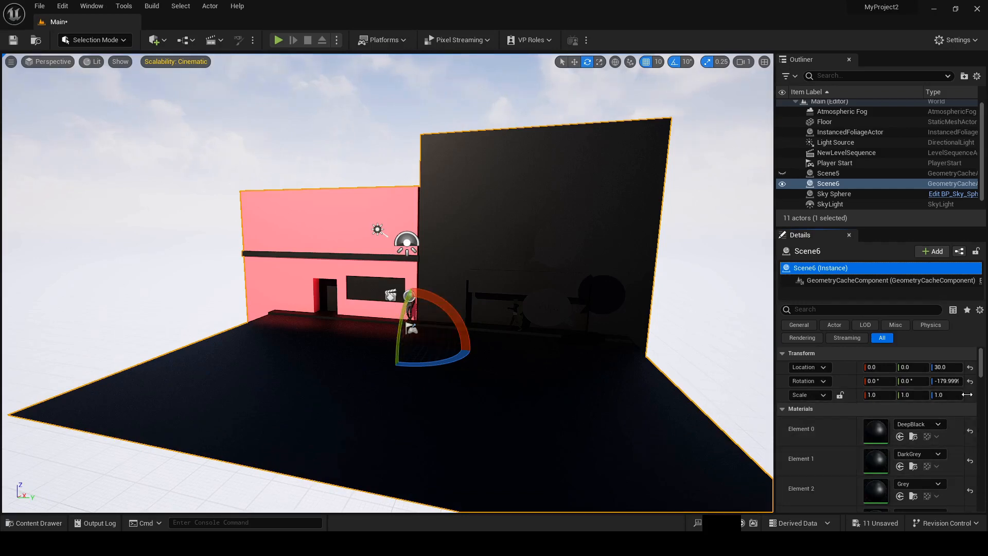
mouse_move(982, 366)
mouse_down()
mouse_move(981, 388)
mouse_move(980, 373)
mouse_up()
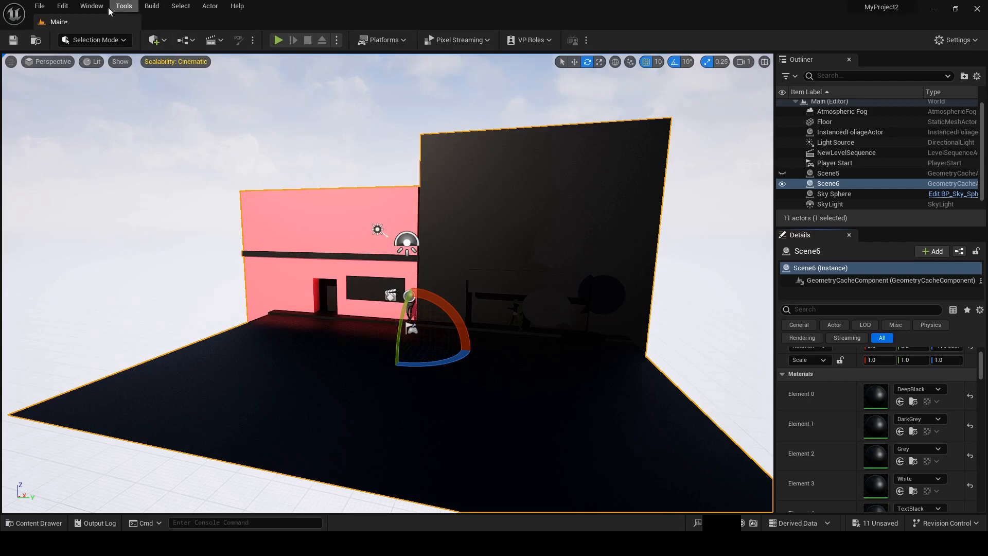
click(49, 522)
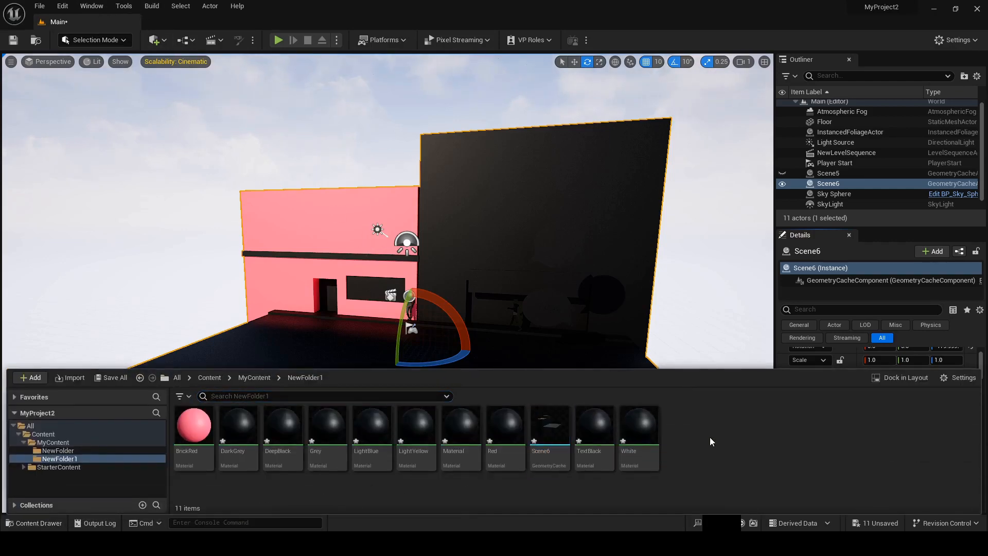
right_click(709, 436)
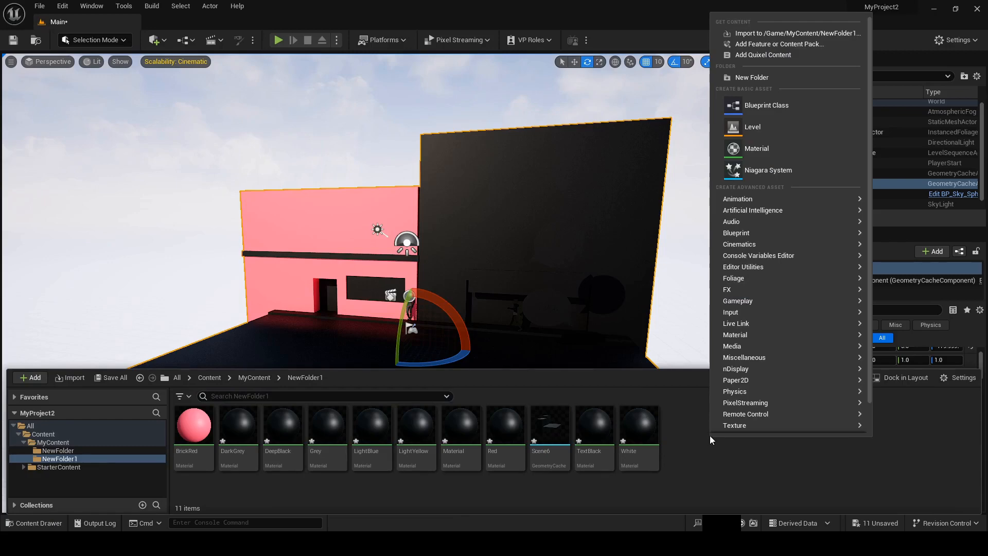
click(690, 462)
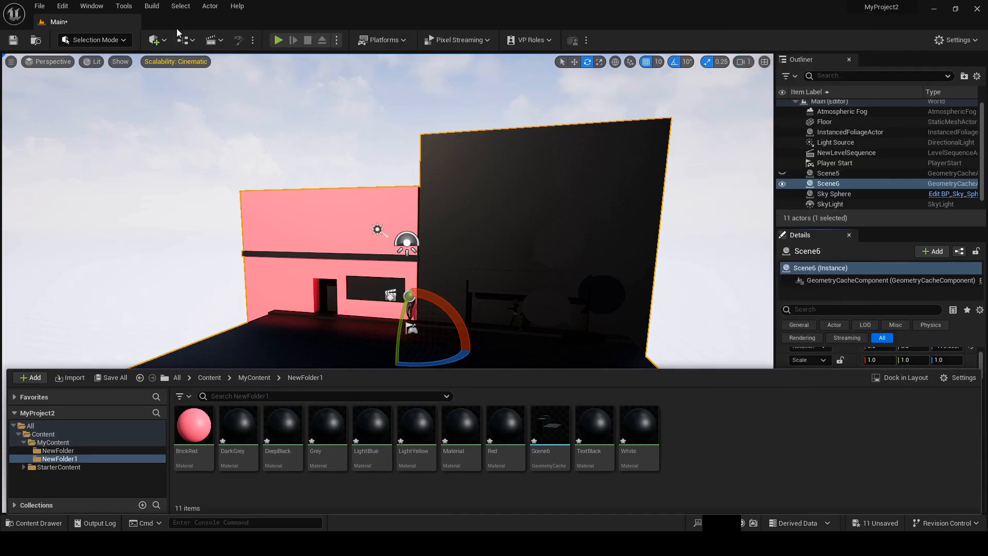
Step: Open the Sequencer window from the cinematics tools
click(91, 7)
mouse_move(126, 34)
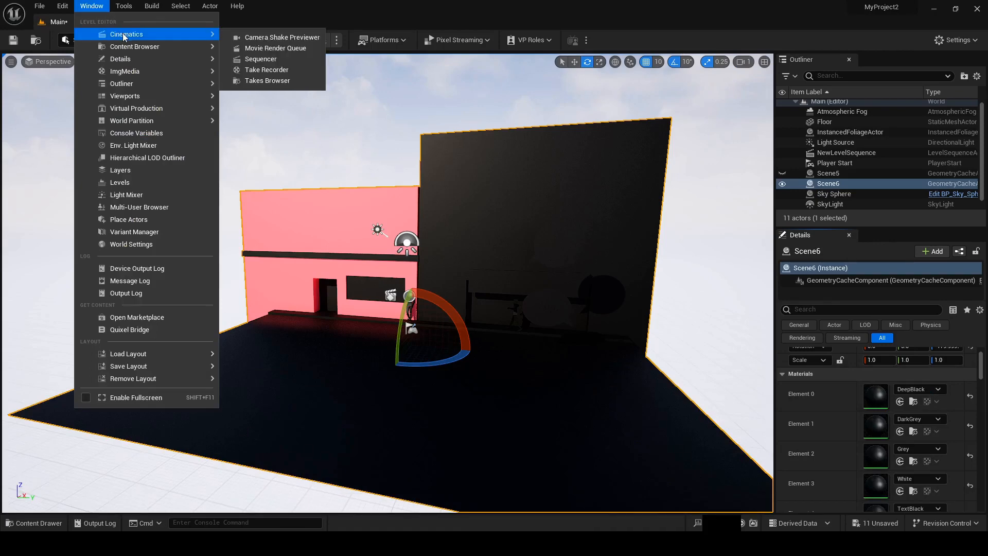
click(261, 59)
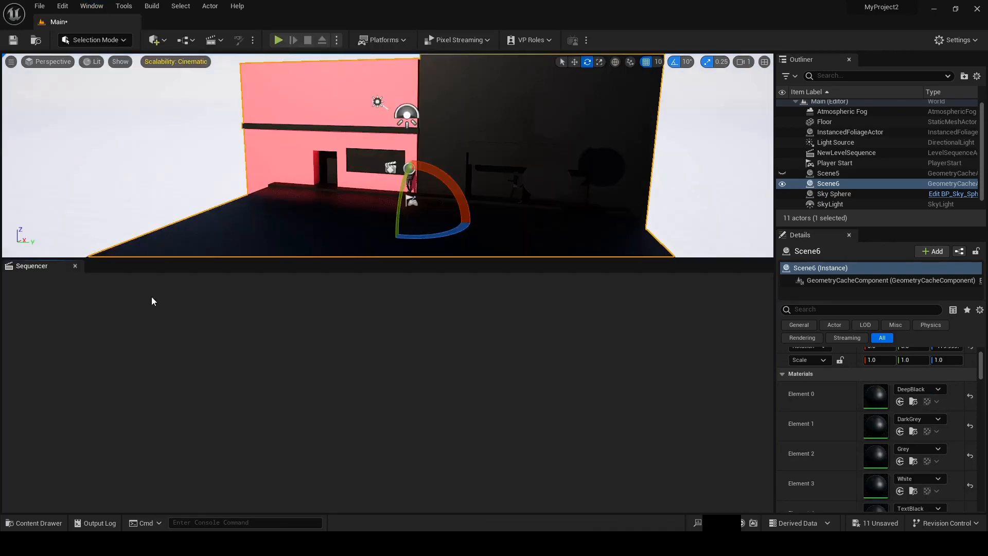
Step: Create a Level Sequence asset in NewFolder1, keeping its default name
click(54, 520)
right_click(733, 456)
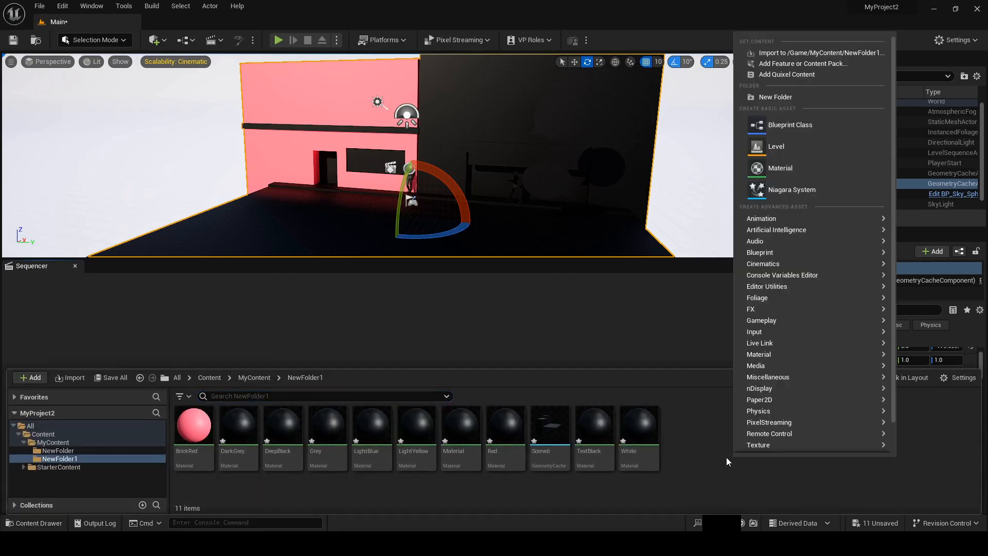
scroll(799, 439, down, 3)
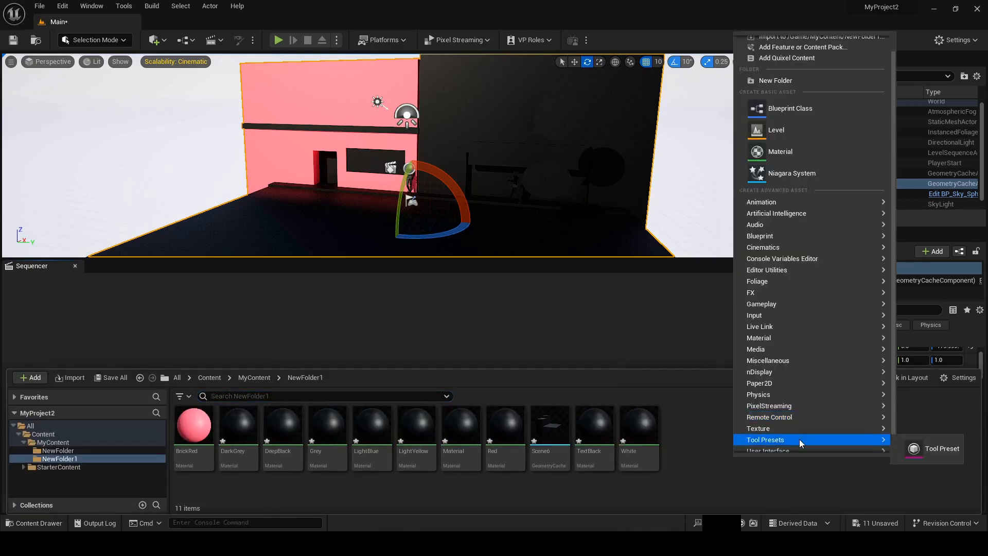
mouse_move(799, 439)
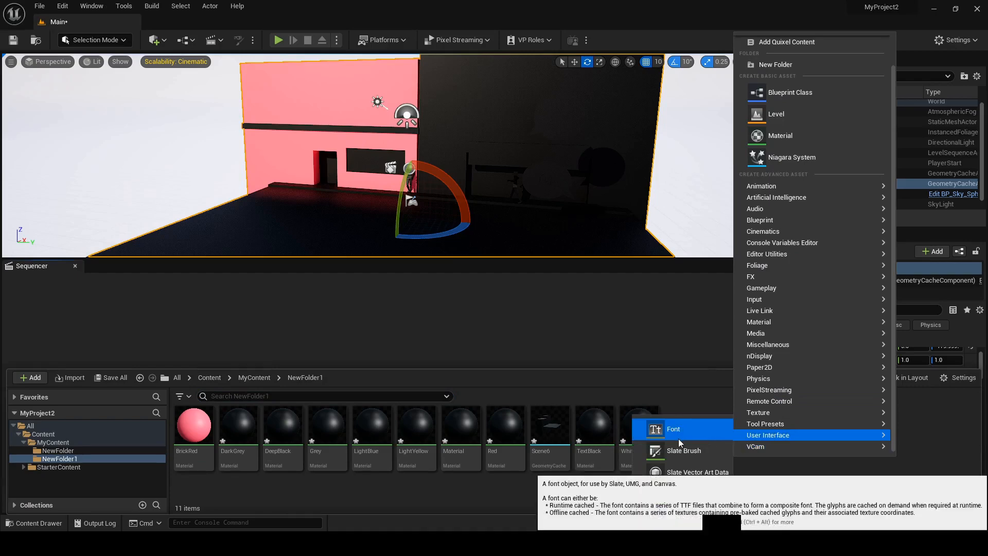
scroll(798, 252, up, 3)
mouse_move(800, 254)
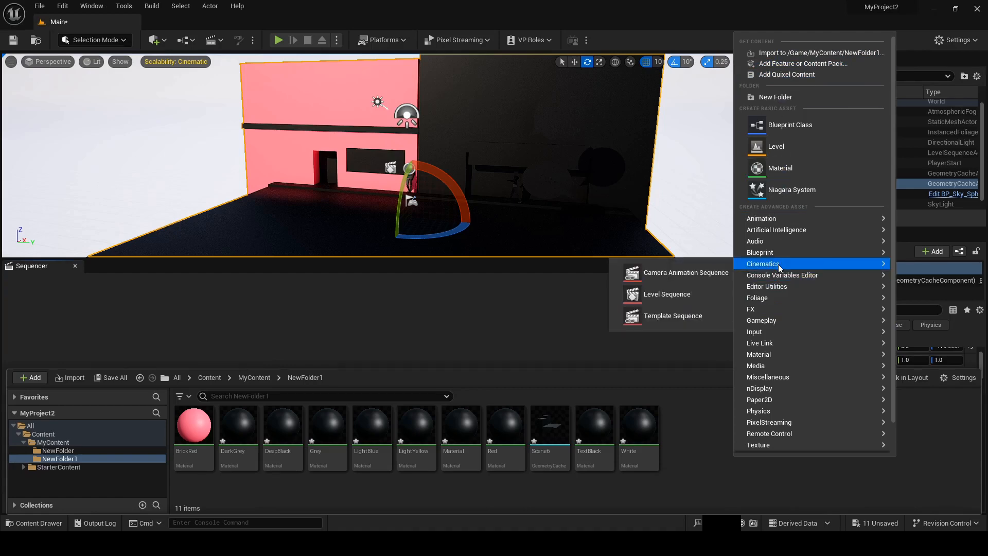
click(661, 295)
key(Return)
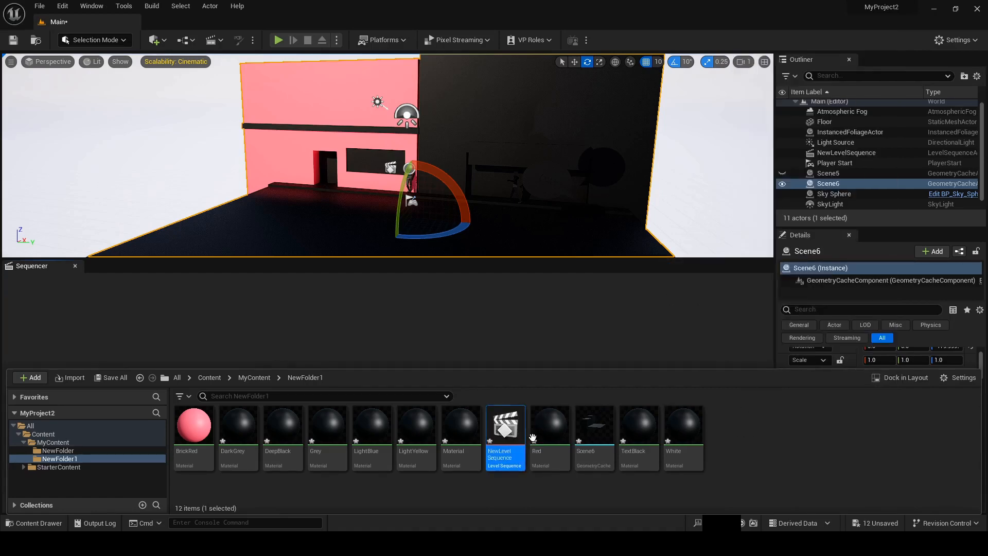
Step: Open the NewLevelSequence asset in Sequencer, enlarge the viewport slightly and add the Scene6 actor to the sequence
double_click(503, 453)
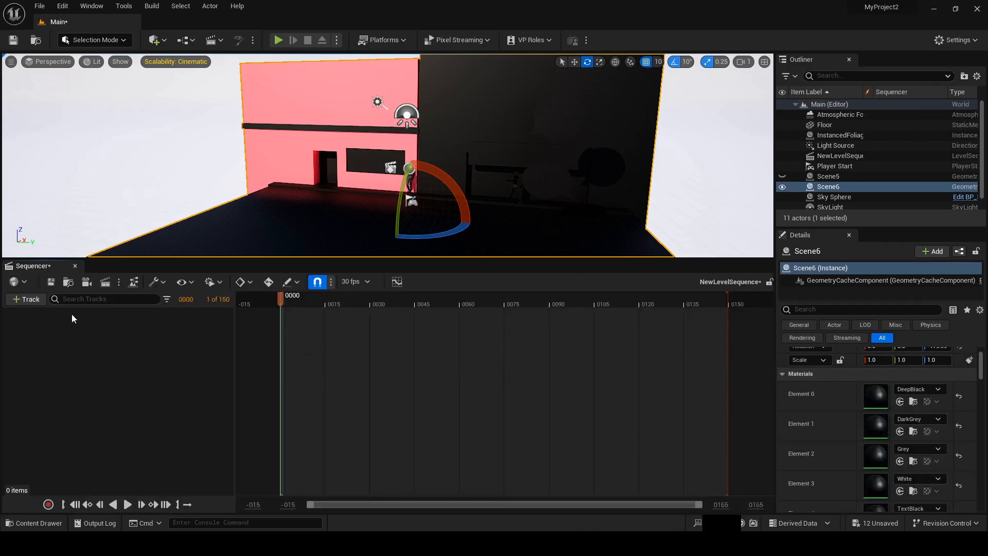
drag(112, 258, 110, 276)
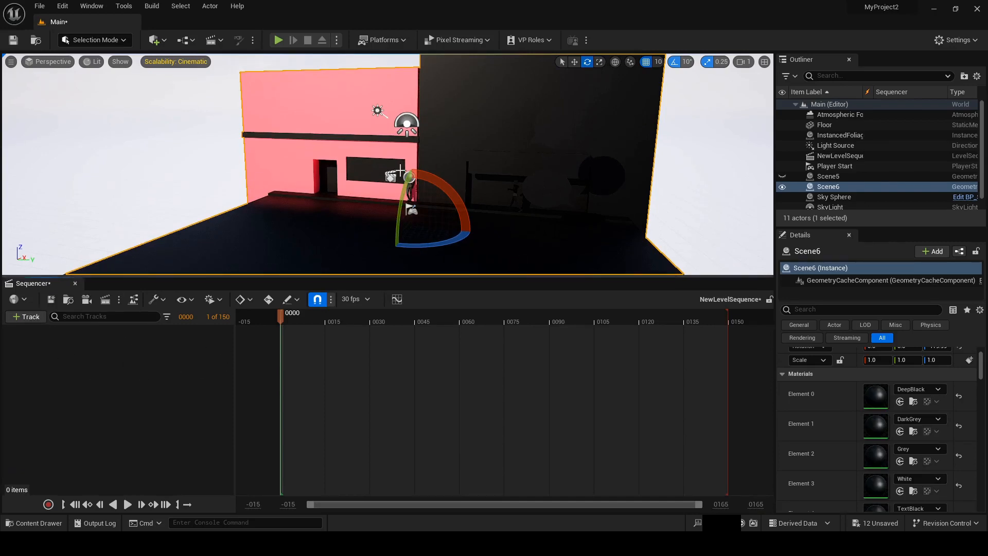
click(24, 316)
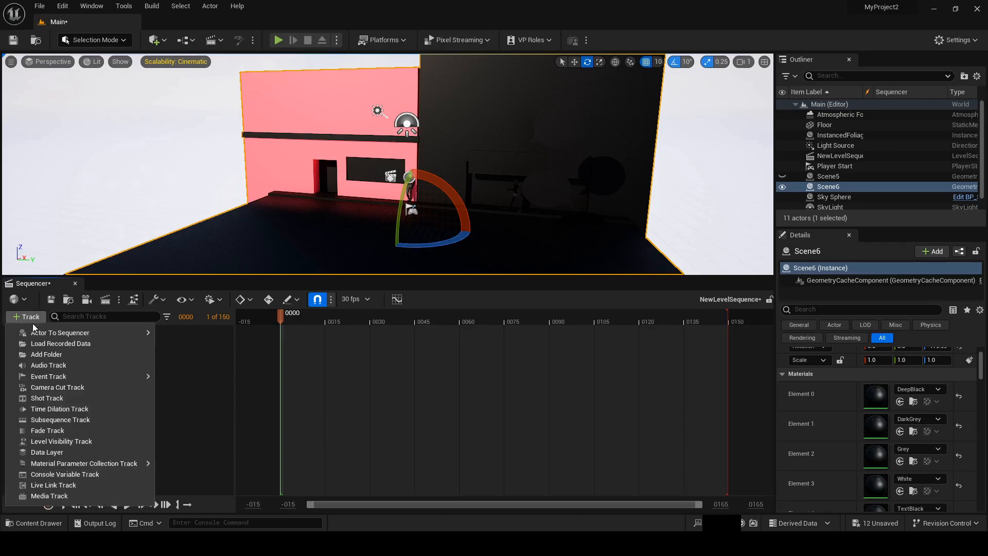
mouse_move(40, 334)
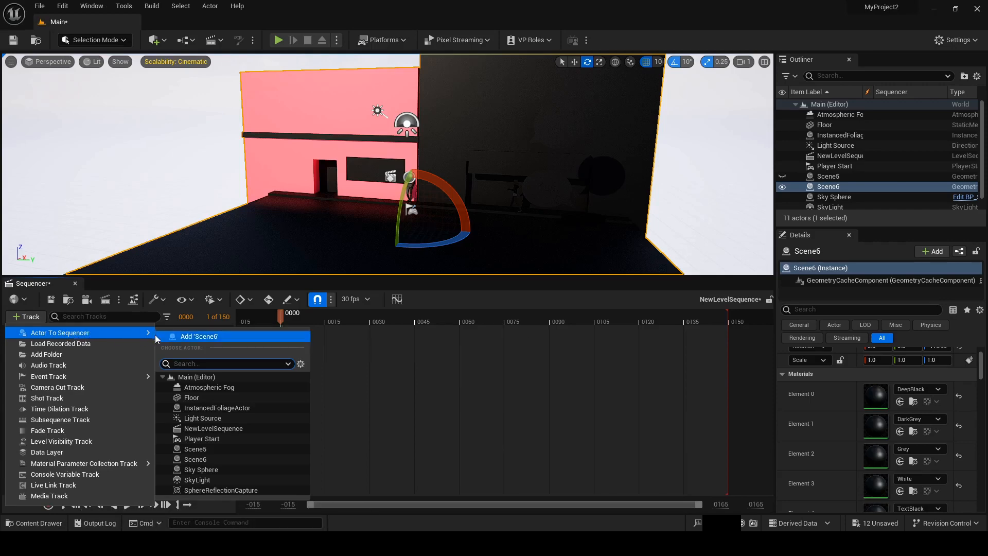
click(194, 459)
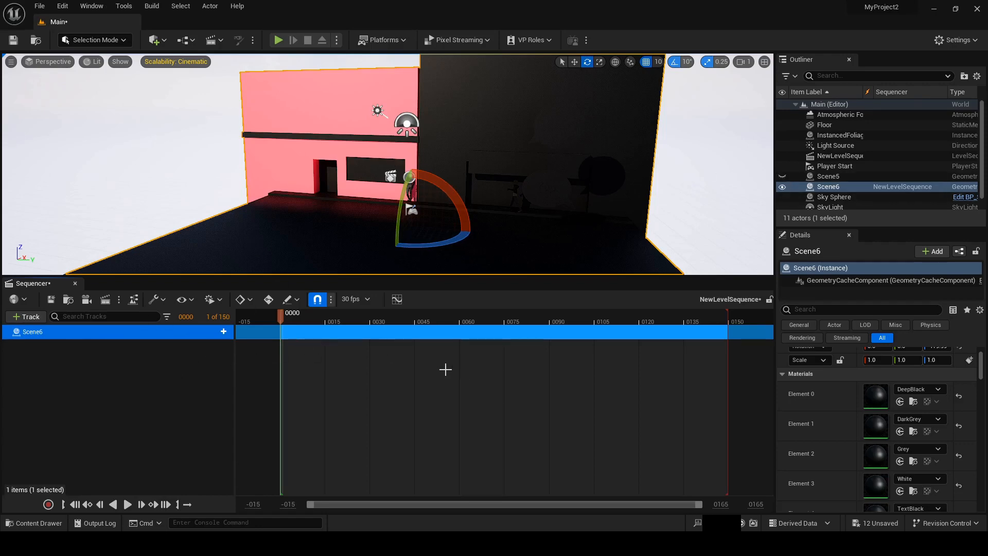
Step: Return the playhead to frame 0 and add a Geometry Cache track to Scene6
drag(279, 317, 380, 343)
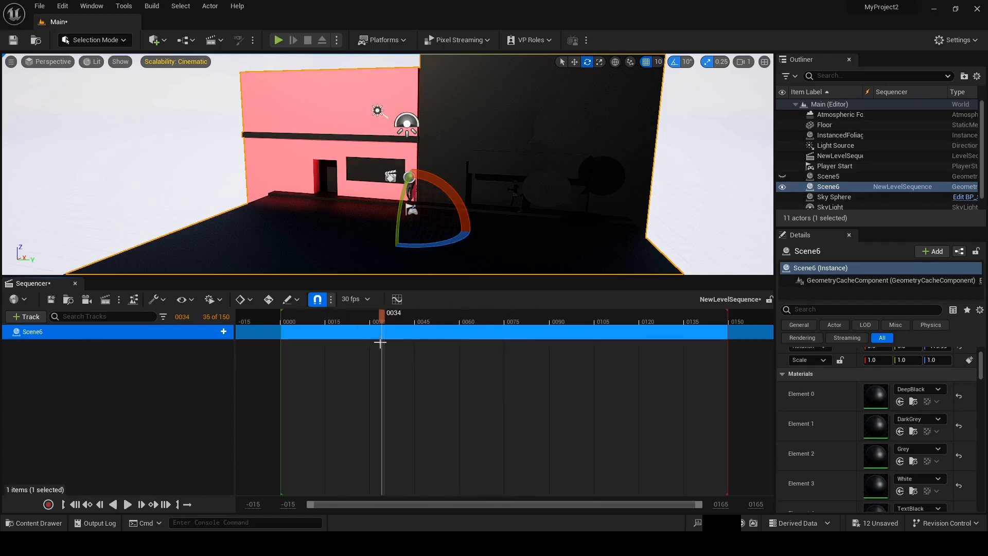
click(75, 506)
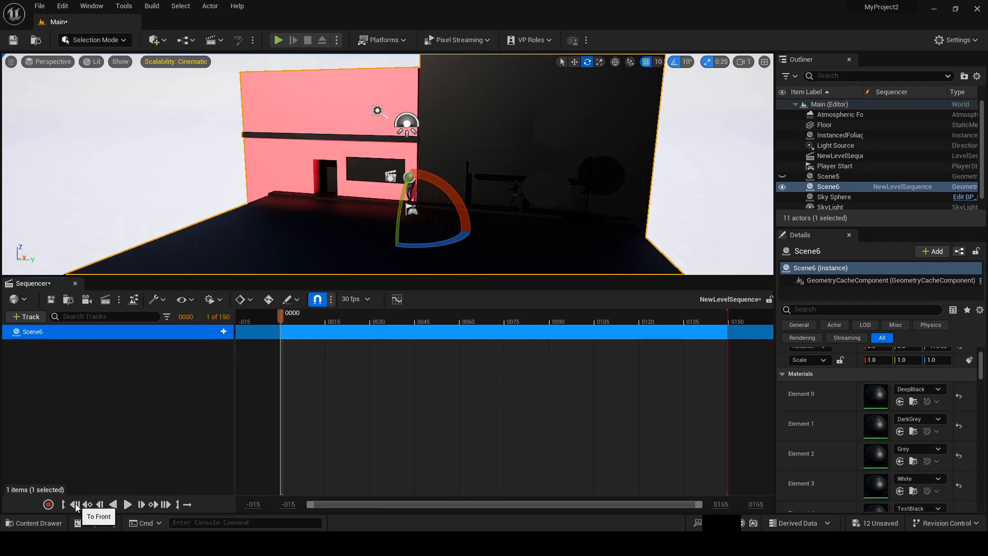
click(225, 333)
mouse_move(258, 360)
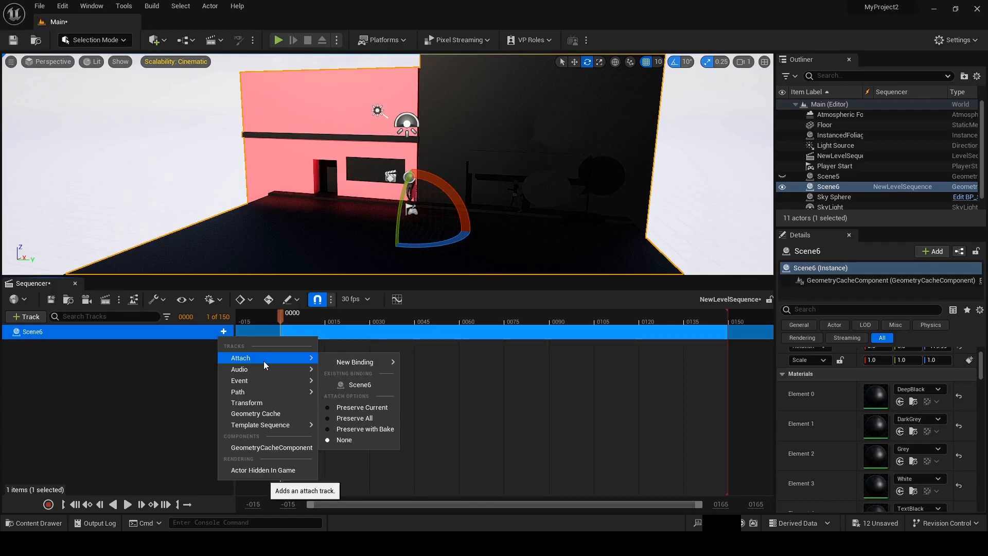
click(270, 415)
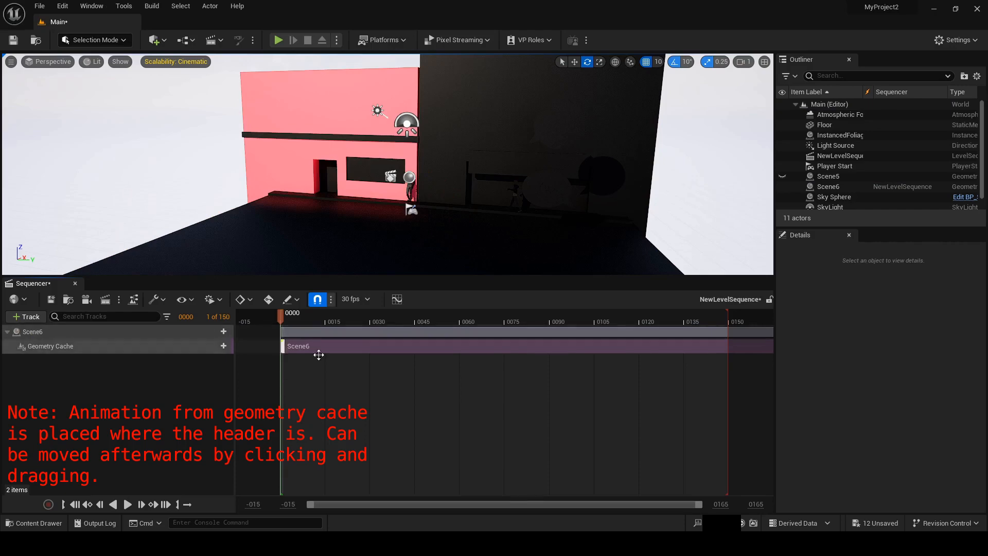
Step: Scrub the sequence to frame 84 and inspect the animated characters up close in an enlarged viewport
drag(283, 320, 462, 333)
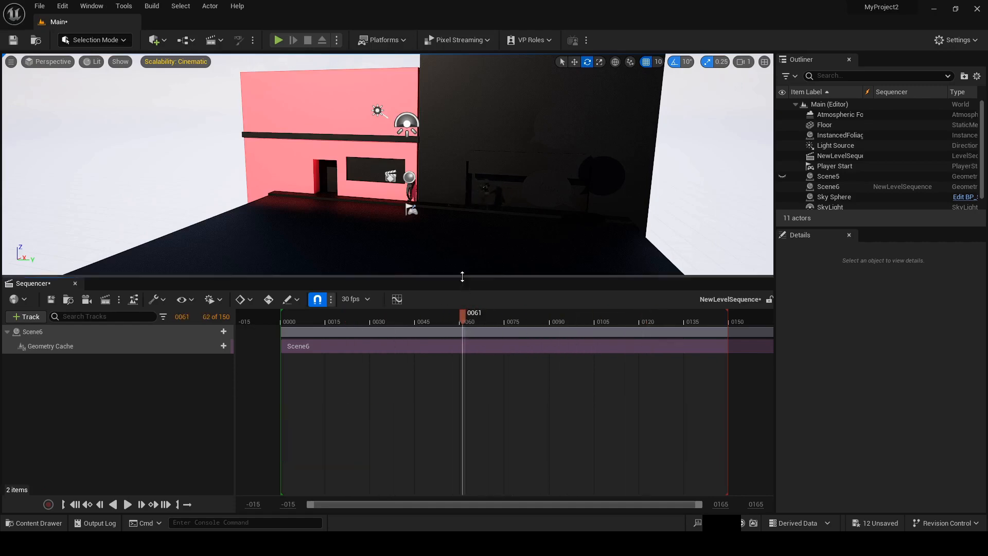
drag(462, 277, 449, 390)
scroll(452, 320, up, 9)
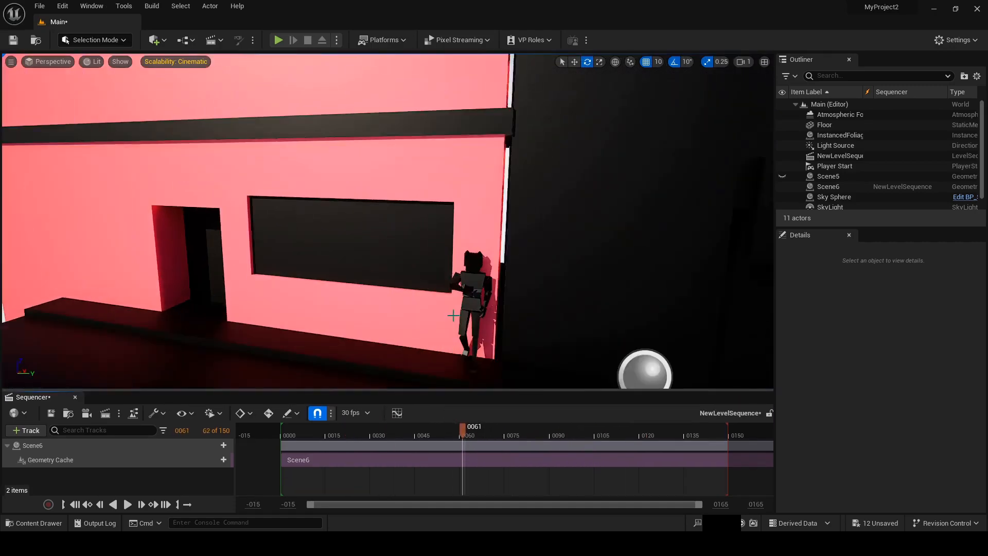
scroll(451, 313, down, 1)
alt+drag(365, 238, 447, 239)
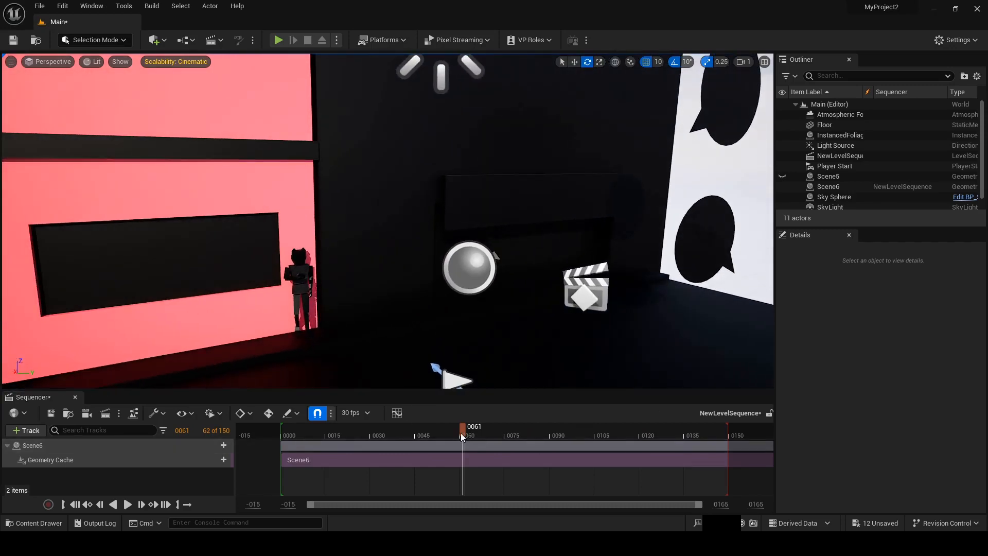
alt+drag(528, 207, 407, 210)
drag(472, 428, 532, 431)
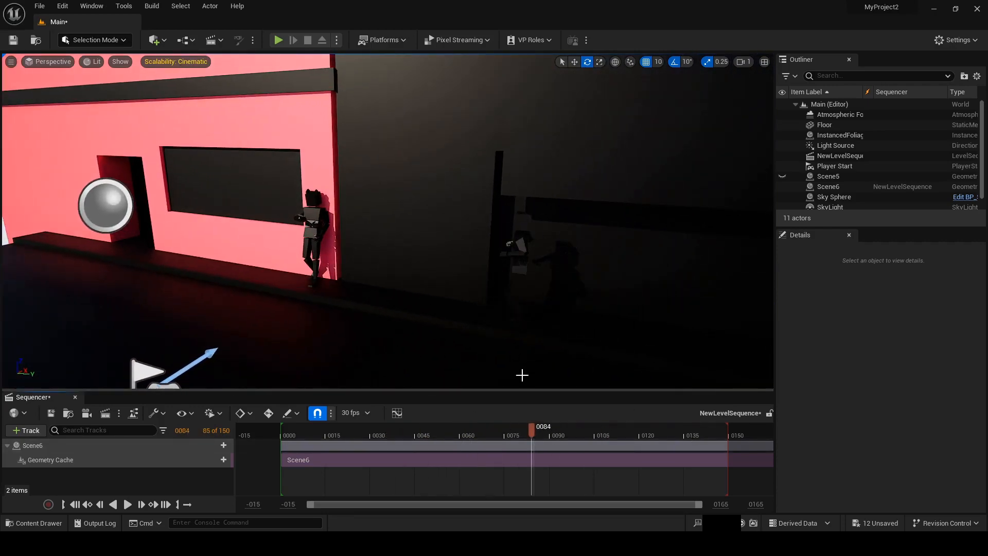
click(467, 385)
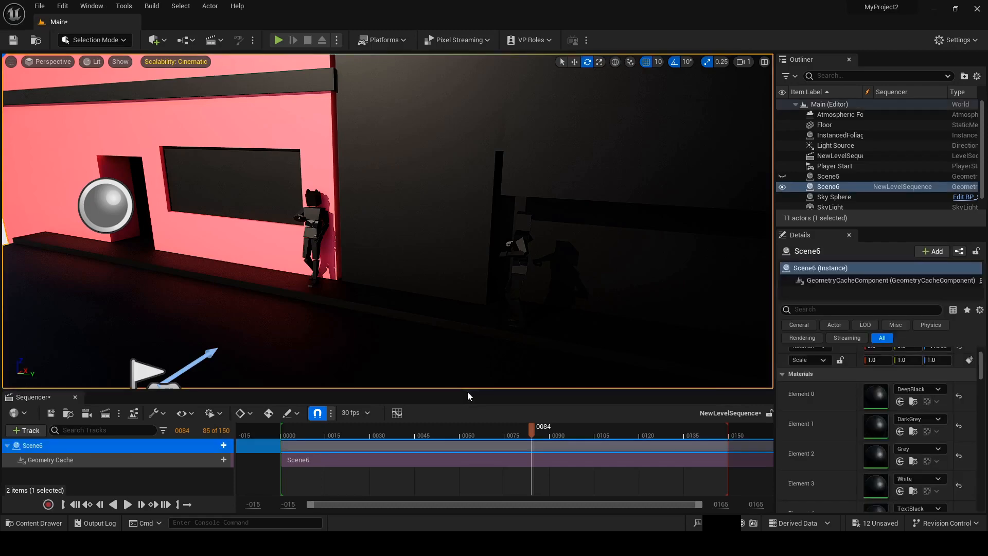
drag(468, 389, 478, 231)
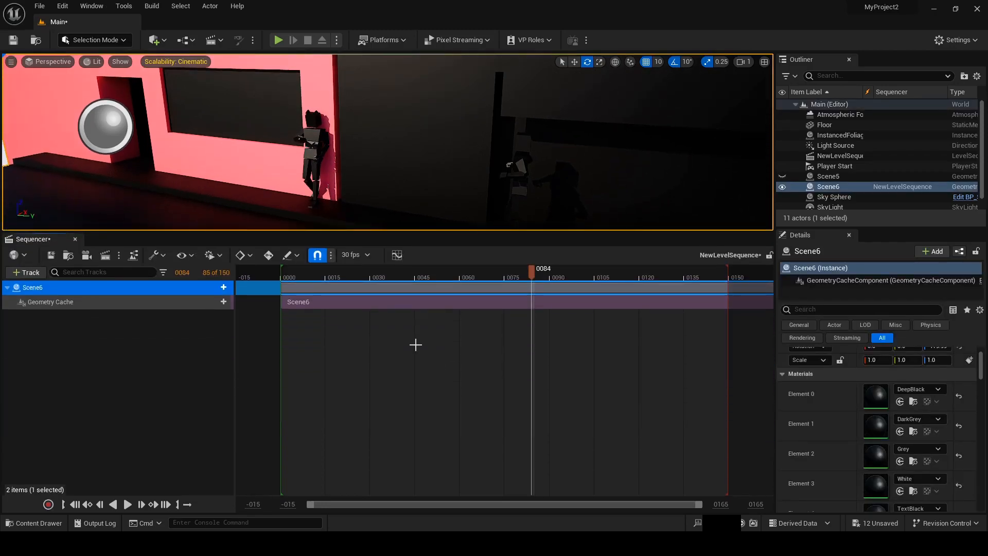
Step: Extend the sequence's playback end to about frame 205 and scrub through the longer range
ctrl+scroll(415, 344, down, 5)
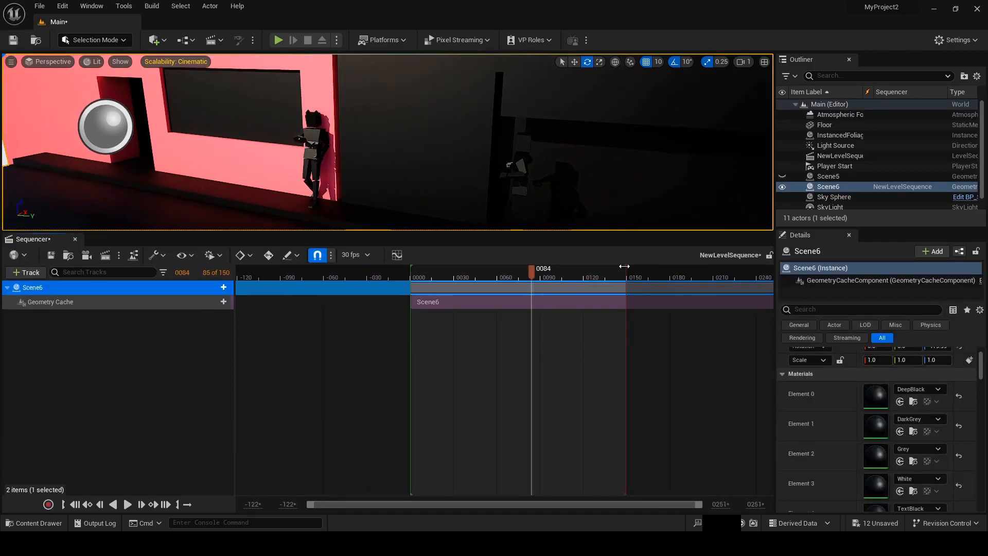
drag(625, 284, 704, 284)
click(525, 352)
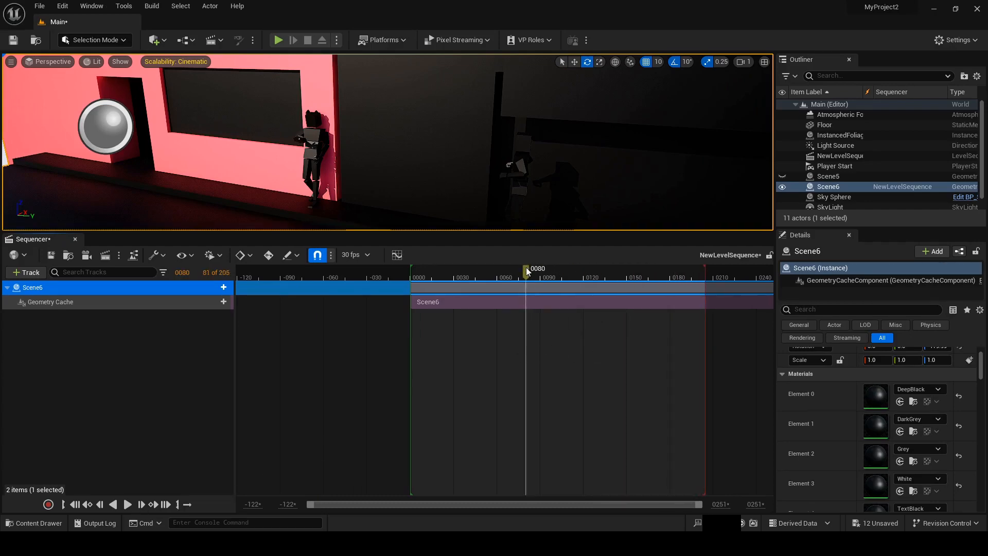
drag(525, 267, 588, 296)
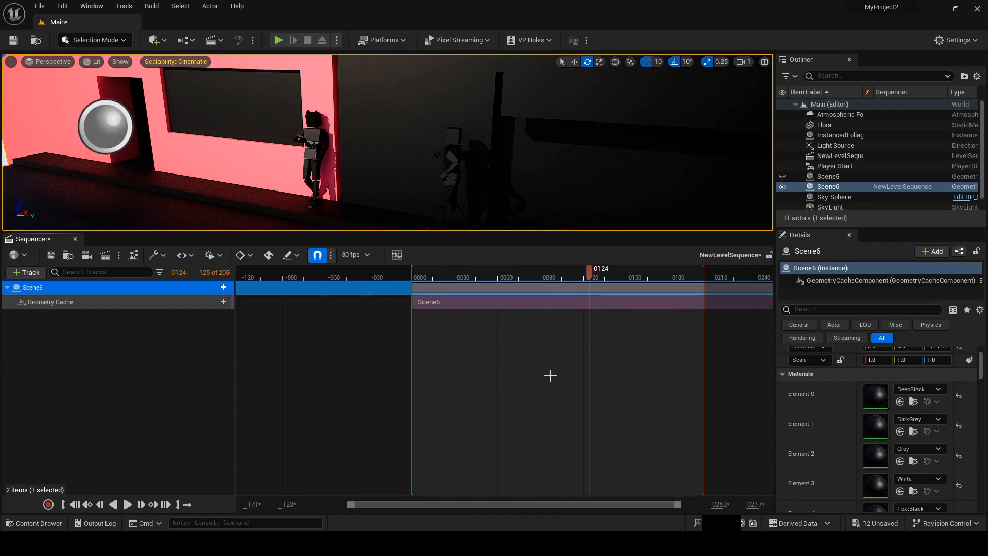
ctrl+scroll(550, 376, down, 3)
drag(589, 268, 659, 271)
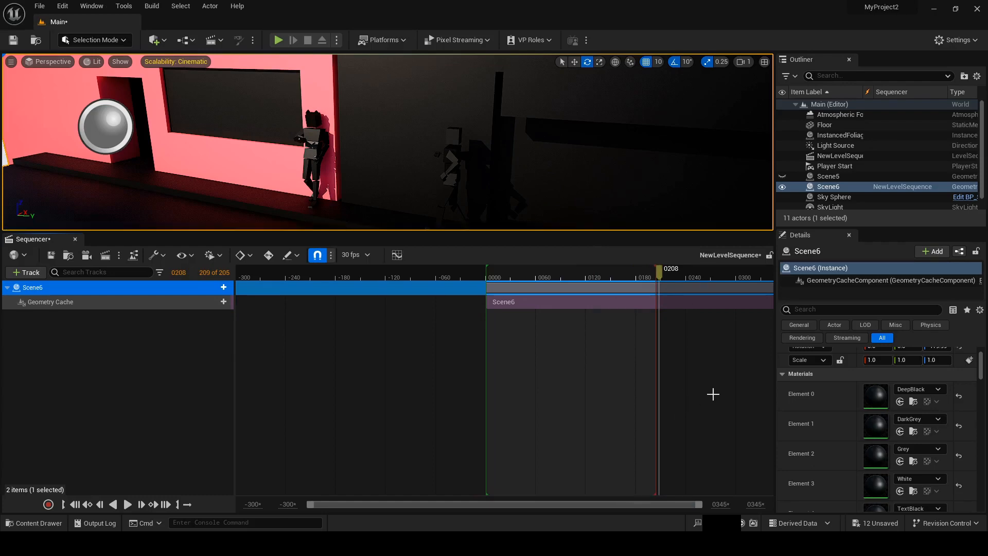
Step: Place the playhead at frame 849, at the end of the Scene6 geometry cache section, and set the playback end there
right_drag(712, 393, 315, 399)
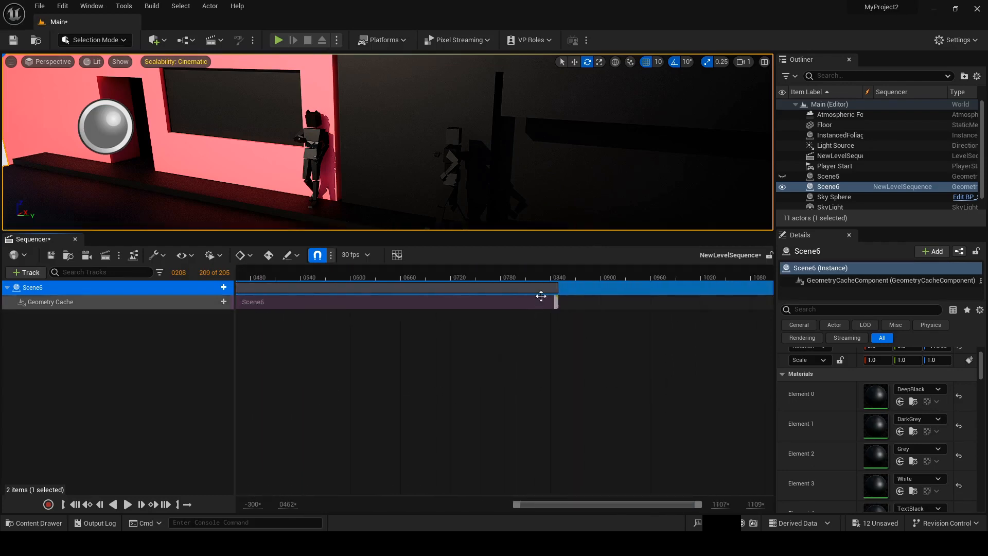
click(558, 277)
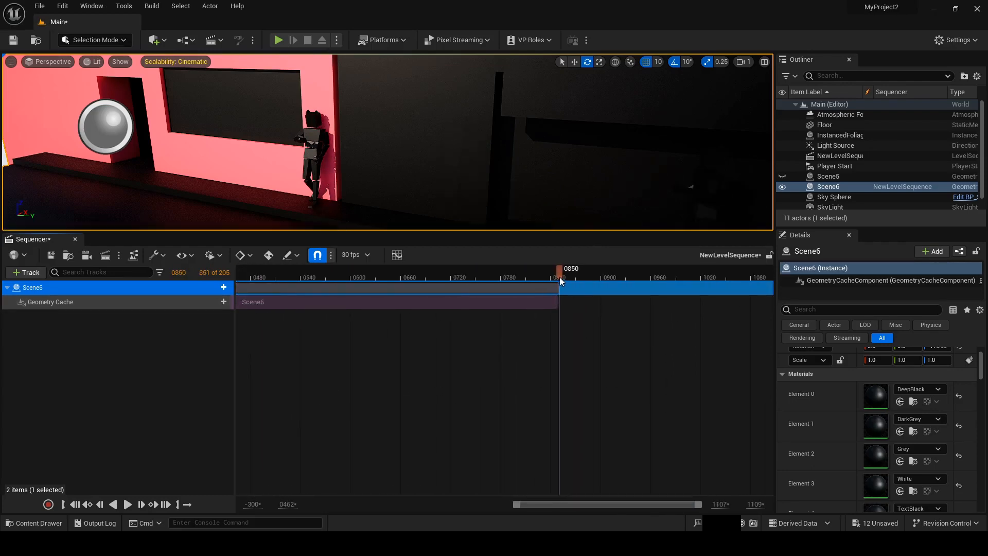
key(Left)
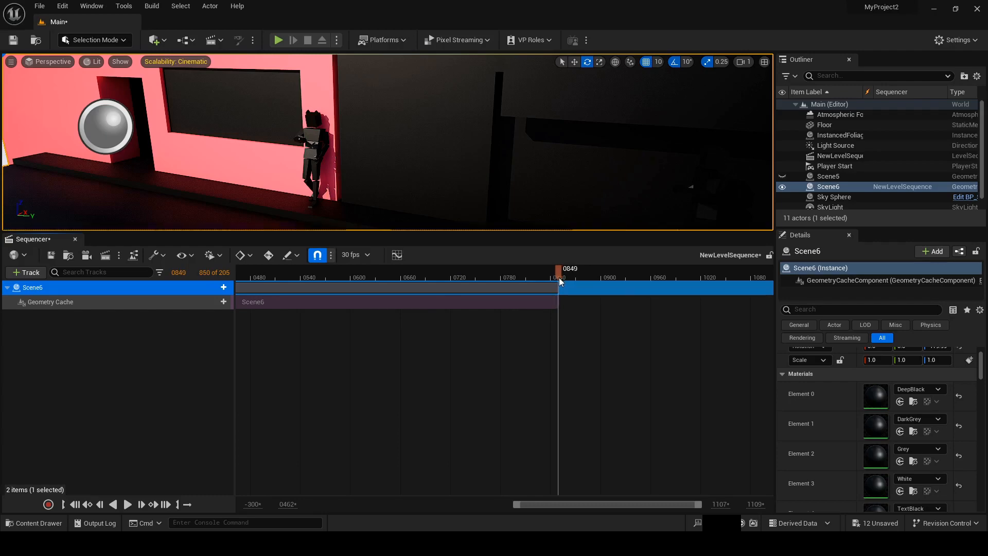
click(177, 506)
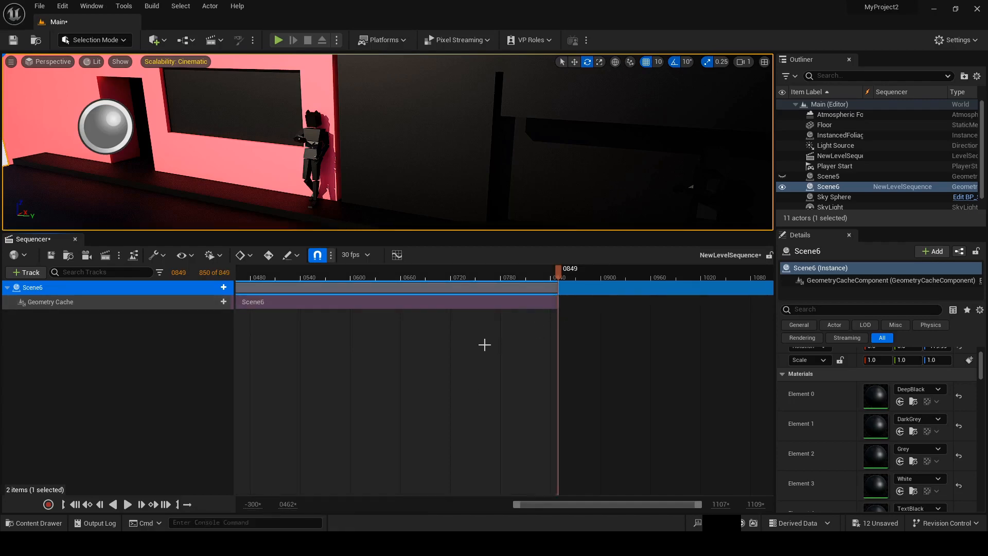
Step: Scrub the sequence from frame 0 to frame 430 and examine the characters and speech bubbles in the viewport
click(75, 505)
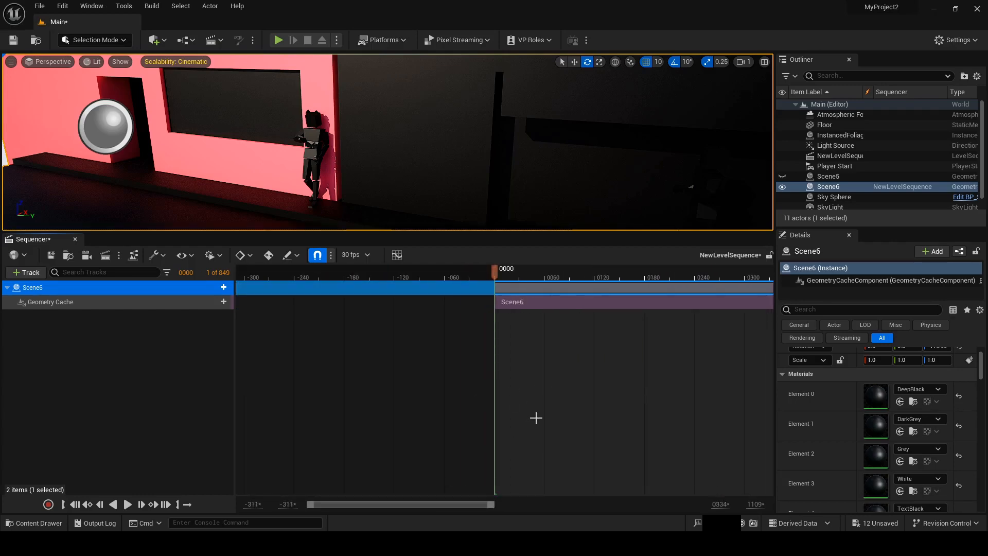
ctrl+scroll(536, 415, down, 5)
right_drag(595, 392, 464, 385)
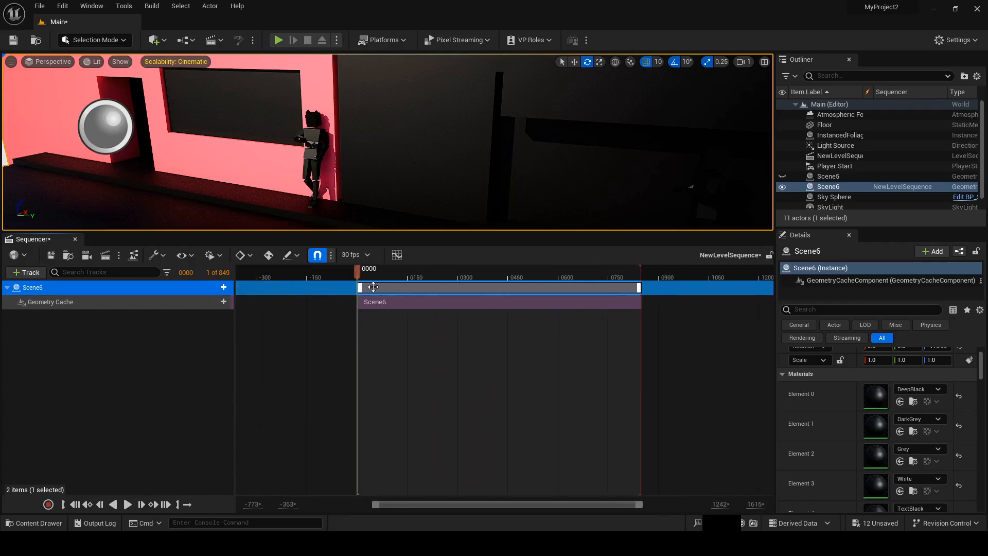
drag(359, 274, 437, 279)
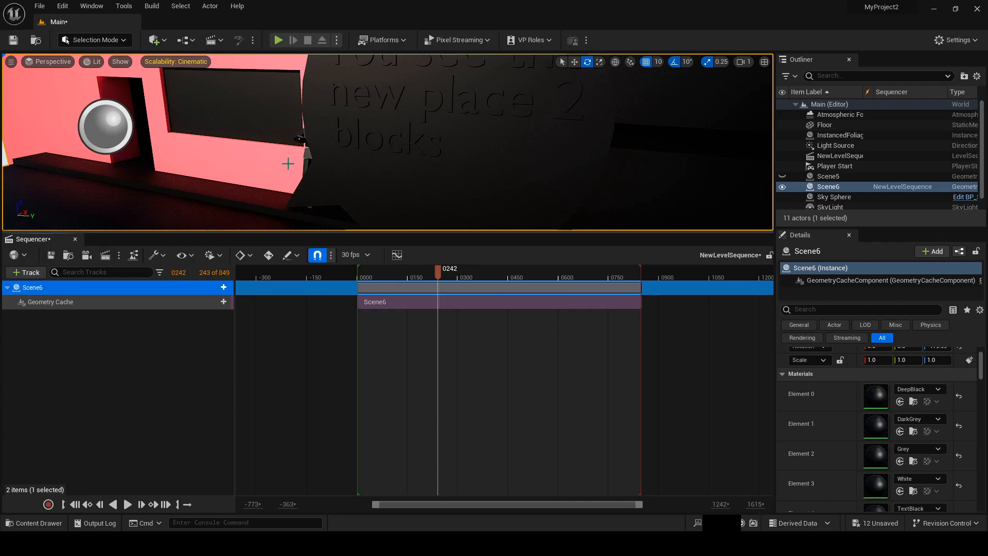
scroll(289, 161, down, 6)
drag(432, 269, 456, 279)
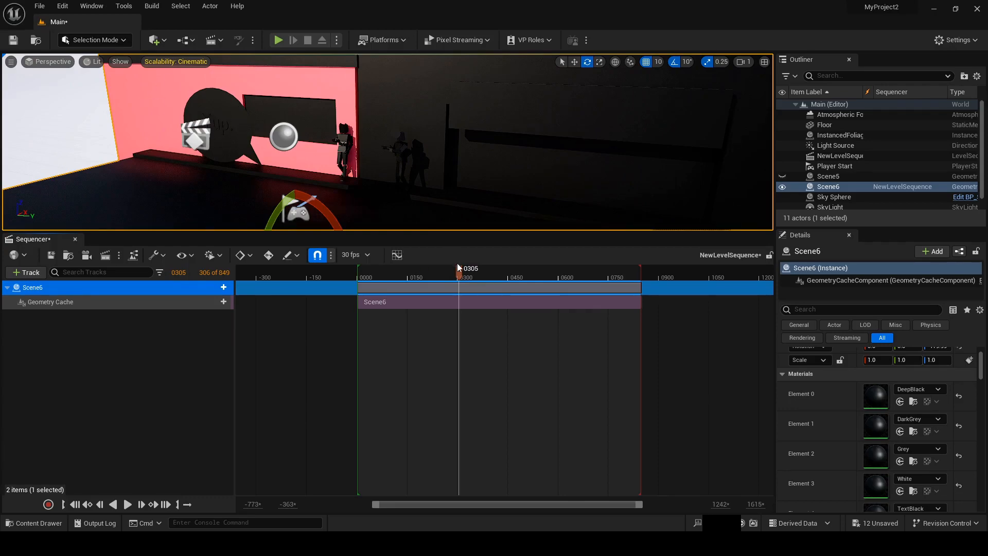
drag(459, 267, 495, 277)
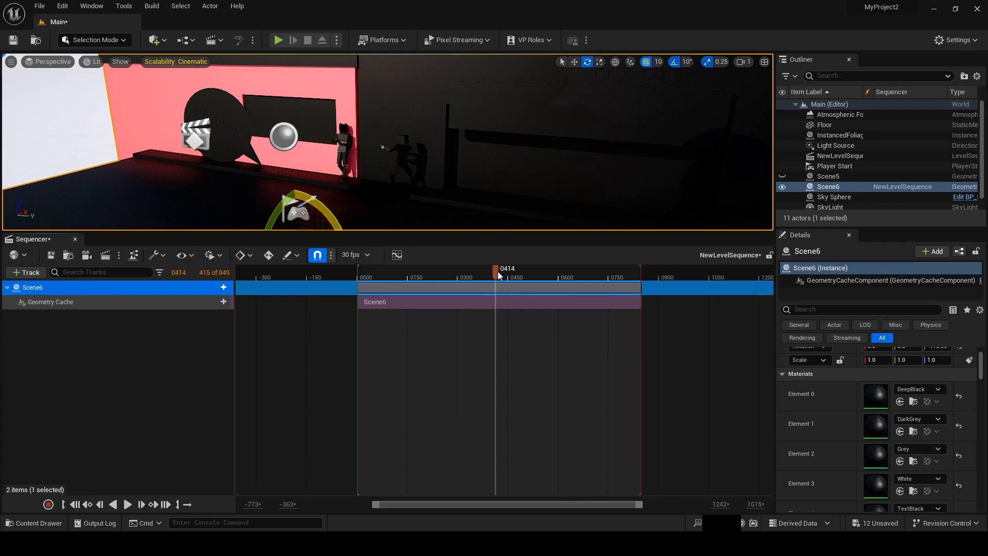
drag(494, 275, 501, 274)
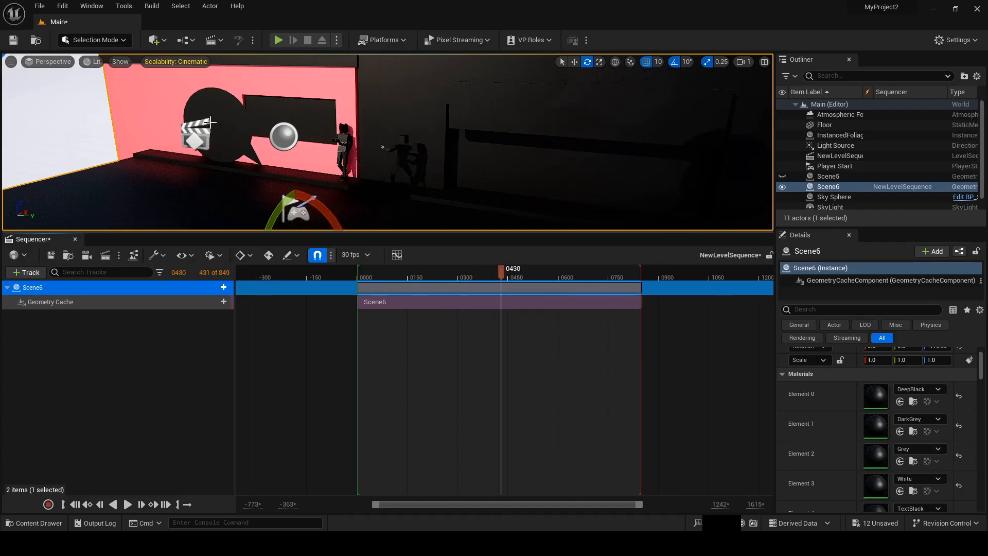
right_drag(287, 109, 262, 98)
key(w)
key(a)
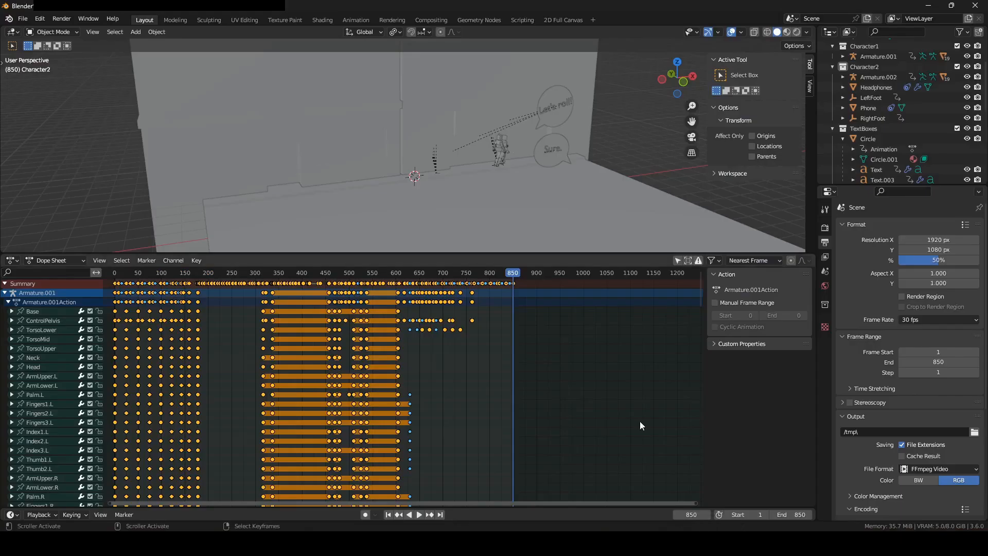
Step: In Blender, select the "Sure." text object in the lower speech bubble and inspect its Typewriter.001 geometry nodes modifier
click(552, 153)
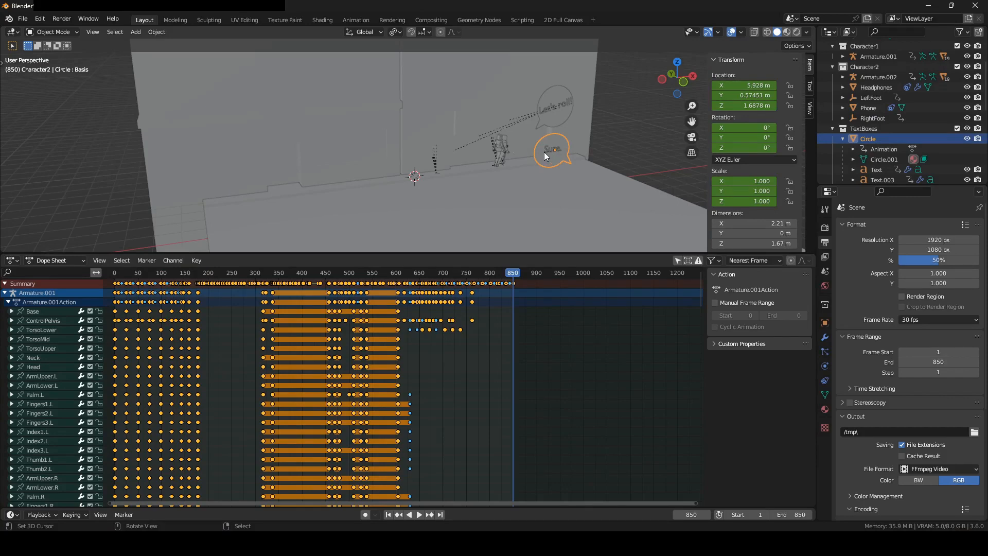
scroll(551, 152, up, 4)
middle_drag(613, 154, 539, 169)
right_click(579, 195)
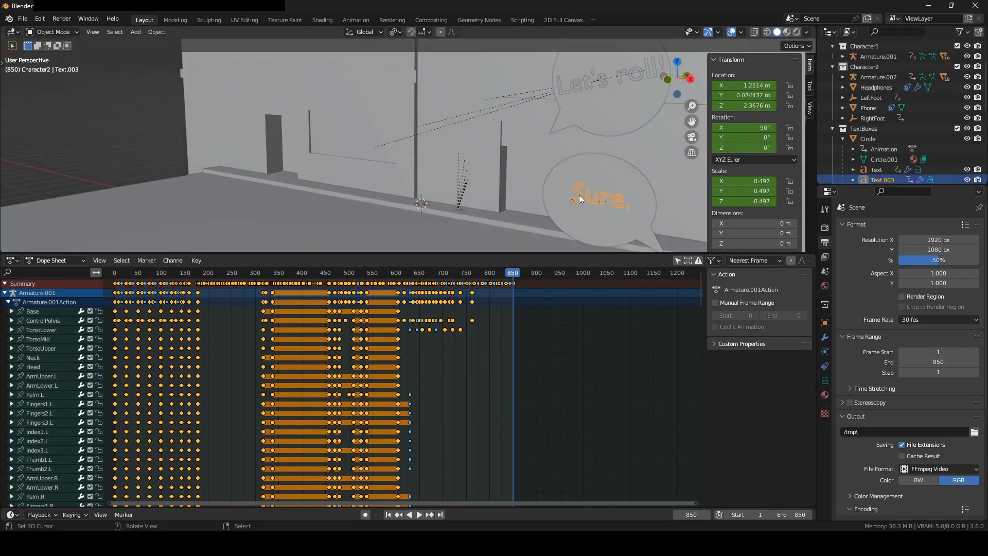
click(825, 339)
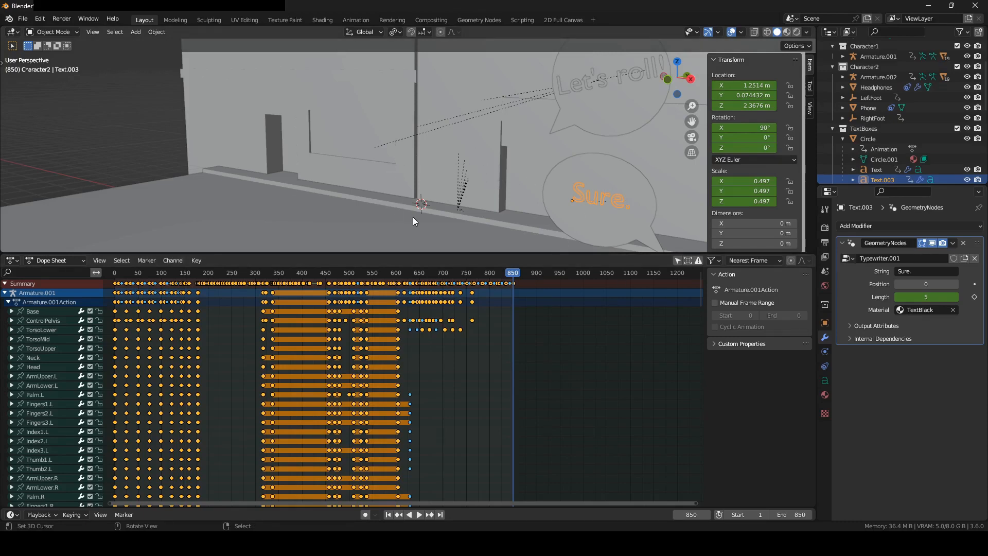
Step: Look up the object conversion options for the selected "Sure." text, including conversion to a mesh
key(F3)
text(convert)
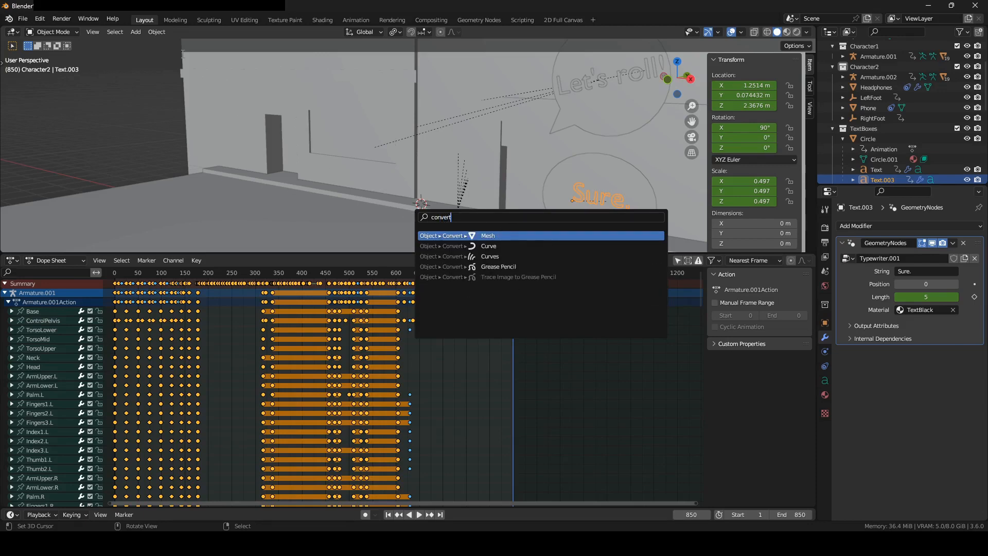
click(157, 31)
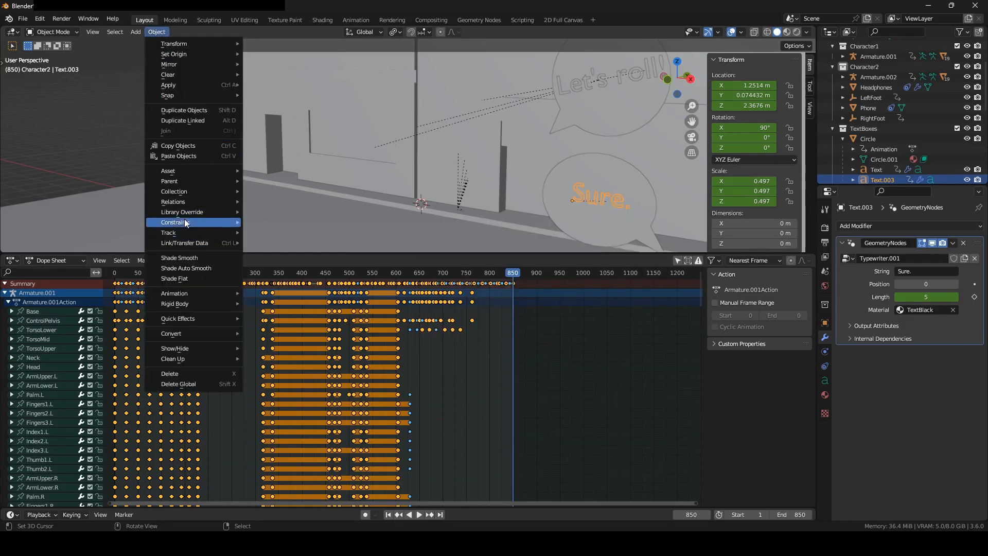
mouse_move(186, 222)
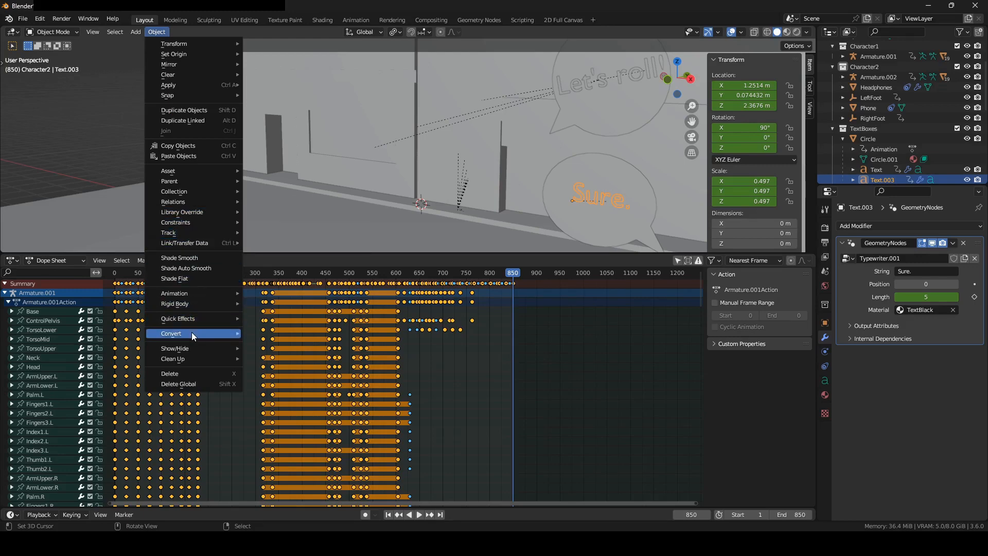
mouse_move(192, 332)
middle_drag(512, 206, 476, 114)
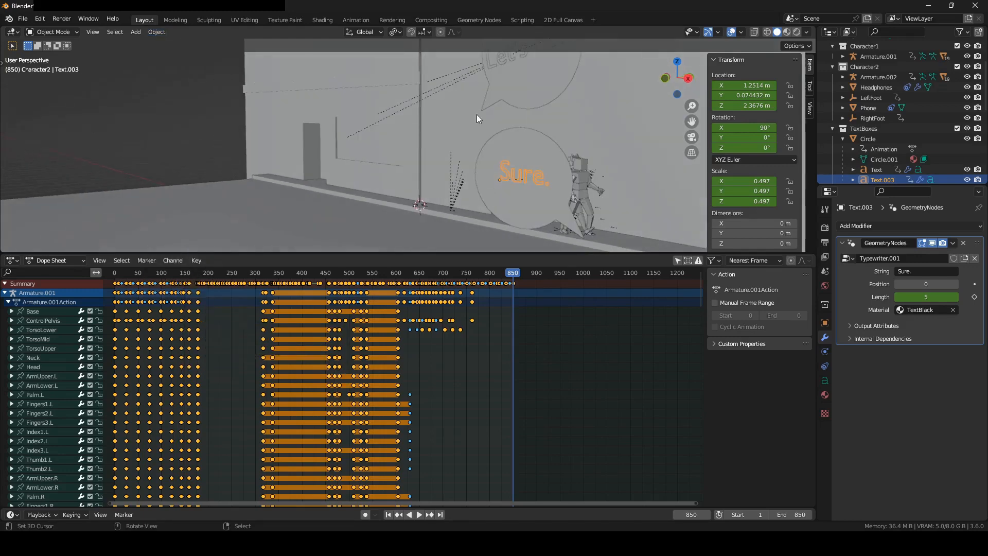
Step: Switch to Unreal Engine, scrub the sequence to frame 580 and back to frame 416, and examine the speech bubble text up close
click(928, 5)
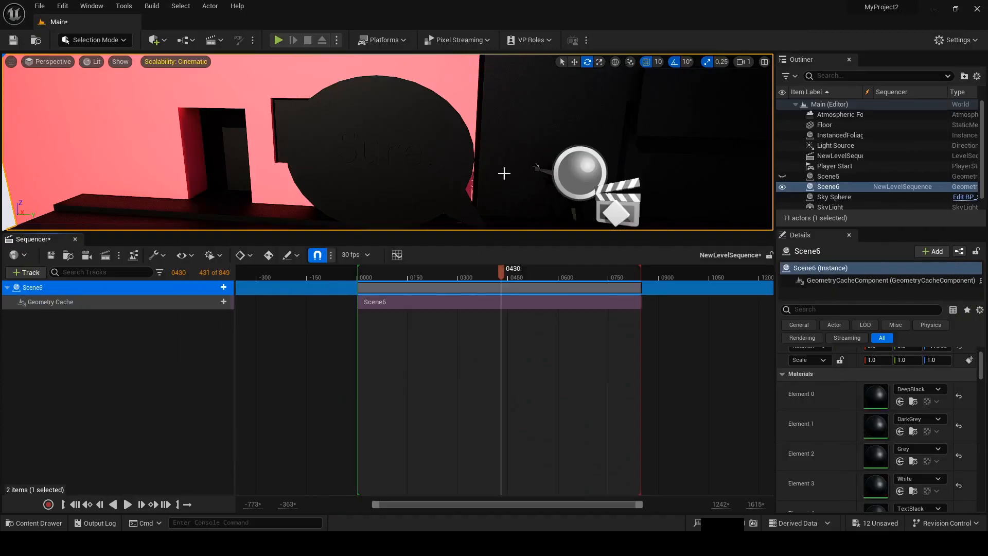
drag(511, 280, 551, 273)
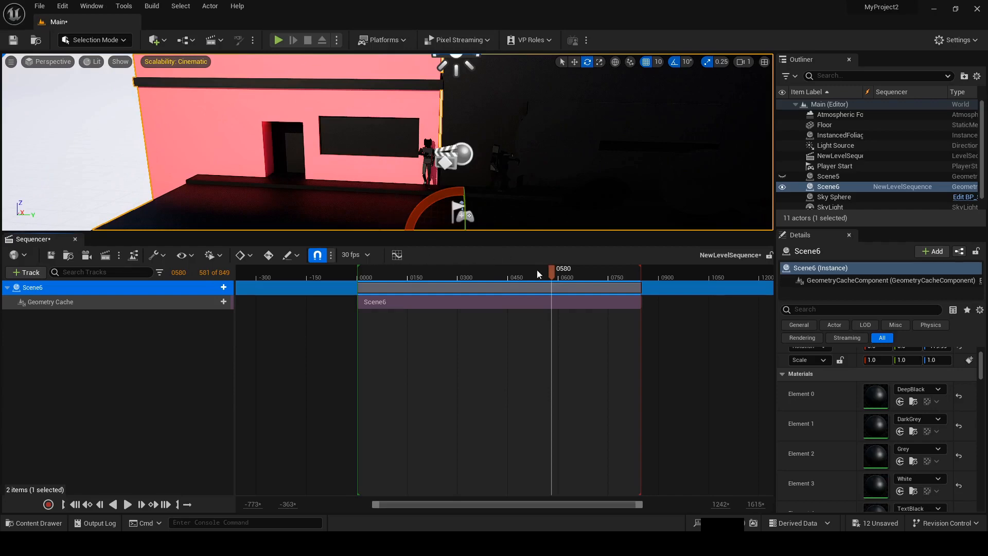
mouse_move(515, 275)
mouse_down()
mouse_move(385, 278)
mouse_move(514, 280)
mouse_move(497, 281)
mouse_up()
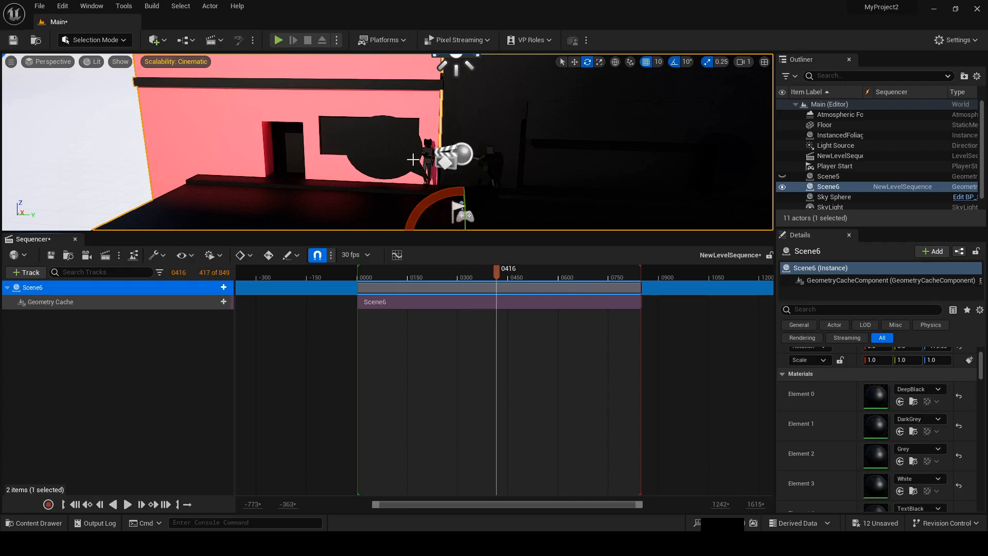
scroll(355, 147, up, 5)
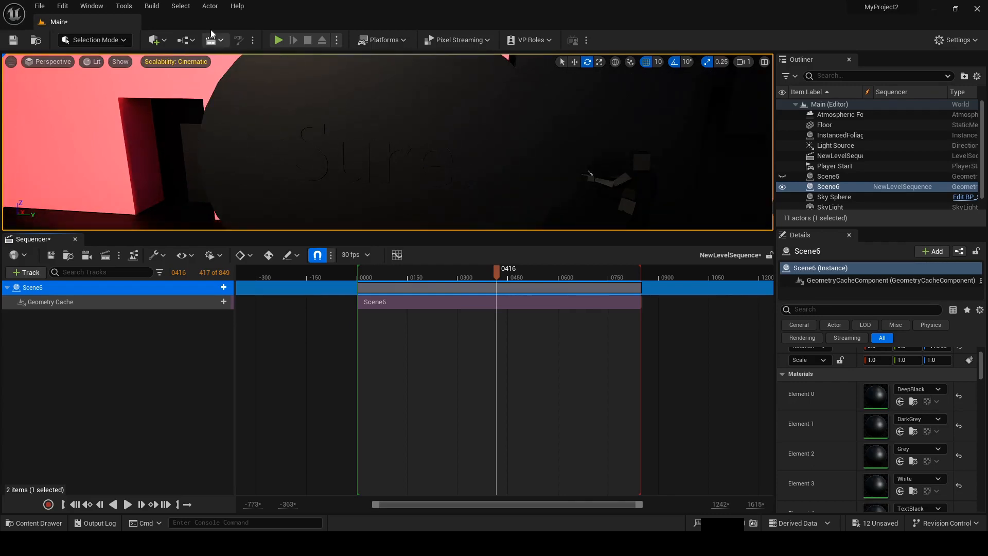
scroll(279, 126, down, 5)
Step: Open the Movie Render Queue and add a render job for the second NewLevelSequence in the asset list
click(102, 7)
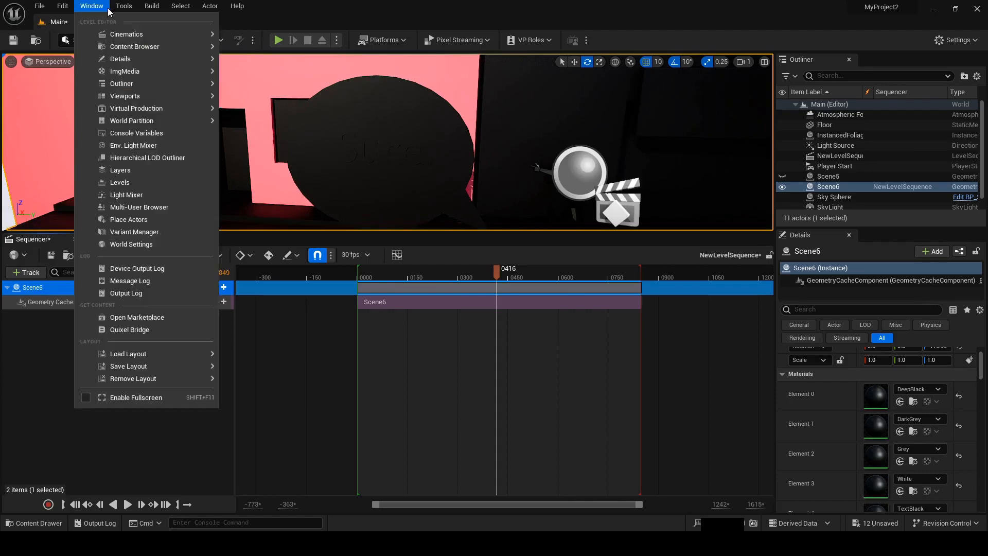
mouse_move(91, 8)
mouse_move(144, 35)
click(254, 47)
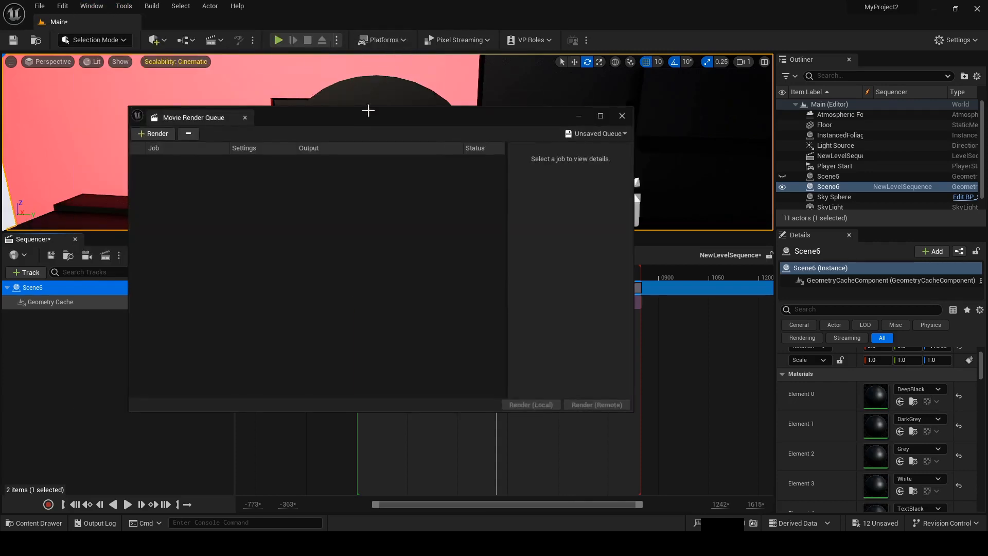
mouse_move(392, 118)
mouse_down()
mouse_move(403, 141)
mouse_move(462, 142)
mouse_move(411, 124)
mouse_up()
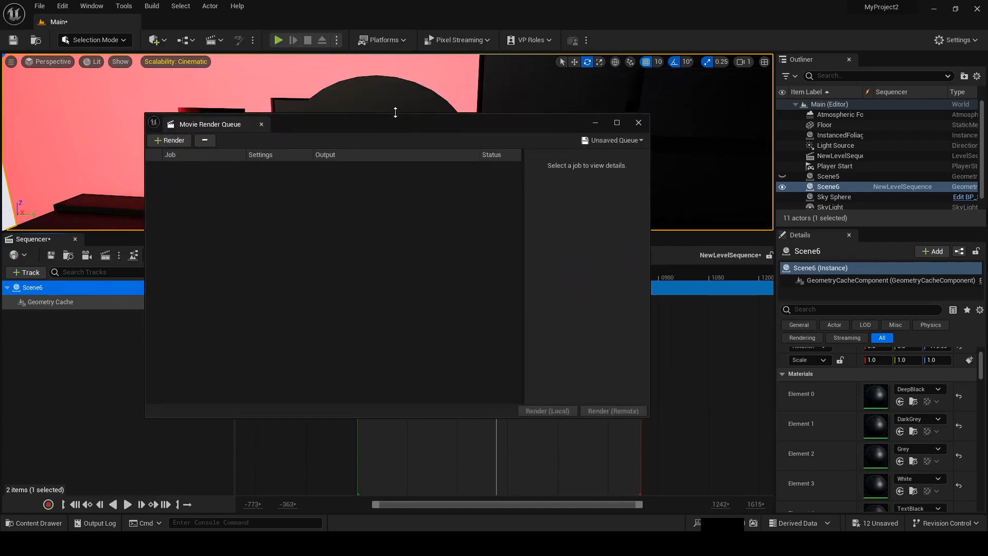
click(182, 145)
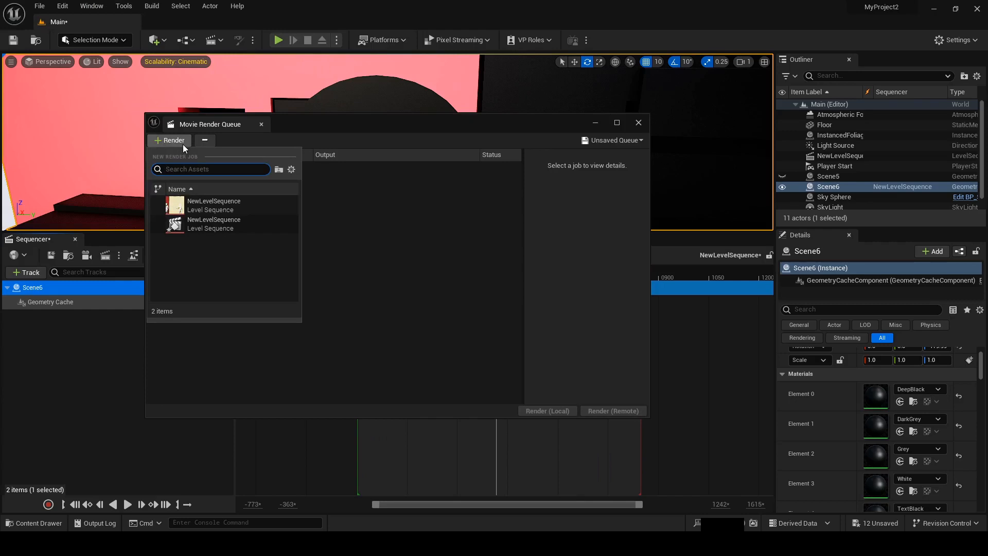
click(211, 224)
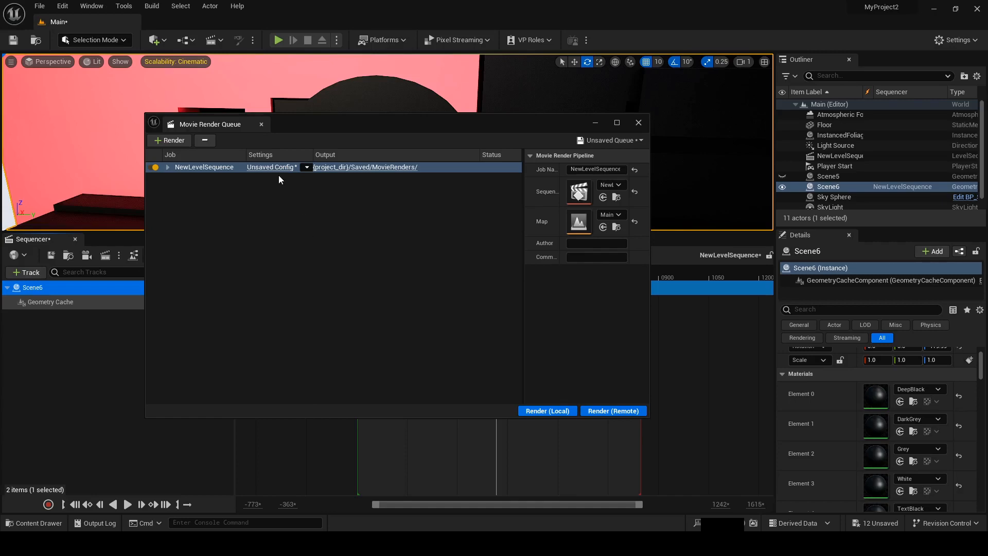
drag(296, 124, 273, 147)
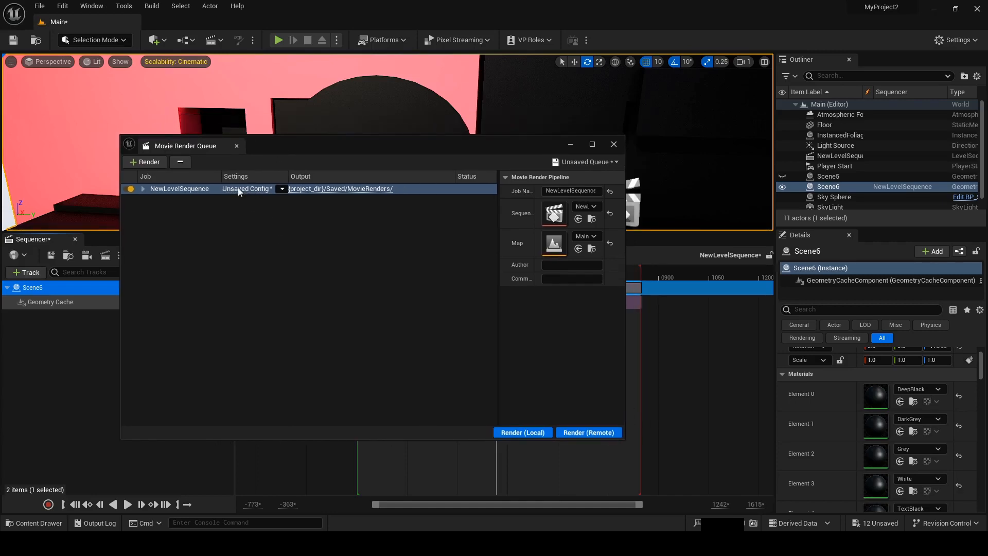
Step: Open the render job's unsaved configuration and examine its Output settings, from the output directory through frames and versioning
click(238, 189)
drag(422, 120, 317, 120)
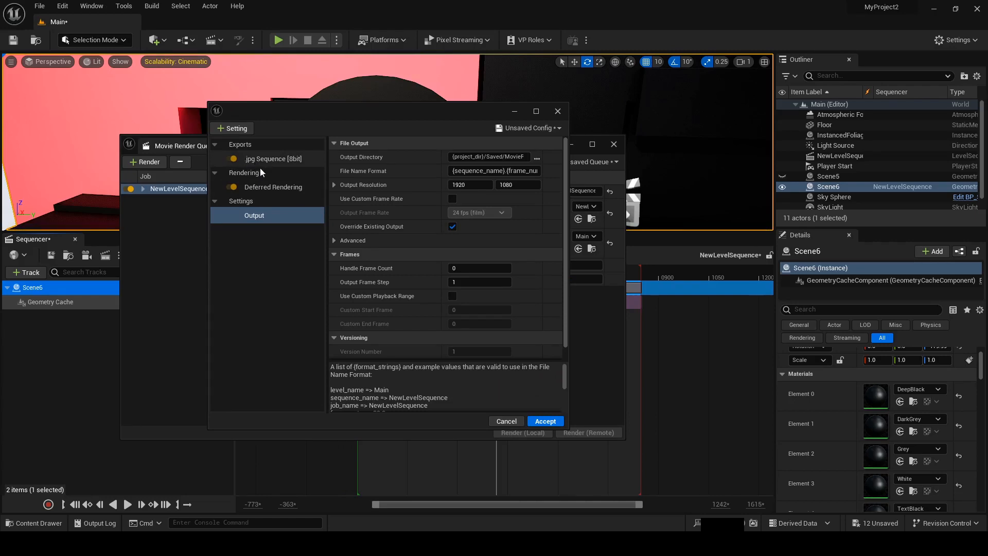
click(279, 187)
click(282, 216)
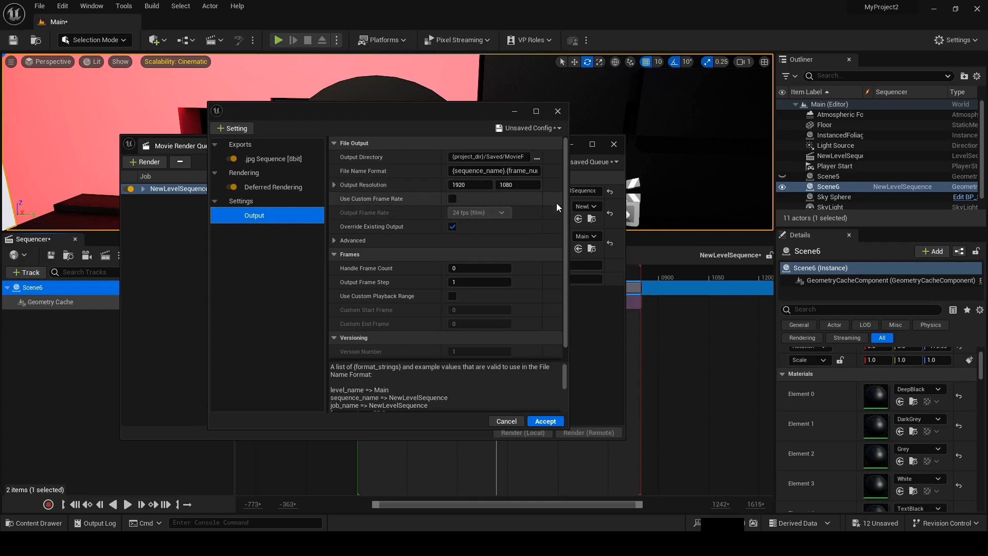
scroll(566, 200, down, 1)
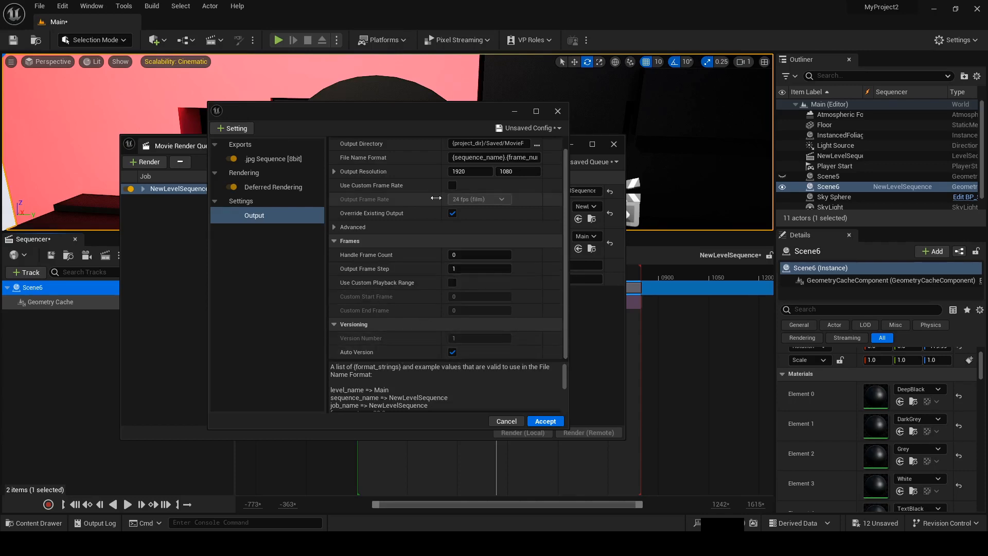
scroll(564, 232, up, 1)
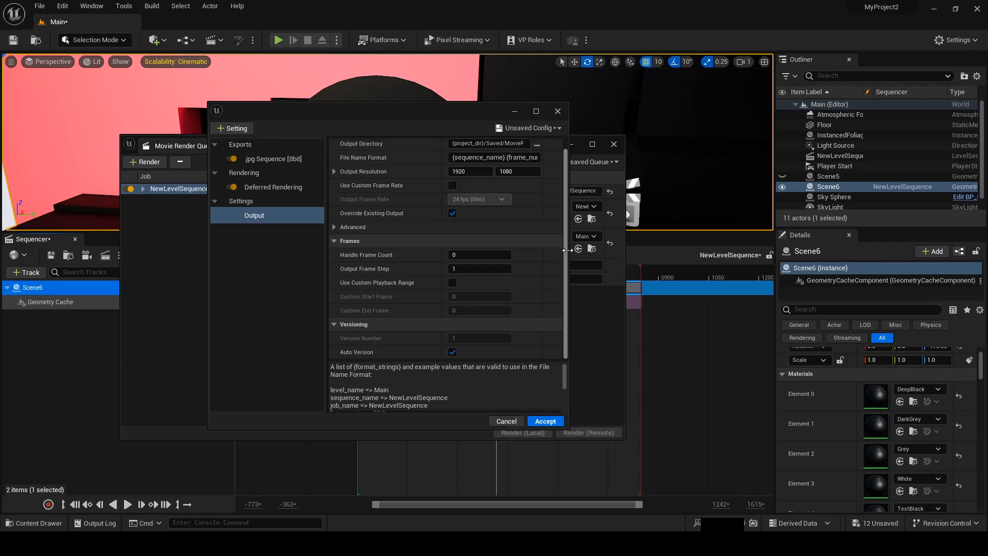
drag(571, 237, 568, 257)
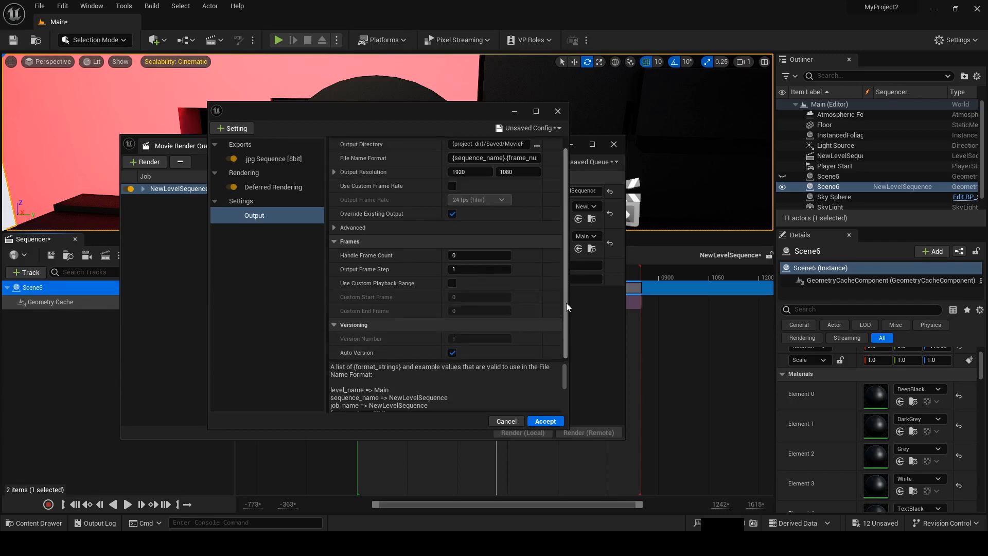
drag(566, 303, 566, 266)
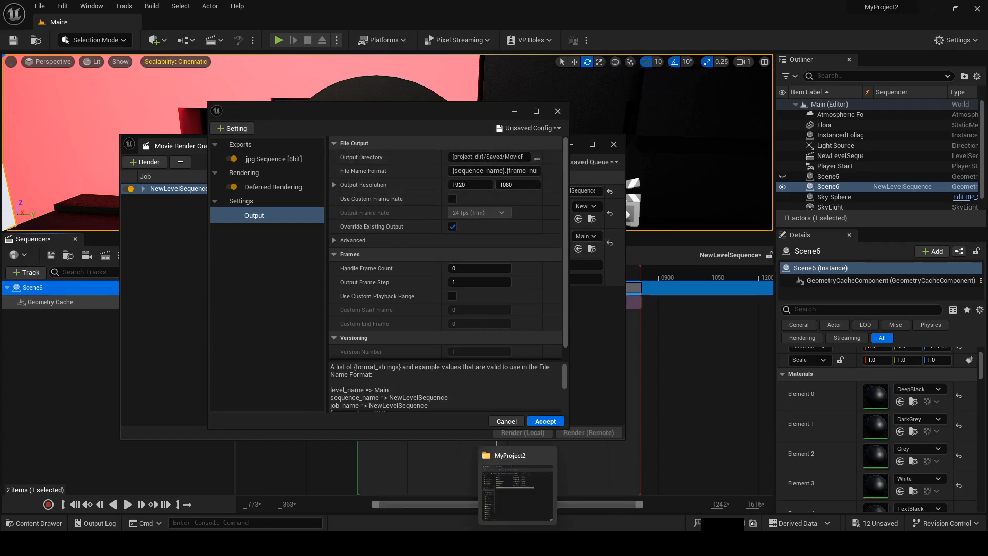
Step: Locate MyProject2 on disk through the Epic Games Launcher, inspect its Saved/MovieRenders folder, and return to the render settings
click(411, 543)
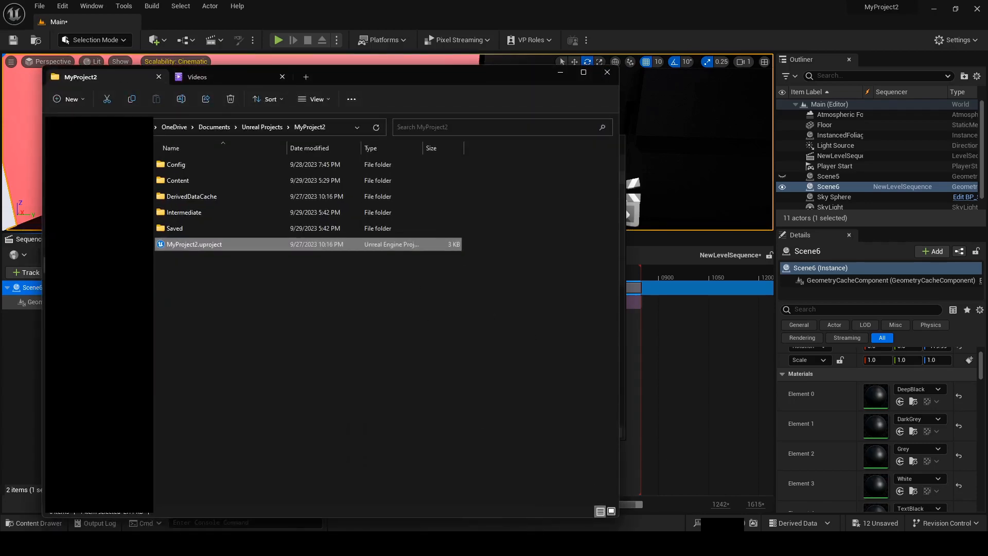
right_click(376, 348)
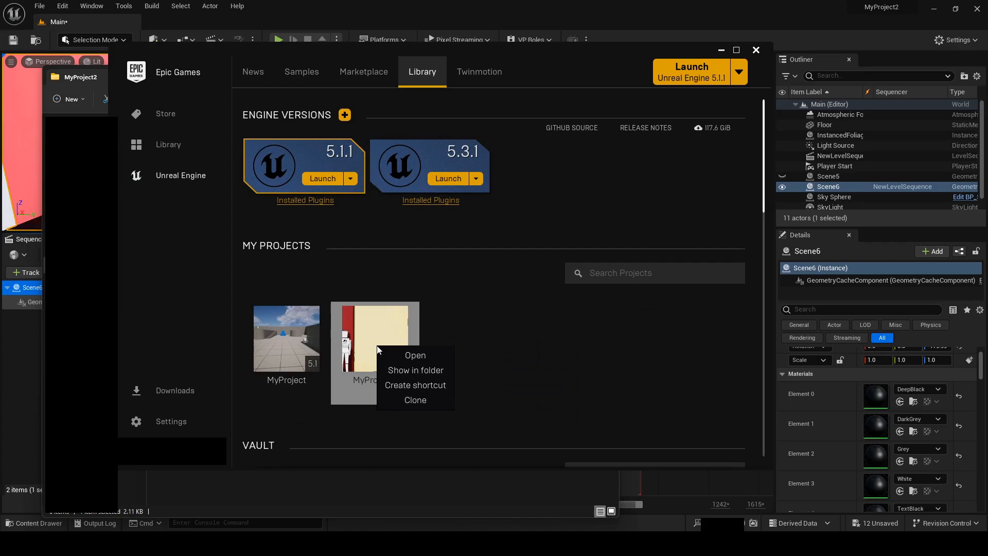
click(423, 370)
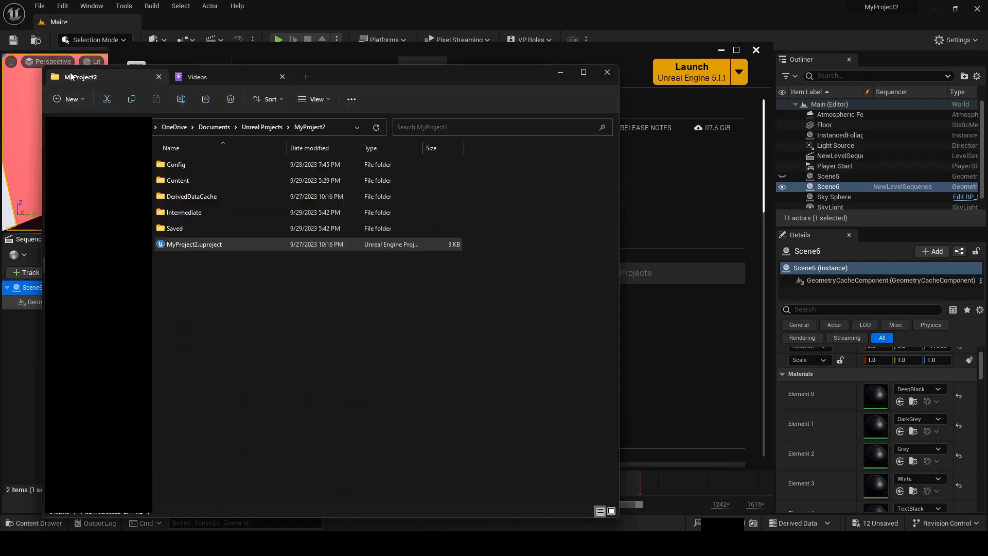
double_click(221, 227)
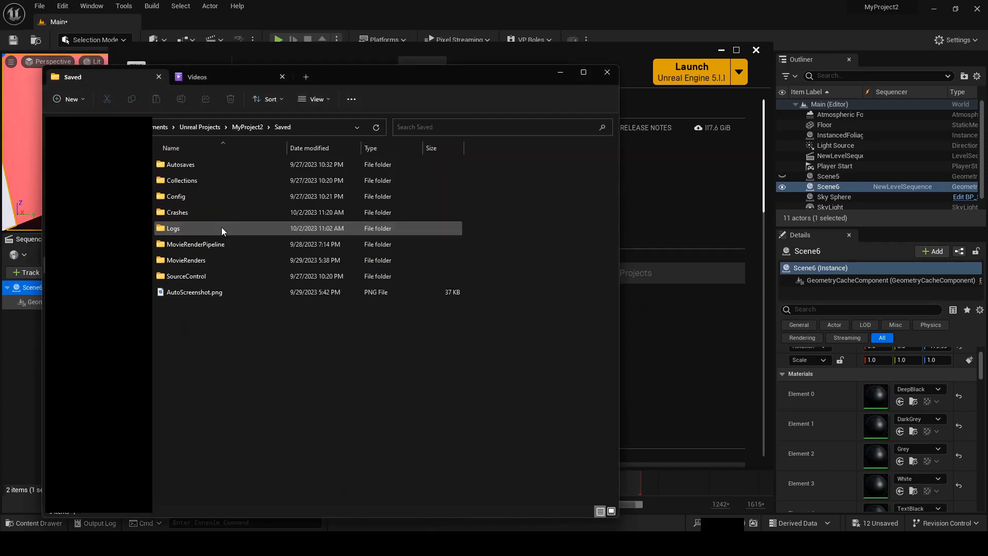
click(216, 260)
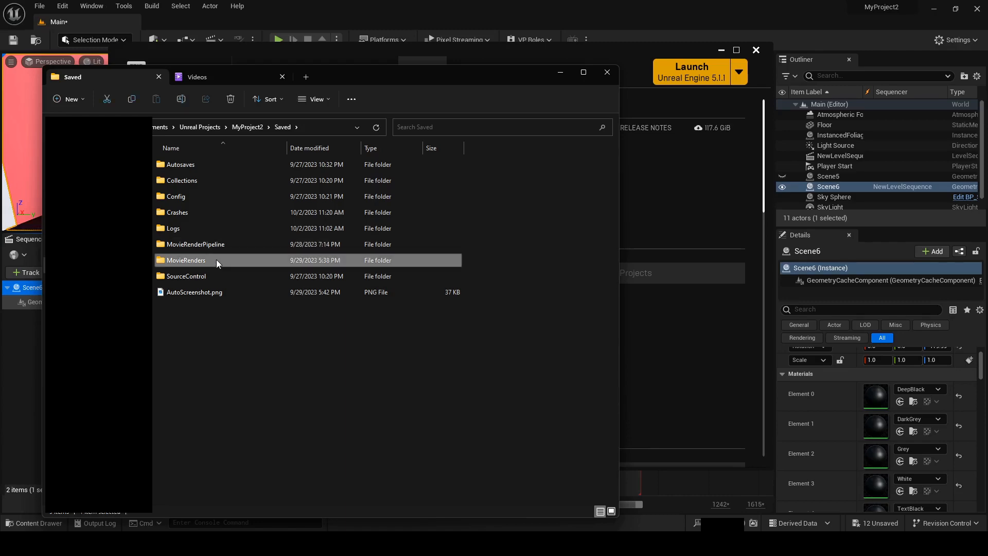
double_click(216, 260)
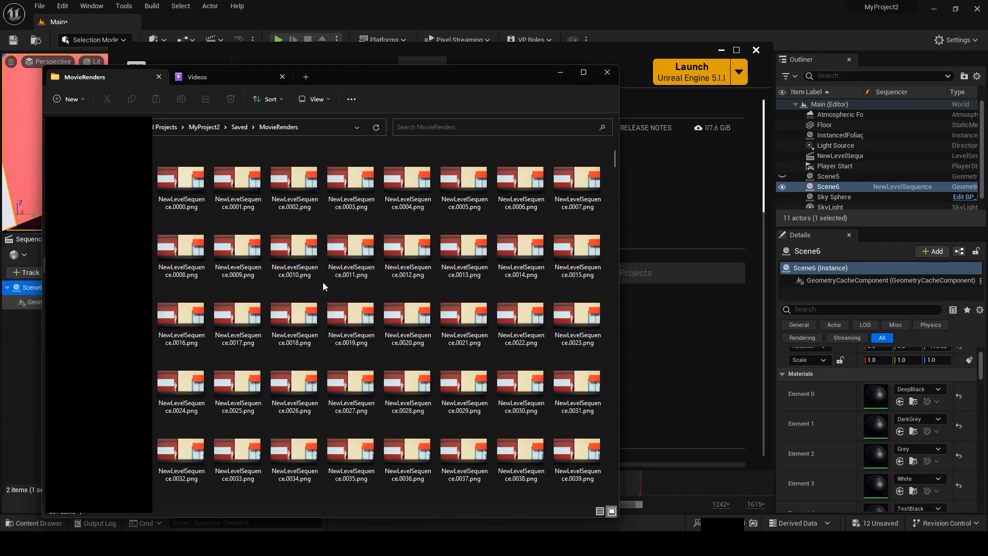
click(558, 72)
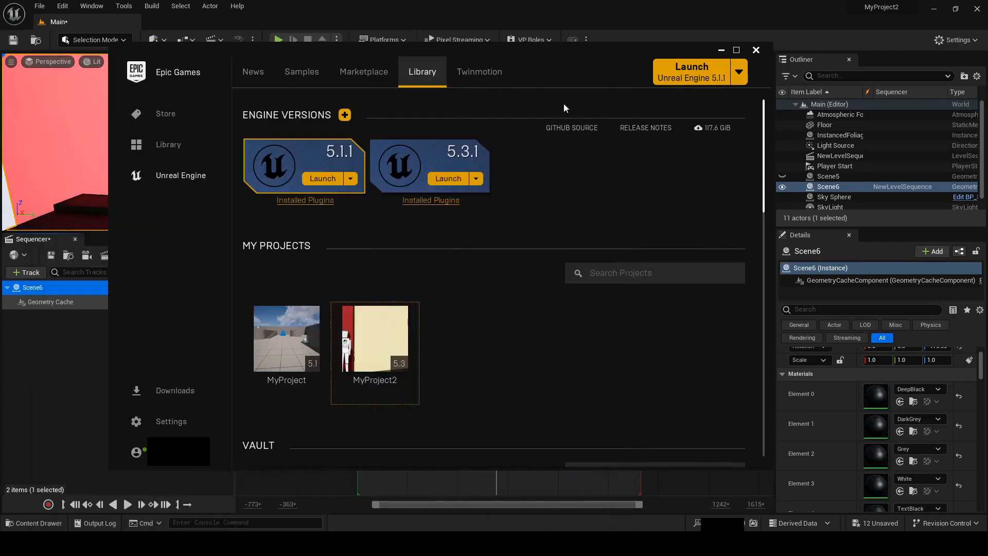
click(721, 50)
Step: Inspect the output directory and file name format of the render job, and expand the advanced frame numbering options
drag(471, 119, 431, 100)
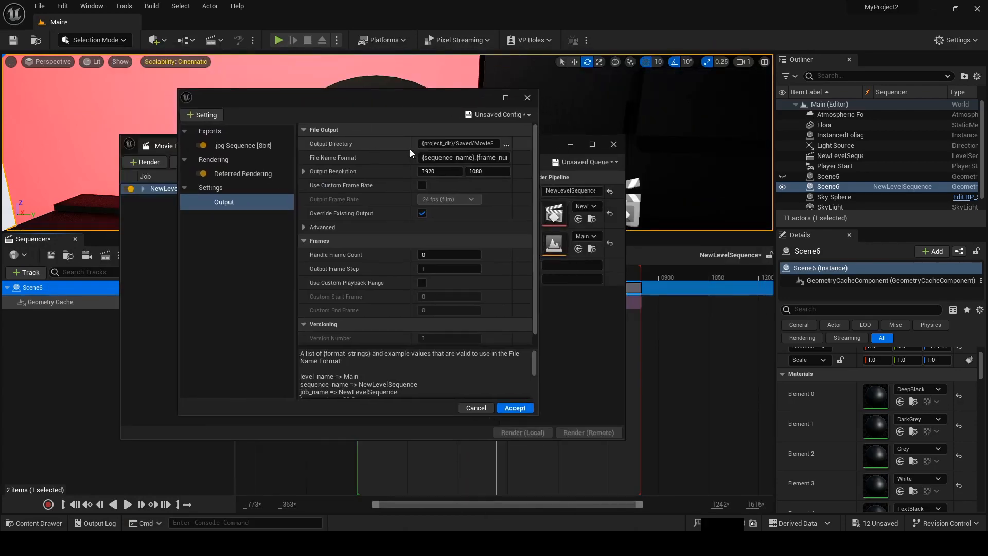
drag(424, 144, 506, 144)
click(464, 143)
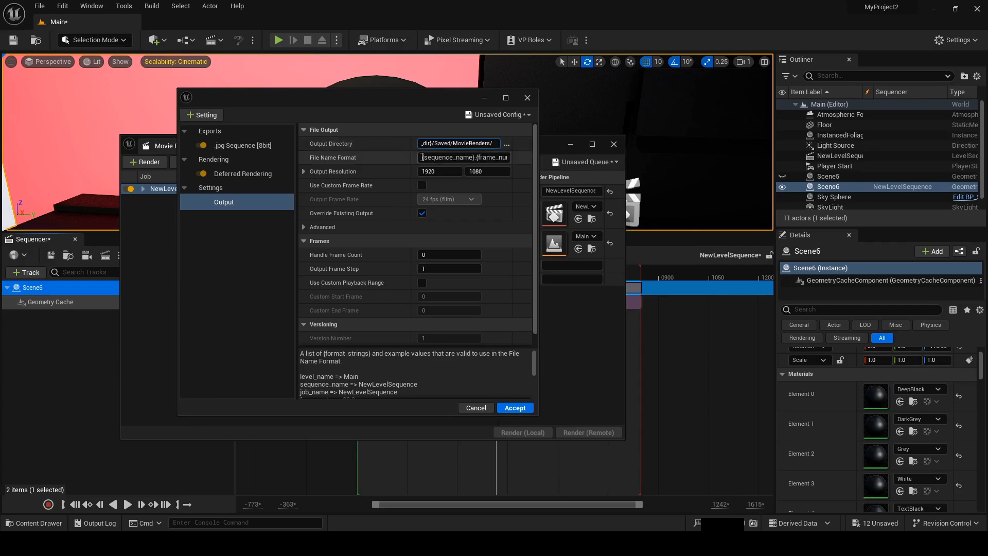
drag(421, 157, 508, 157)
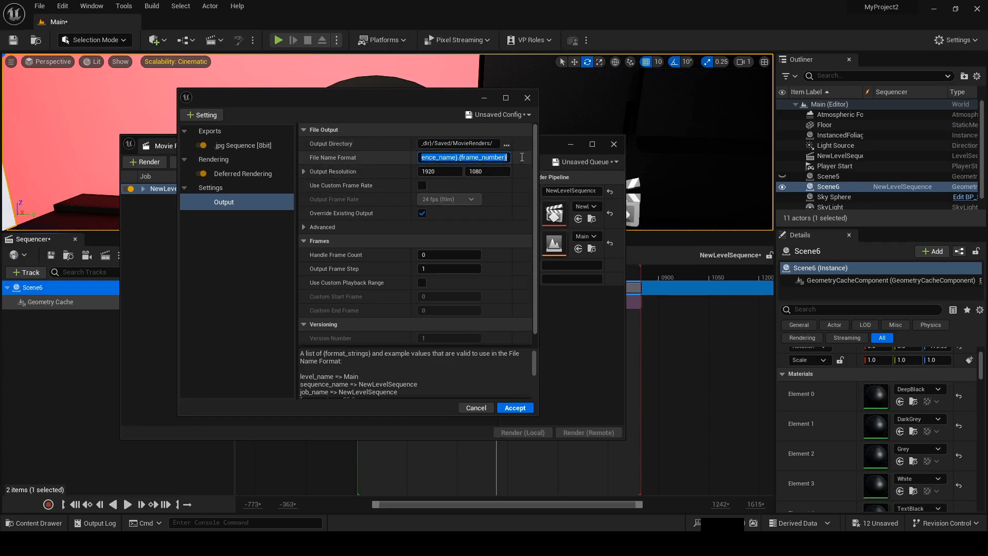
click(419, 157)
drag(419, 156, 437, 156)
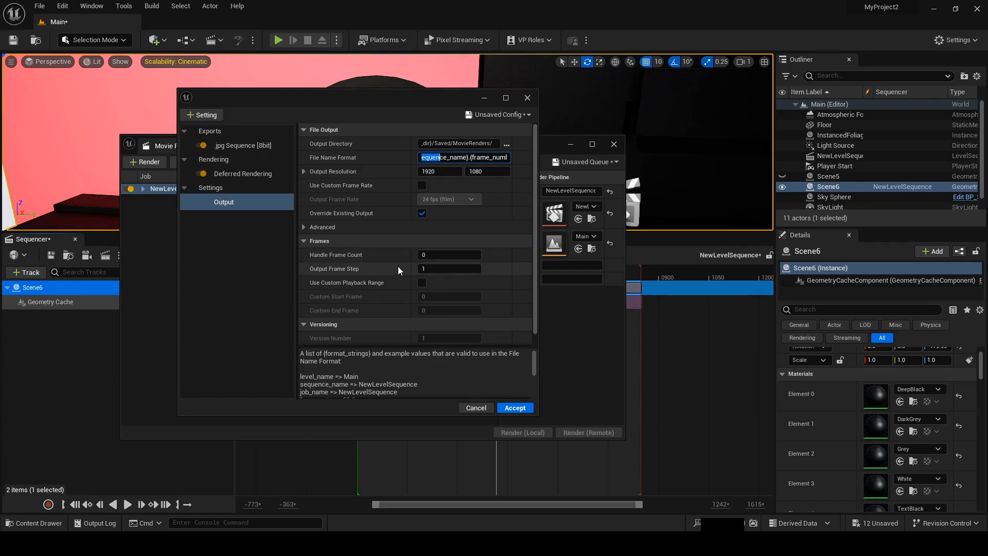
click(307, 227)
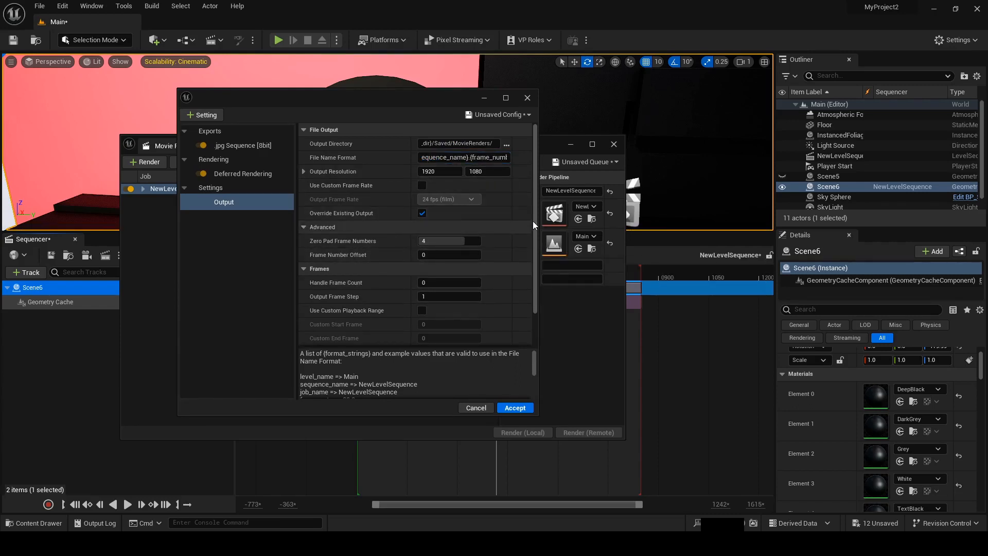
scroll(532, 221, down, 1)
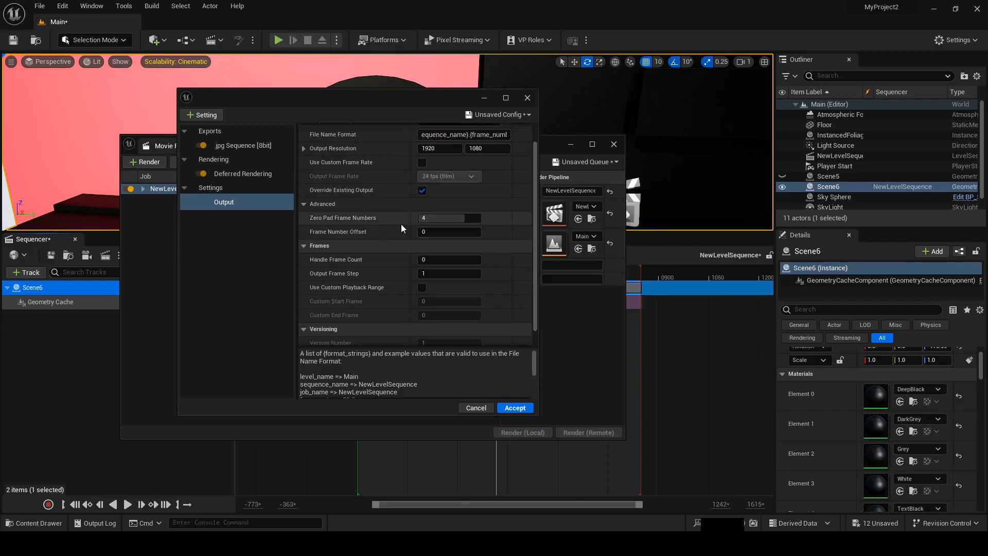
Step: Add a .png Sequence [8bit] export to the render job's configuration
click(205, 116)
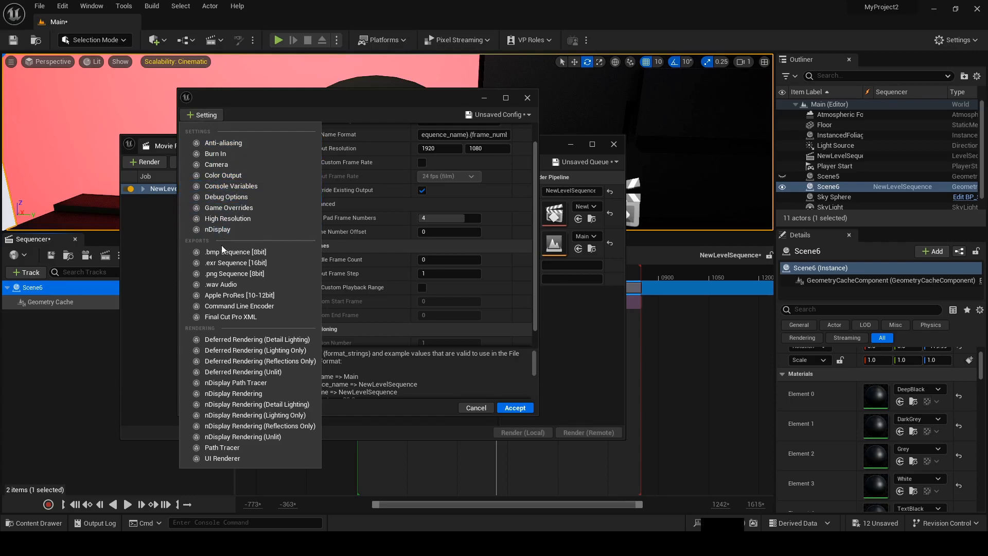
click(248, 278)
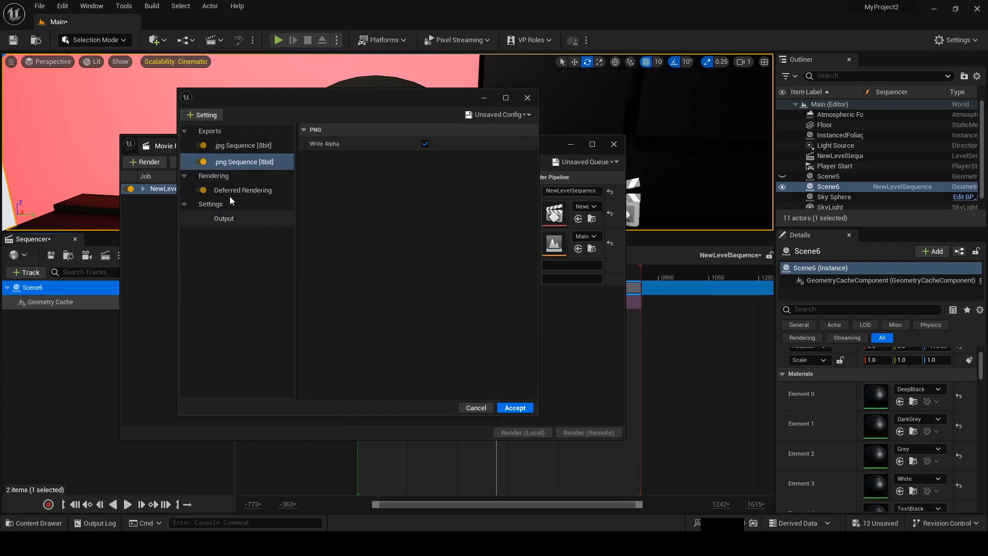
Step: Disable the .jpg Sequence [8bit] export in the render configuration and look over the additional settings and renderers available, such as Path Tracer
click(200, 146)
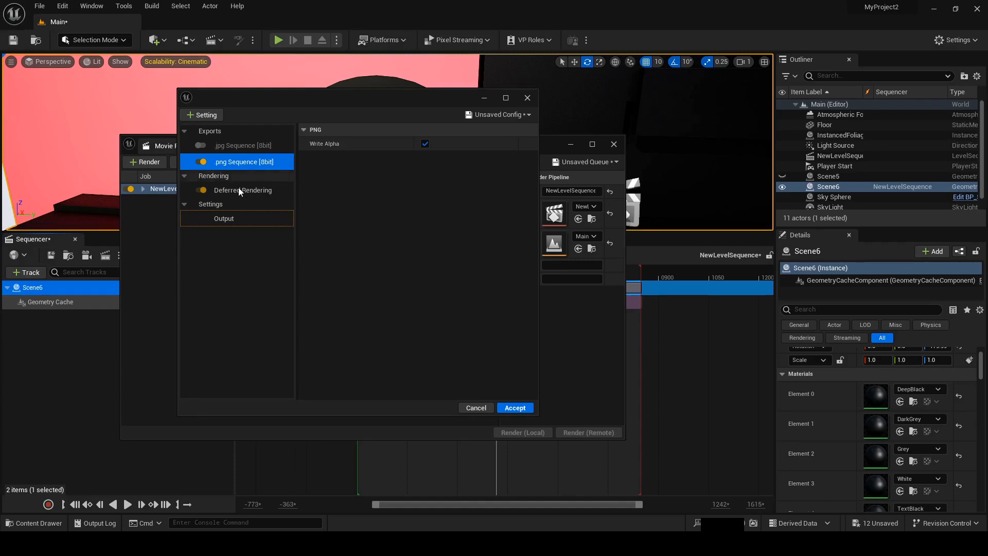
click(200, 115)
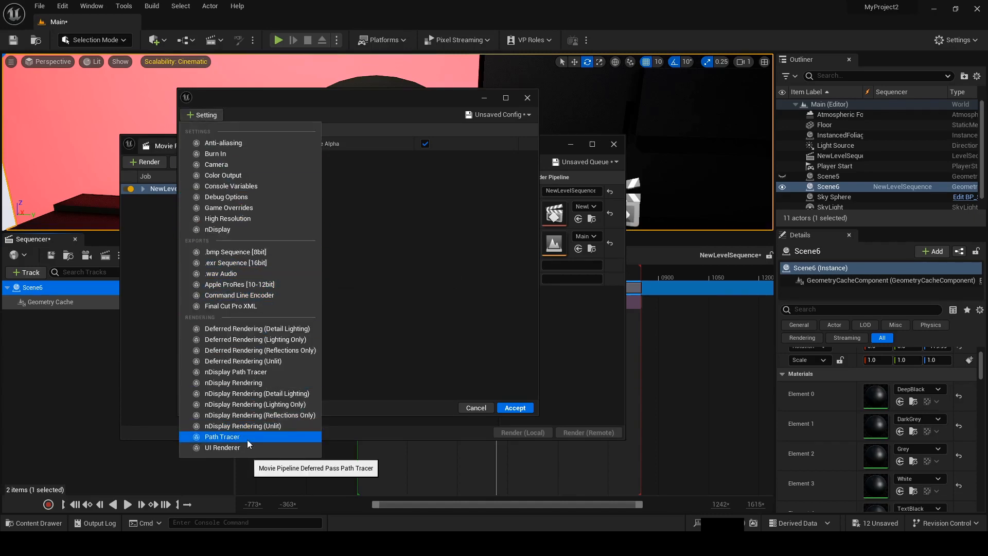
click(379, 229)
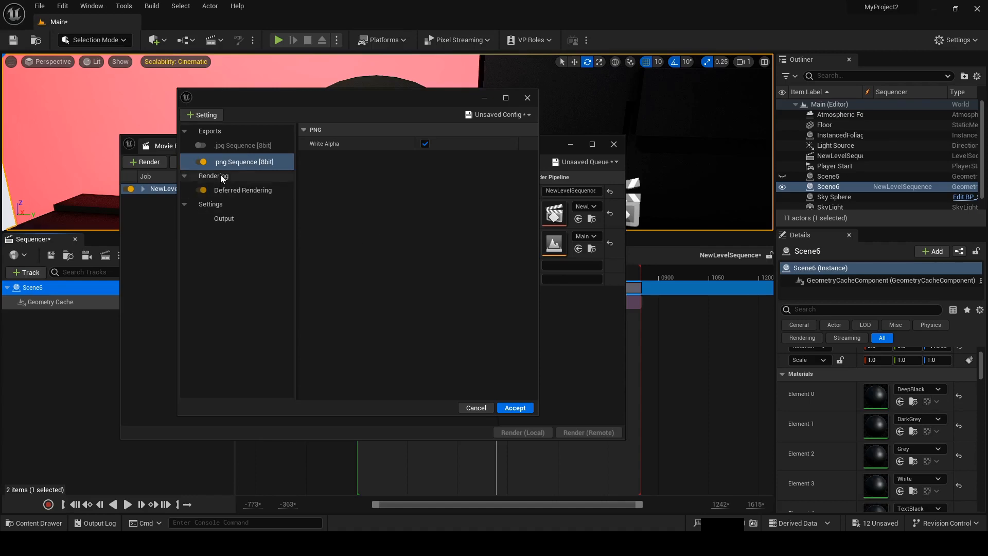
Step: Examine the Deferred Rendering and Output settings and the available configuration presets, and cancel out of the render configuration
click(230, 191)
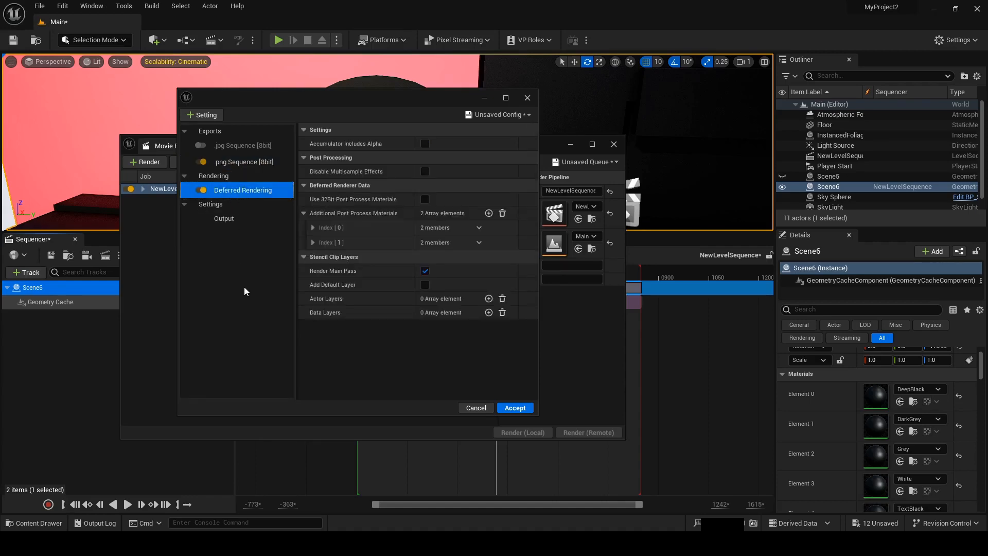
drag(336, 99, 408, 151)
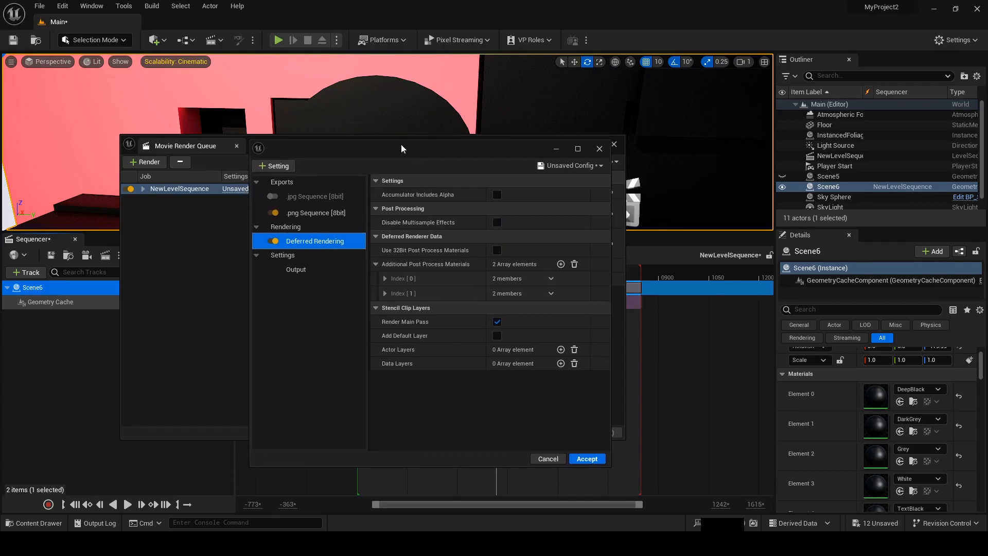
drag(412, 145, 290, 112)
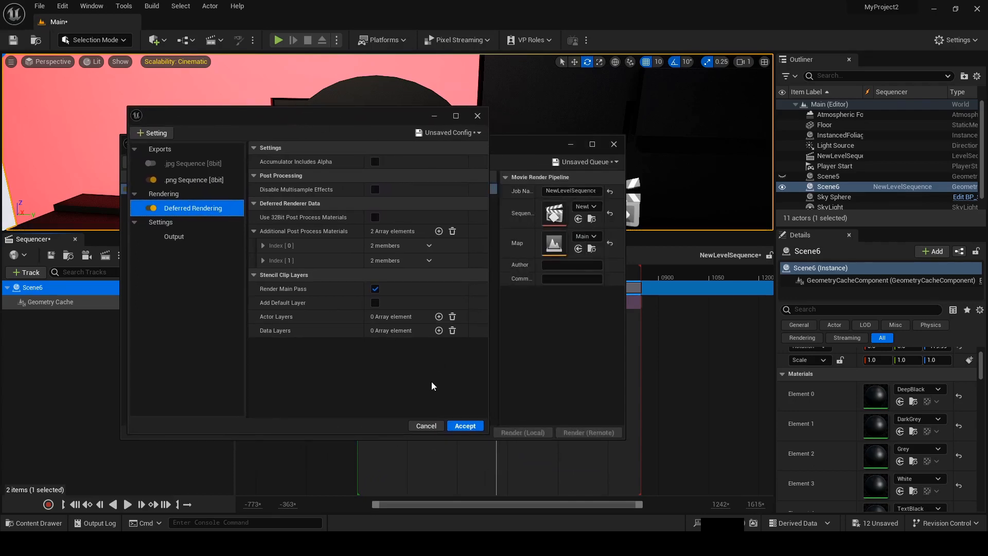
click(182, 237)
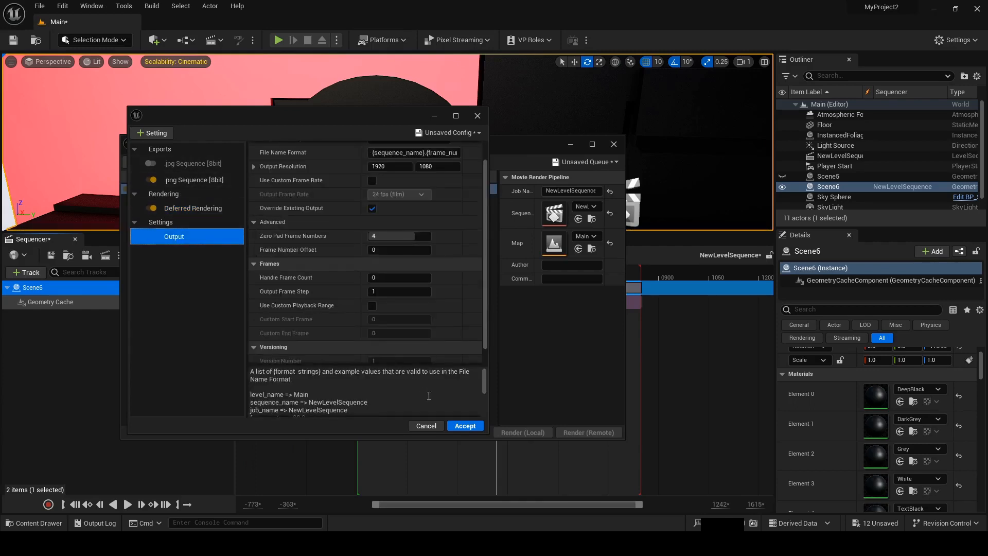
click(473, 134)
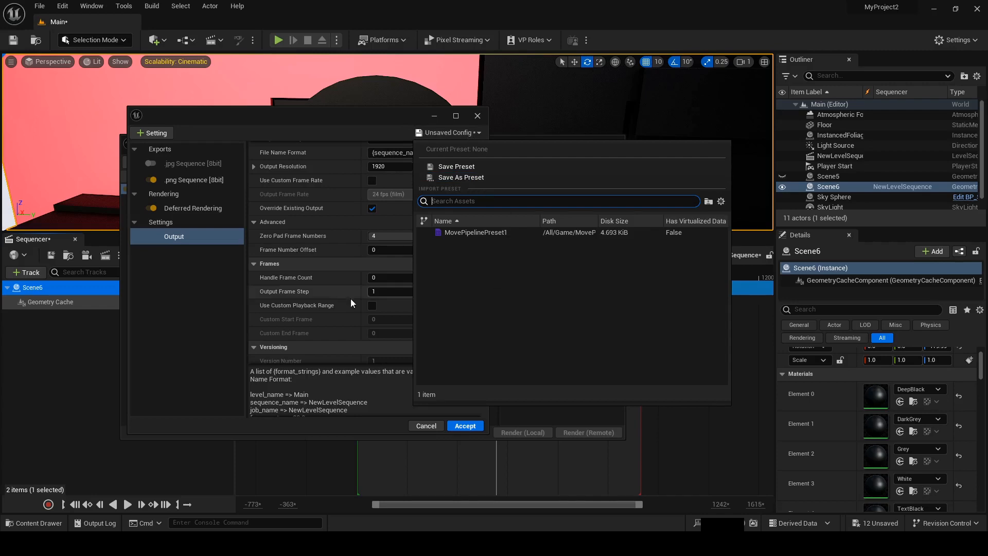
click(222, 298)
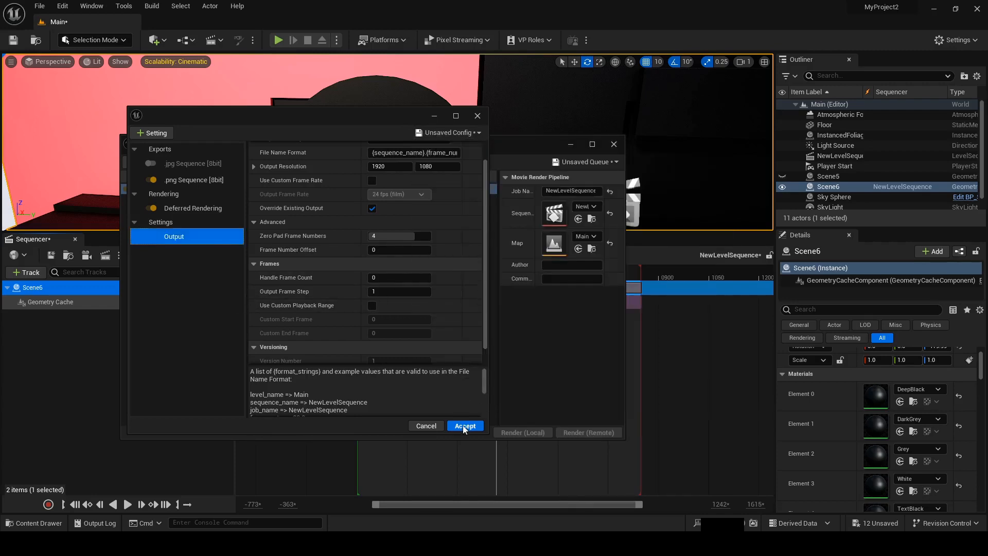
click(426, 426)
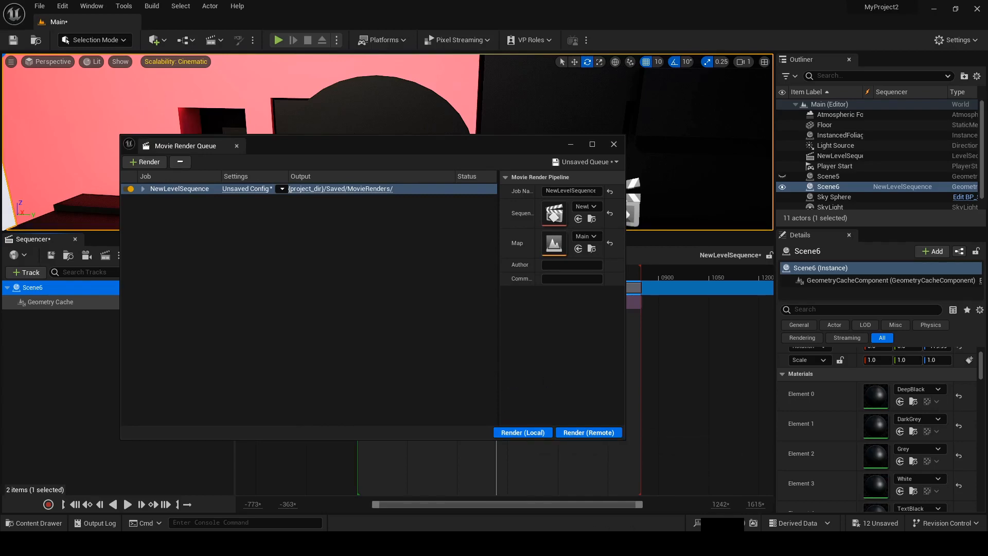
Step: Switch to the browser, skim the Unreal Engine 5.3 guide on rendering high quality frames with Movie Render Queue, and return to Unreal Editor
key(alt+Tab)
click(599, 95)
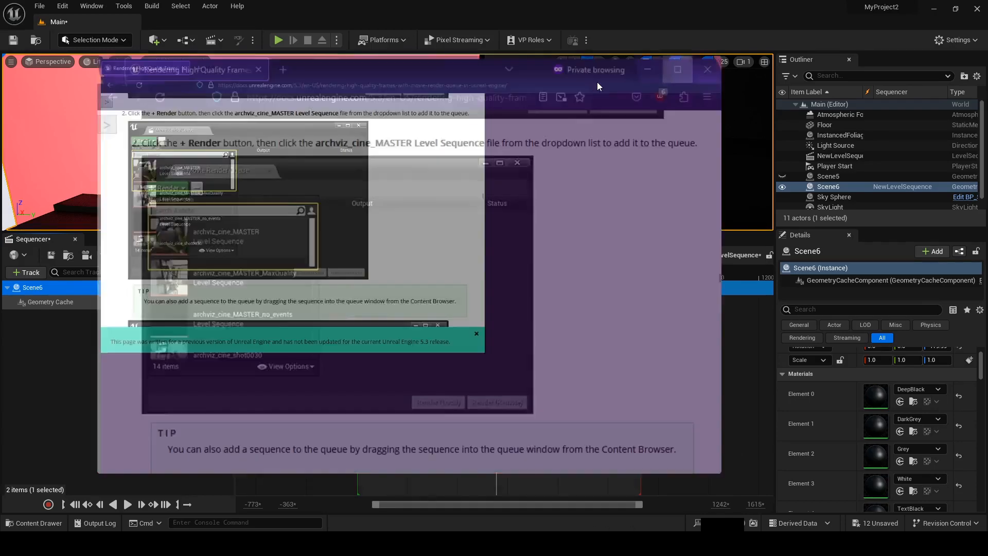
scroll(501, 292, up, 15)
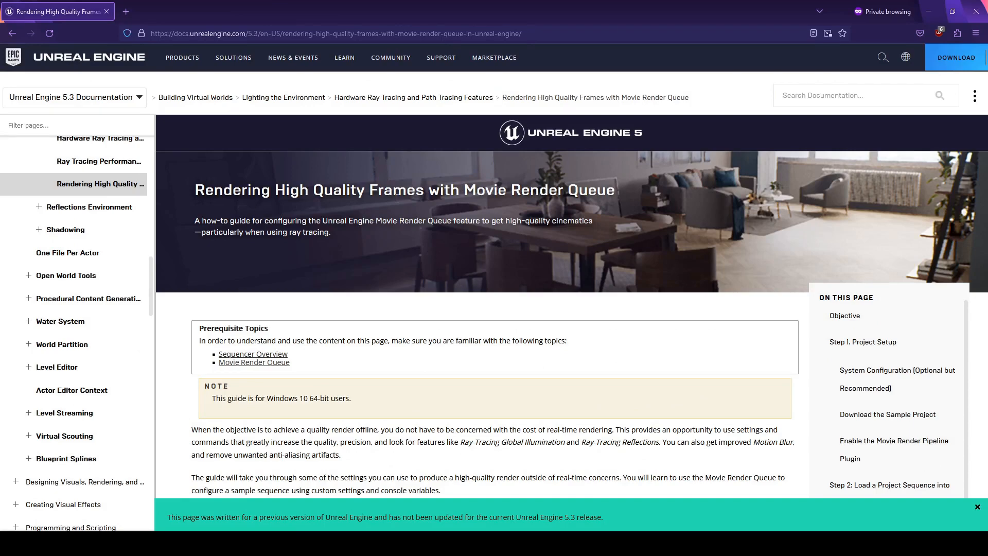
scroll(465, 262, down, 9)
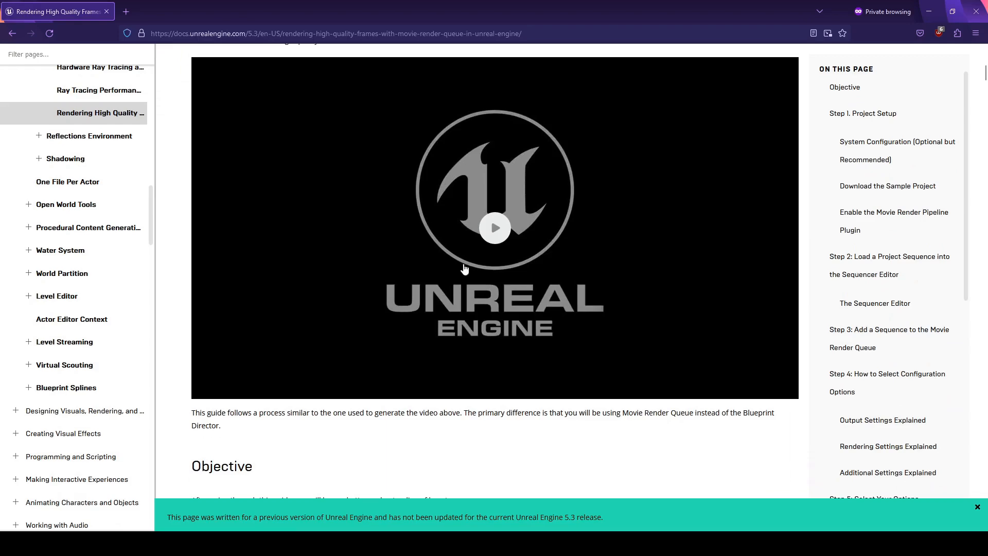
scroll(433, 291, down, 5)
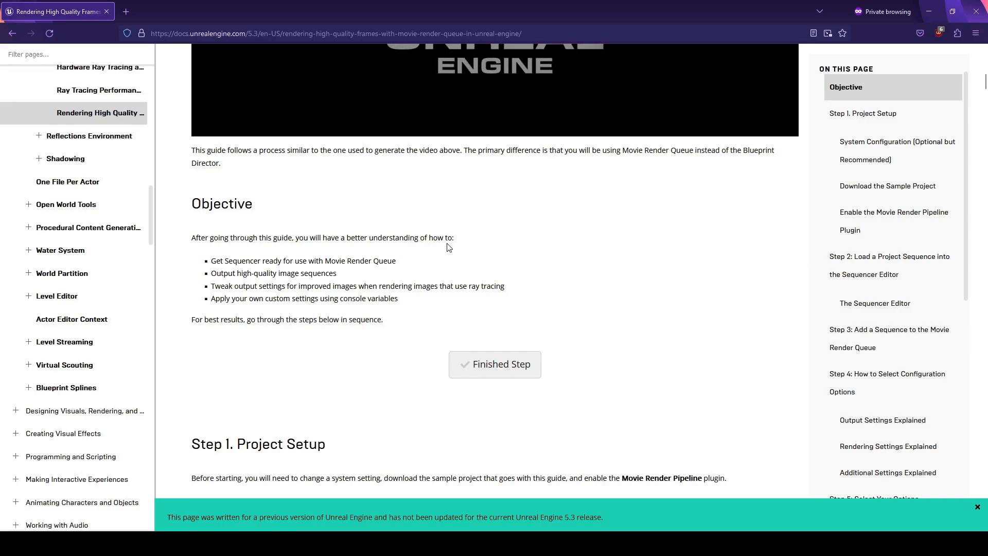
drag(732, 12, 470, 101)
click(656, 102)
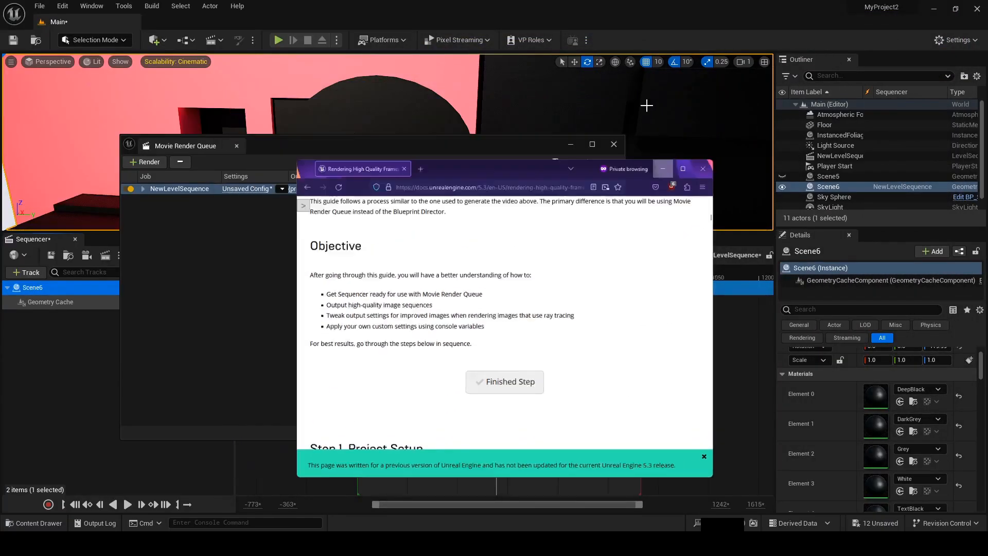
Step: Close the Movie Render Queue and open the Project Settings
drag(443, 145, 476, 145)
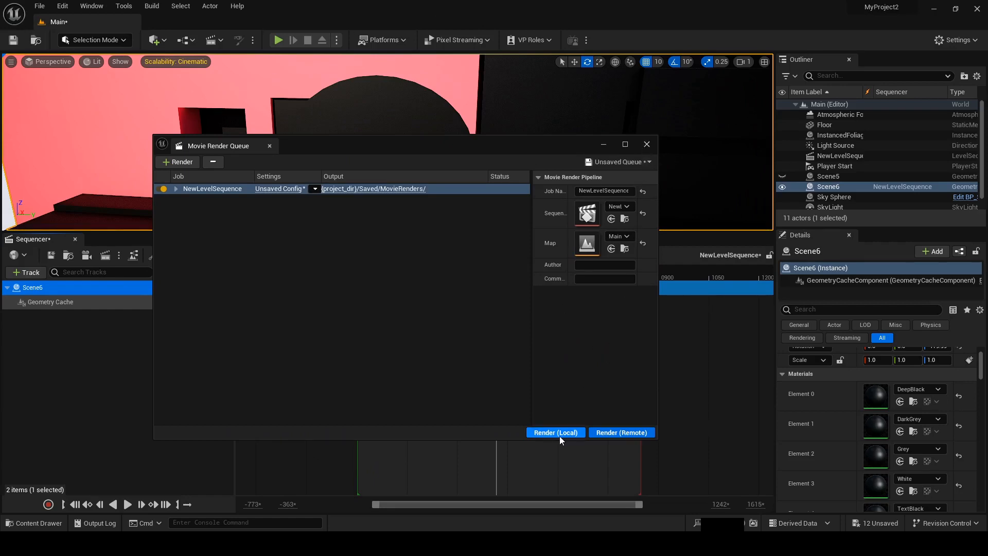
click(646, 144)
click(40, 6)
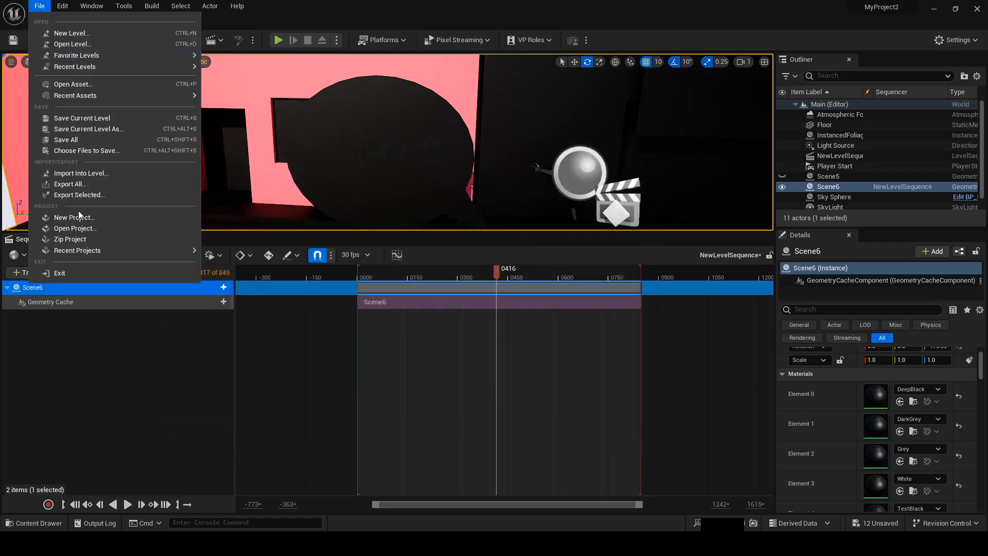
mouse_move(69, 7)
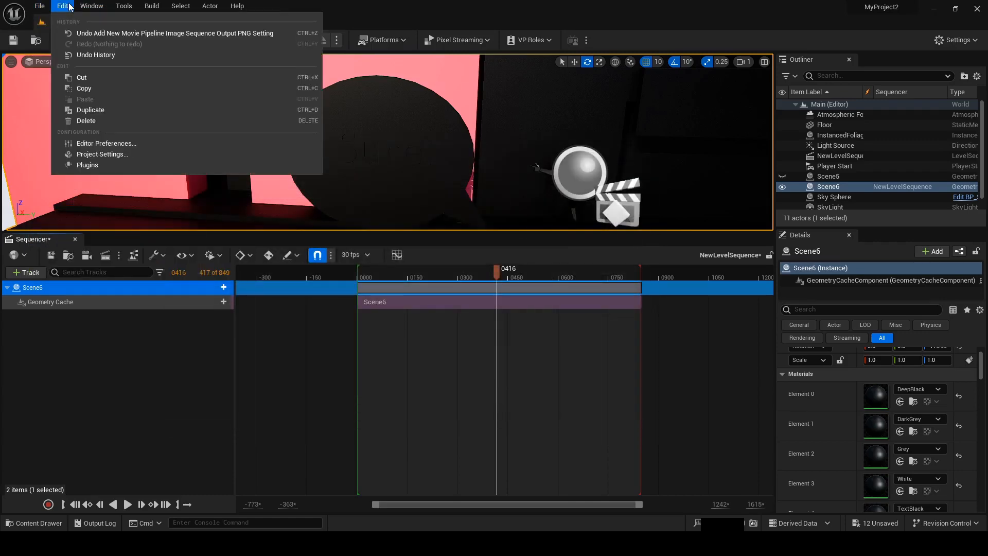
click(113, 154)
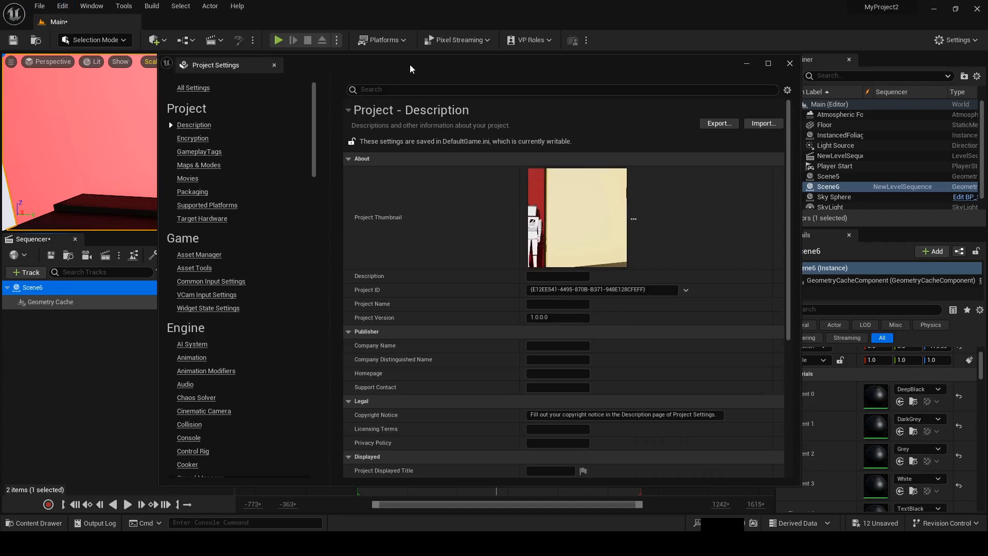
drag(409, 63, 443, 42)
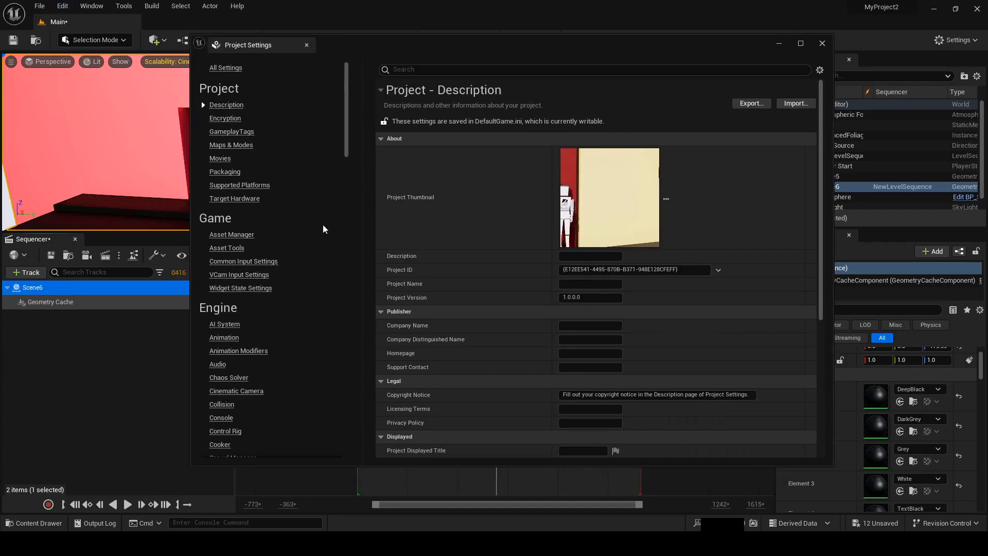
Step: Examine the project's Rendering settings for Global Illumination, Reflections, Lumen, Shadows and Hardware Ray Tracing, and close the Project Settings
scroll(249, 307, down, 9)
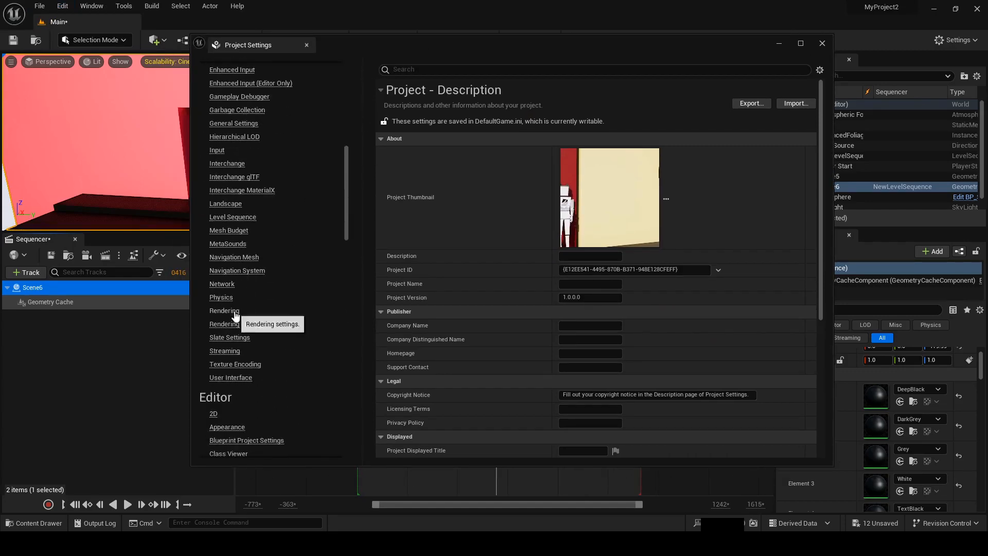
click(232, 311)
scroll(415, 124, down, 5)
scroll(416, 124, down, 10)
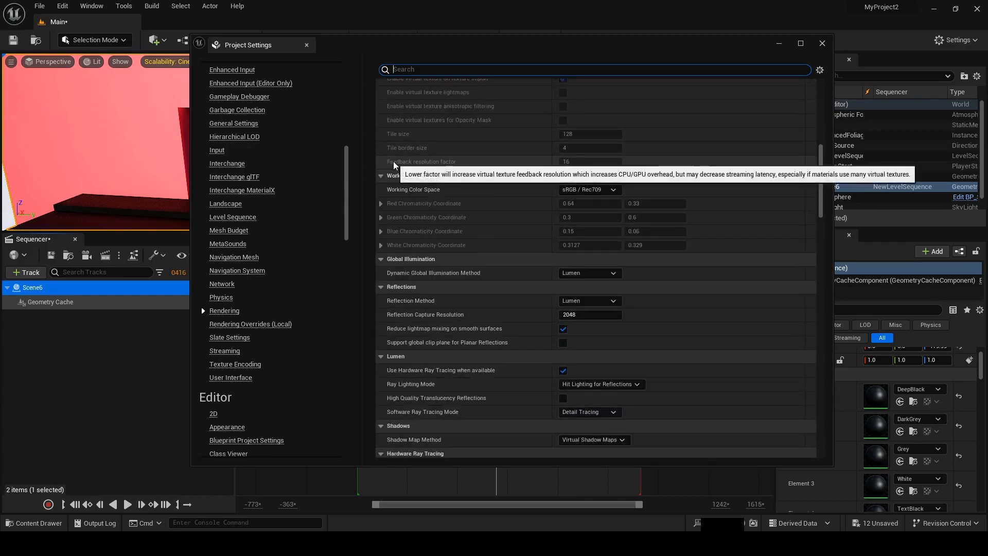
scroll(431, 218, down, 4)
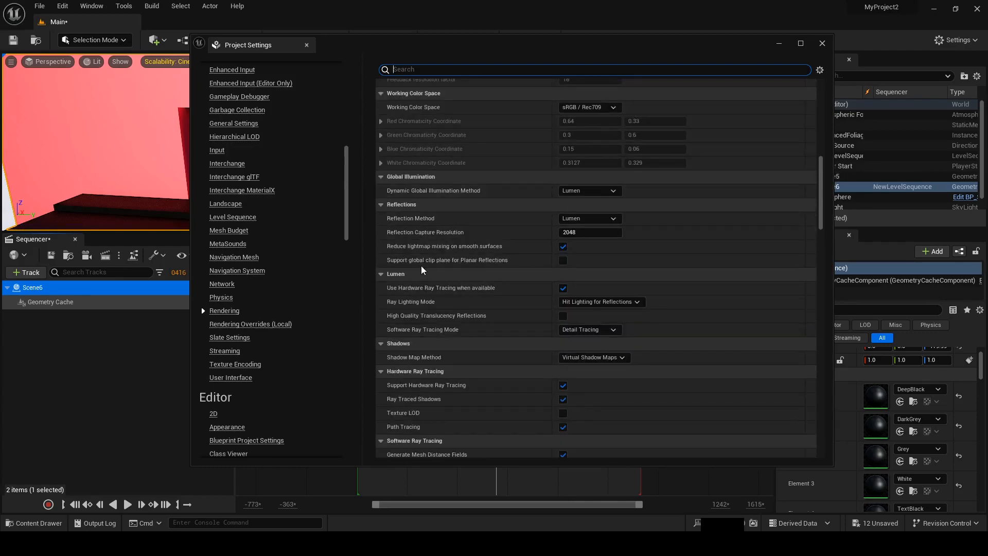
scroll(424, 265, down, 2)
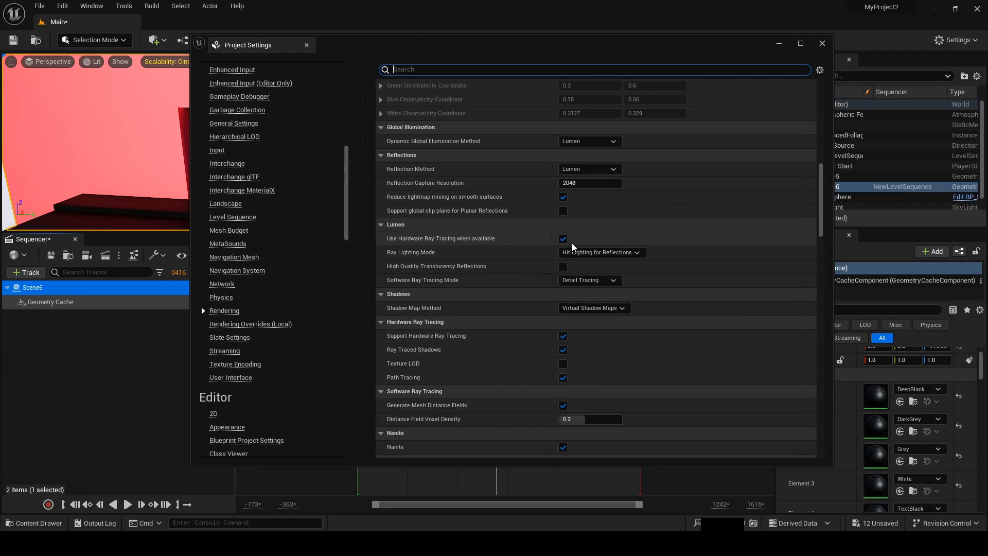
scroll(521, 255, down, 2)
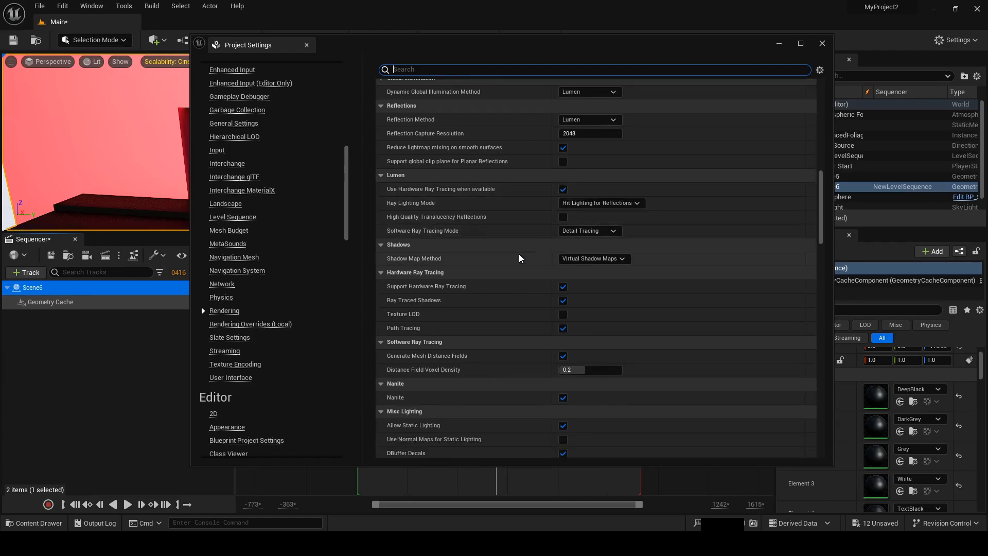
scroll(545, 273, down, 3)
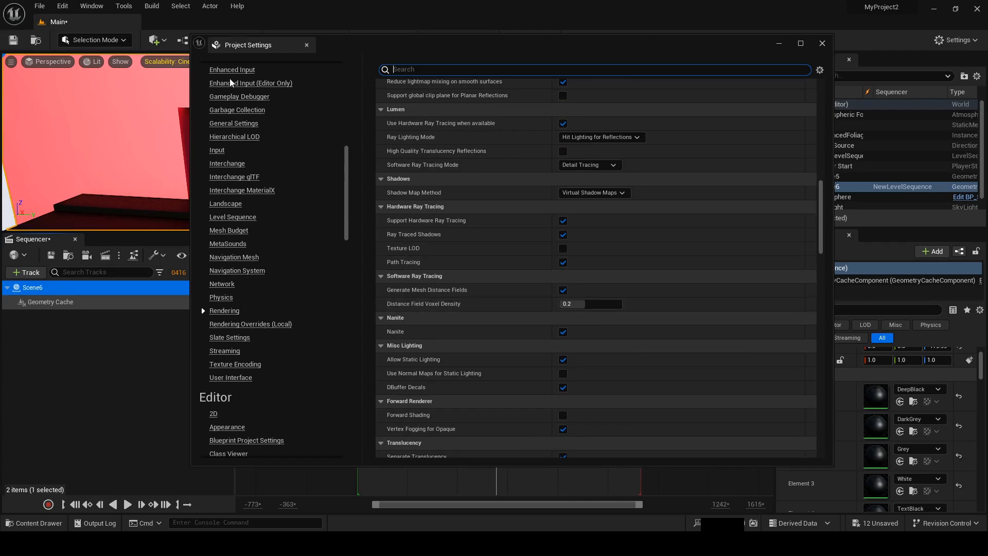
drag(561, 51, 463, 74)
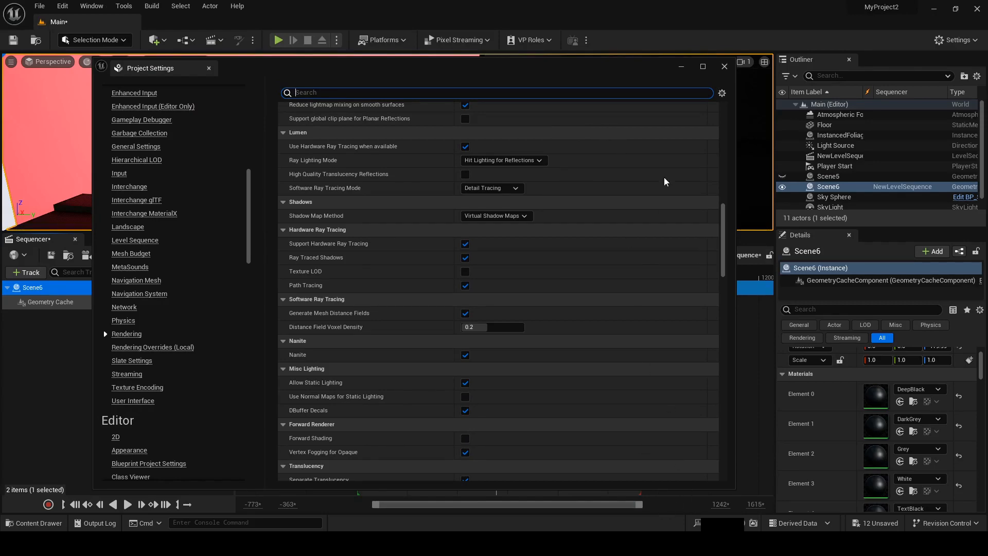
click(728, 71)
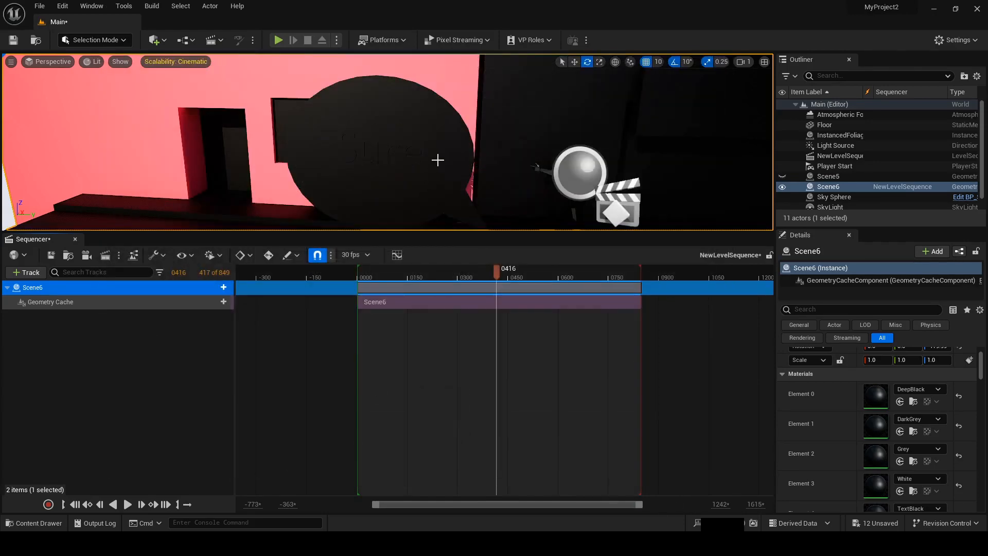
Step: Scrub the level sequence to frame 560 and check the Notepad outline's last item about issues that may appear
drag(499, 272, 545, 285)
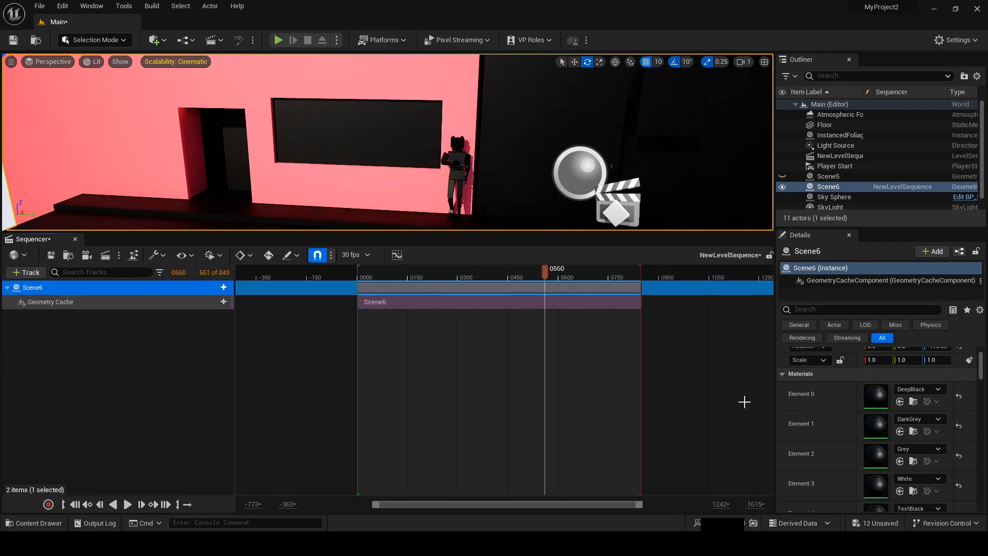
click(681, 542)
drag(156, 212, 309, 212)
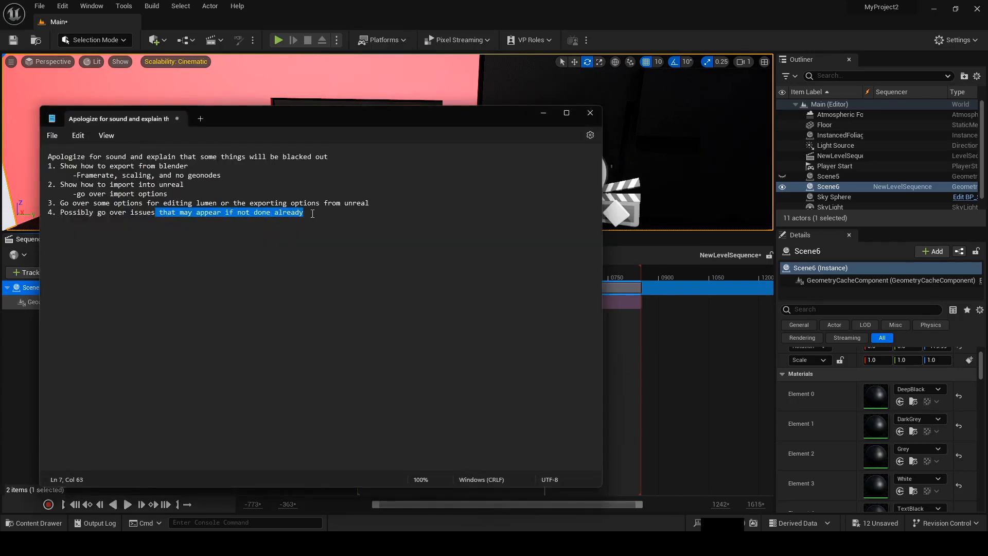
click(327, 214)
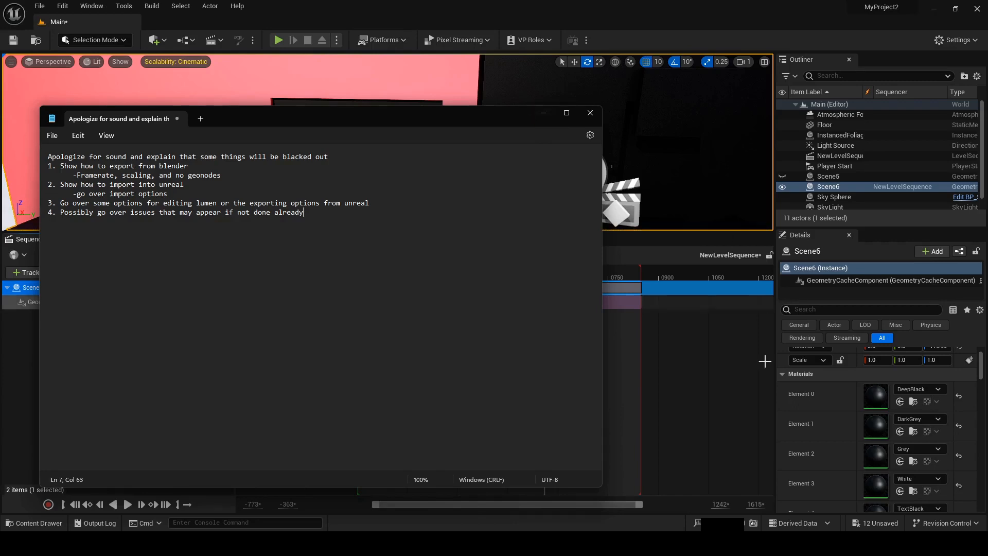
Step: Switch to the image viewer, examine ExampleOfBadFacePlacement.png in a maximized window, and return to Unreal Editor
click(608, 543)
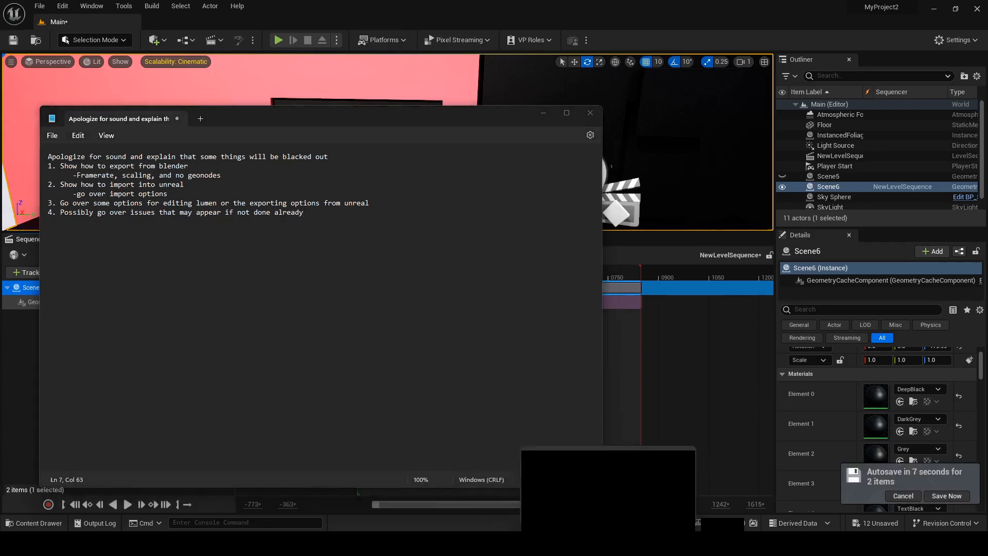
click(581, 478)
drag(551, 90, 477, 94)
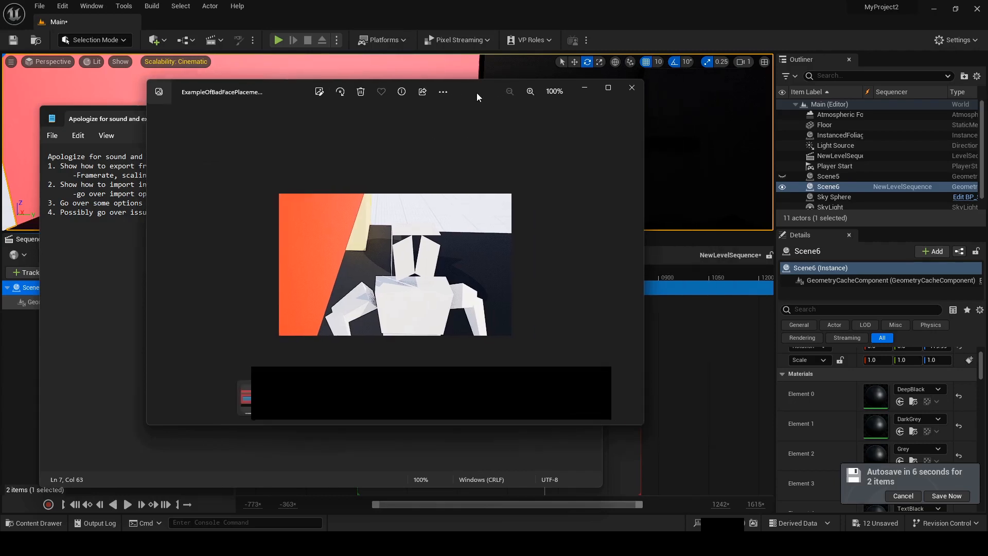
click(609, 89)
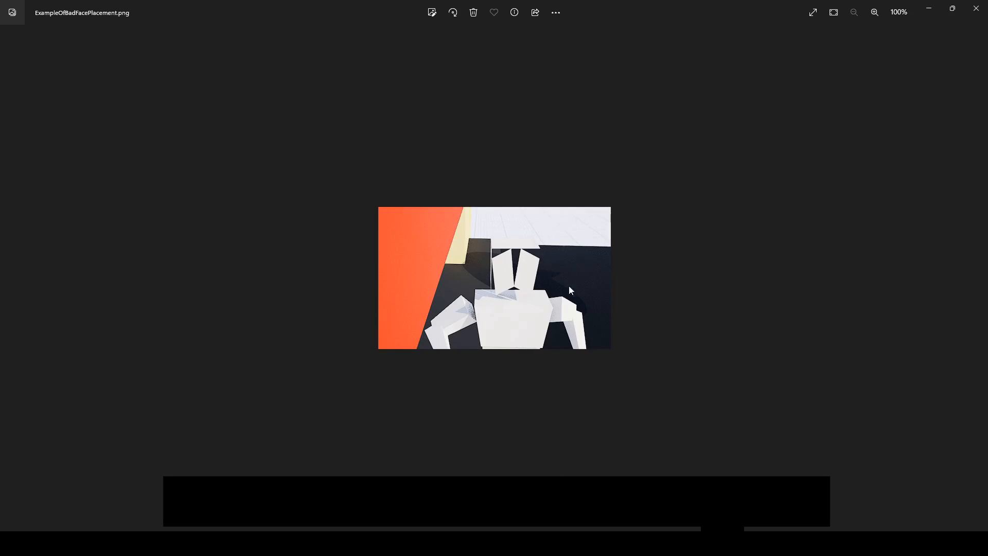
click(927, 9)
click(508, 51)
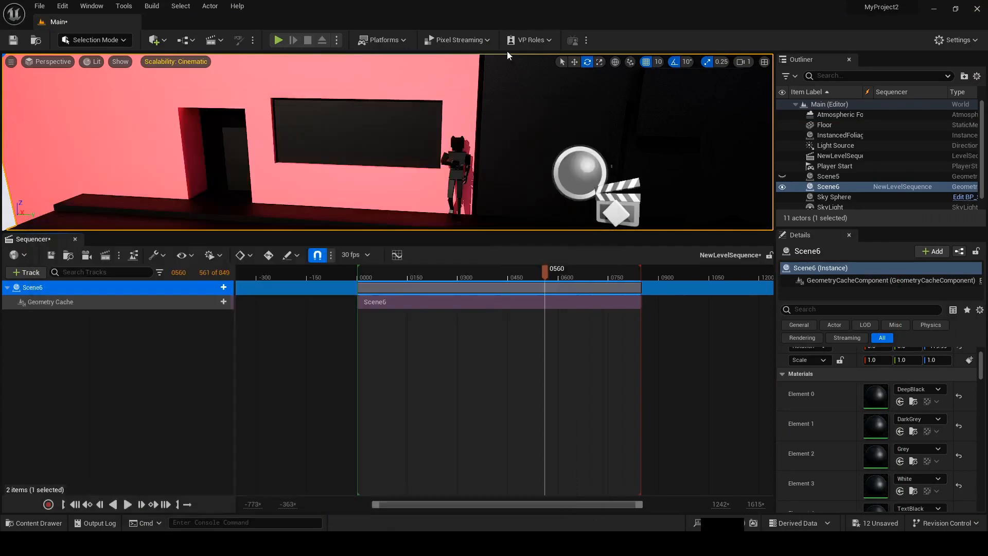
Step: Play the sequence from about frame 178 with the view close on the standing character's head, and pause it
scroll(475, 171, up, 2)
scroll(476, 172, up, 3)
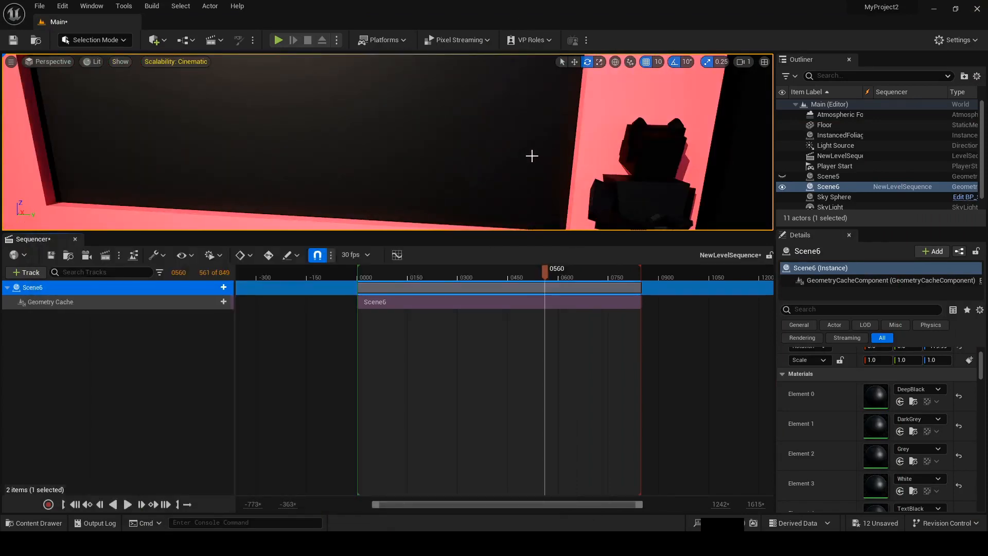
mouse_move(532, 156)
right_down()
mouse_move(545, 139)
mouse_move(541, 172)
mouse_move(535, 159)
right_up()
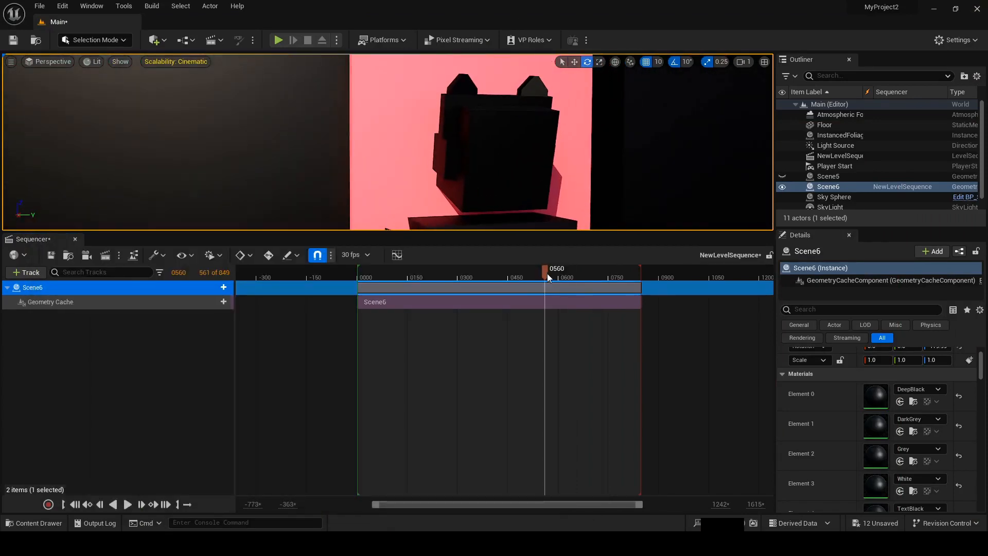
drag(547, 274, 417, 282)
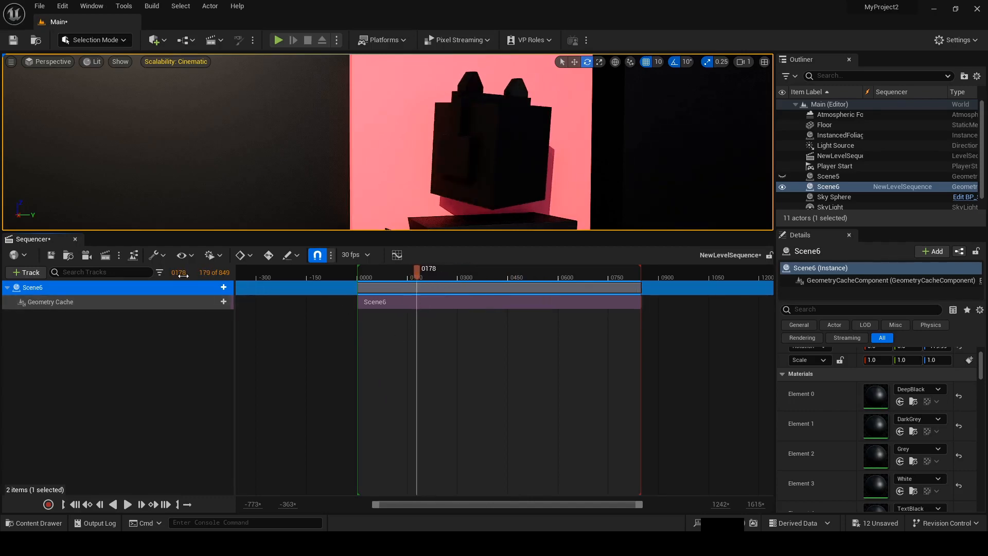
click(128, 505)
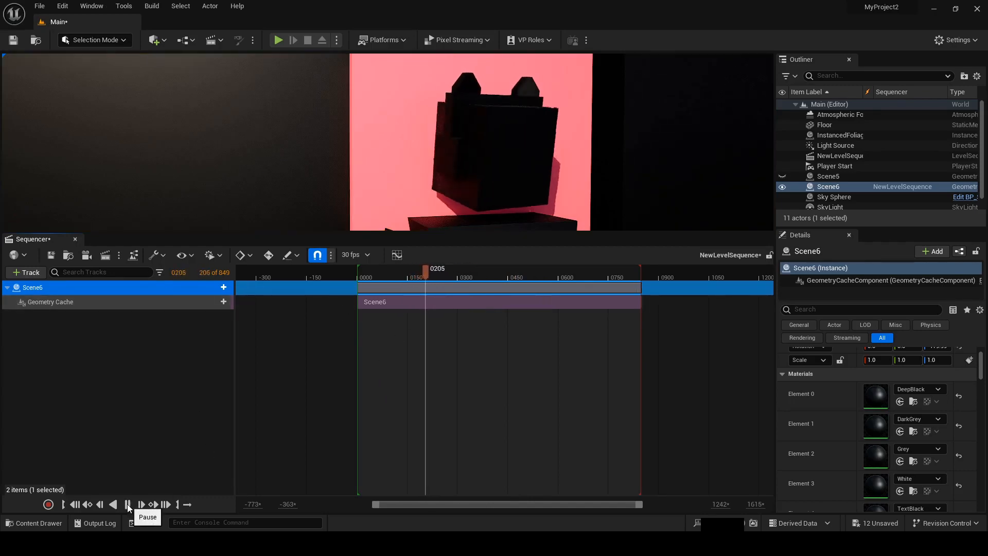
click(128, 504)
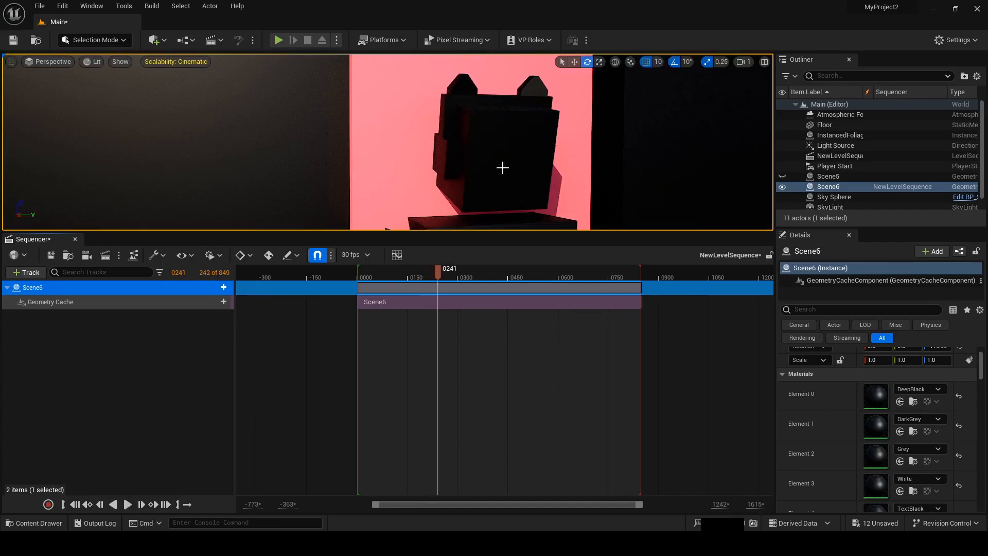
Step: Replay the sequence from frame 158, watching the faces of the character's head, and pause at frame 226
drag(436, 268, 410, 279)
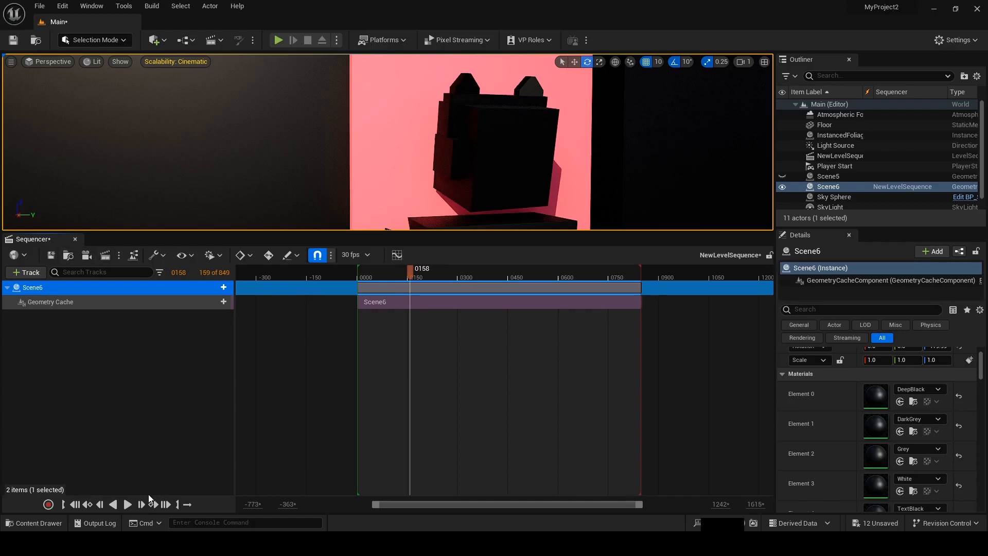
click(128, 504)
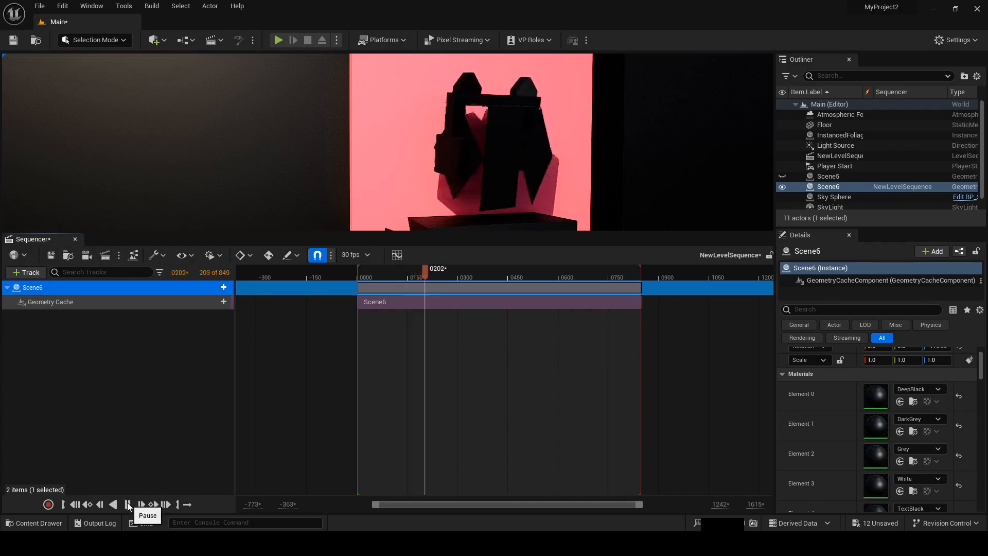
click(128, 505)
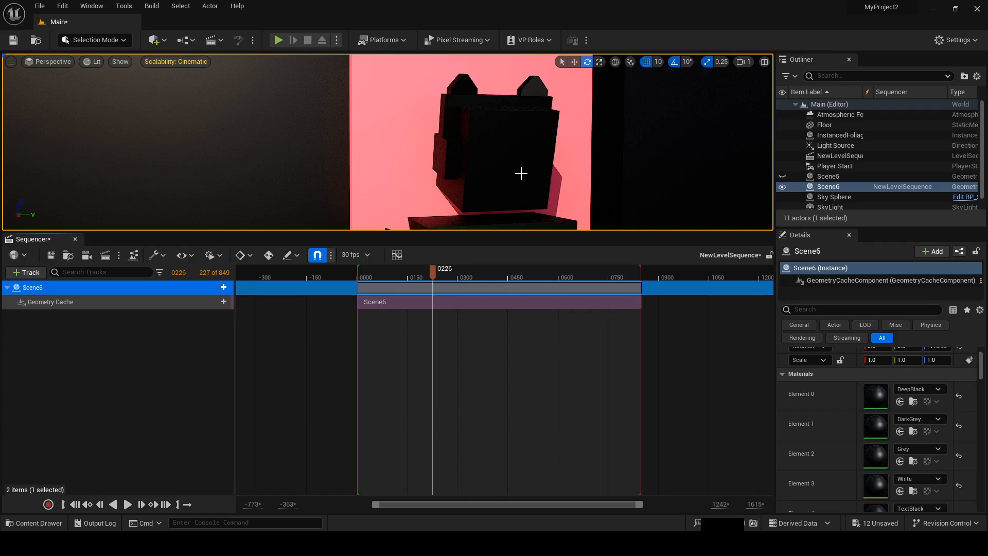
Step: Enlarge the viewport by shrinking the Sequencer and bring the whole building scene into view
mouse_move(496, 202)
right_down()
mouse_move(512, 170)
mouse_move(510, 209)
mouse_move(496, 201)
right_up()
key(s)
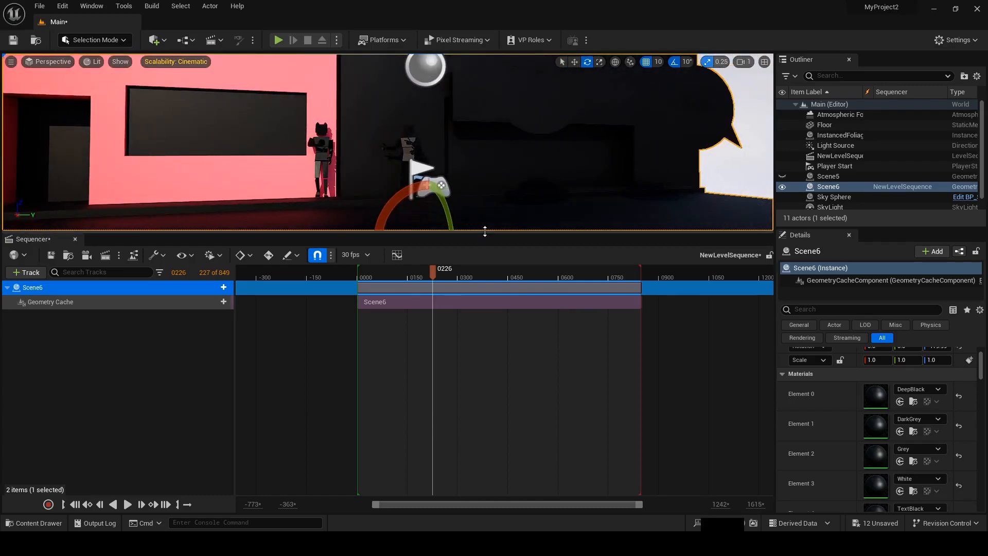
drag(485, 231, 485, 372)
key(s)
right_drag(456, 344, 571, 304)
key(s)
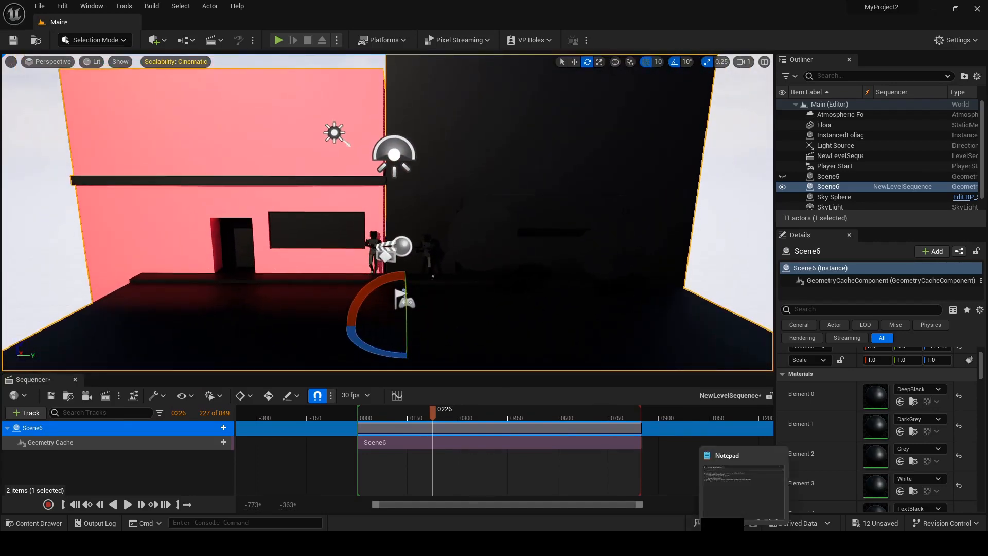
Step: Check the Notepad outline's last item, return to Unreal Editor and examine the Engine Scalability Settings
key(alt+Tab)
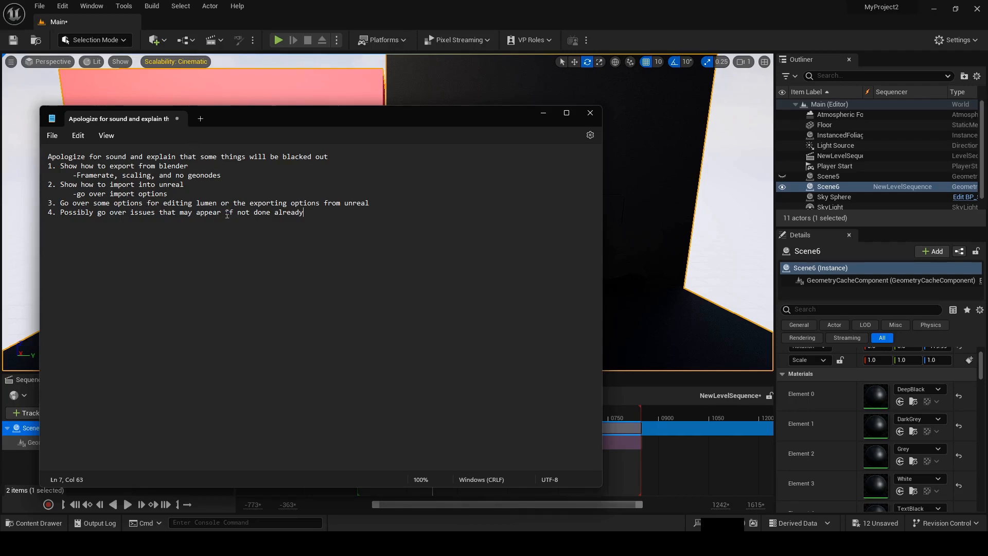
click(287, 14)
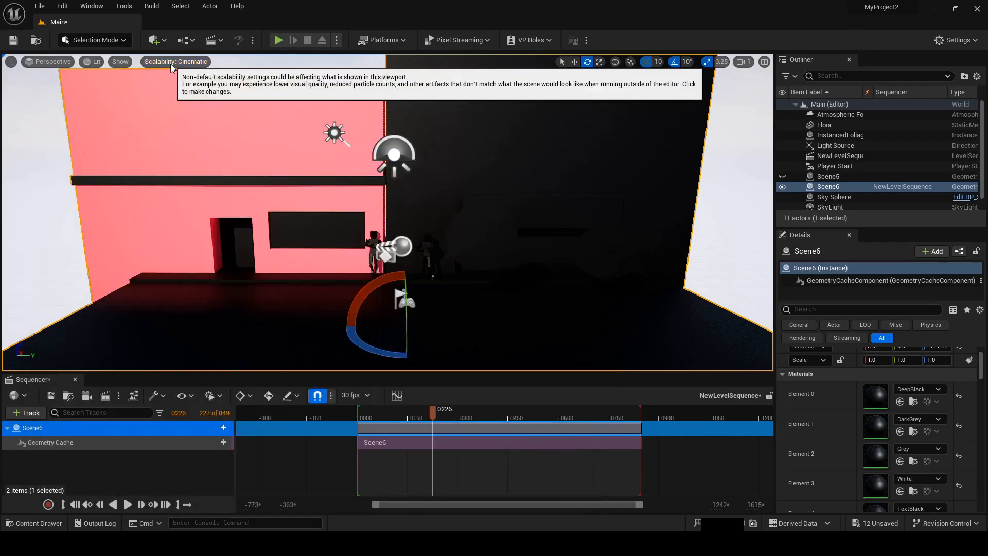
click(948, 40)
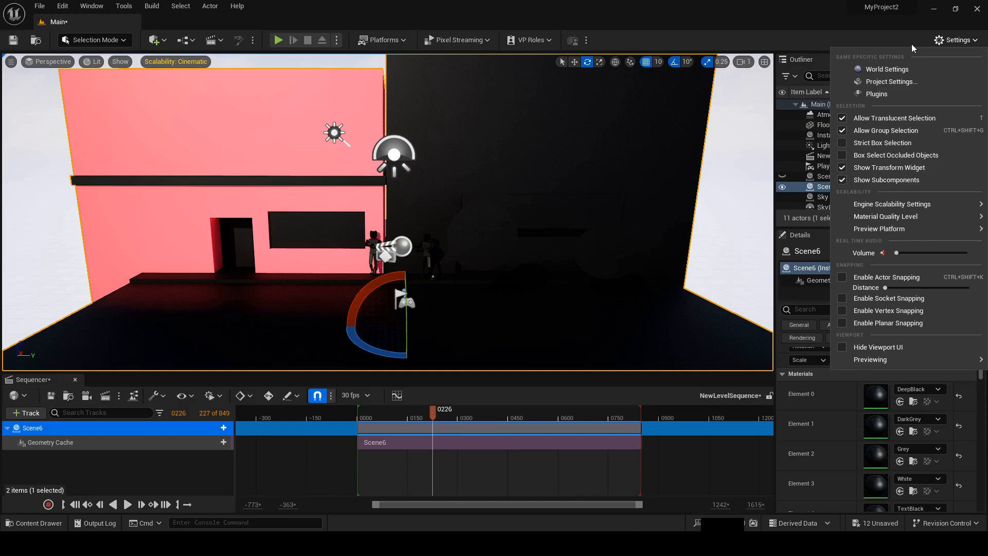
mouse_move(910, 204)
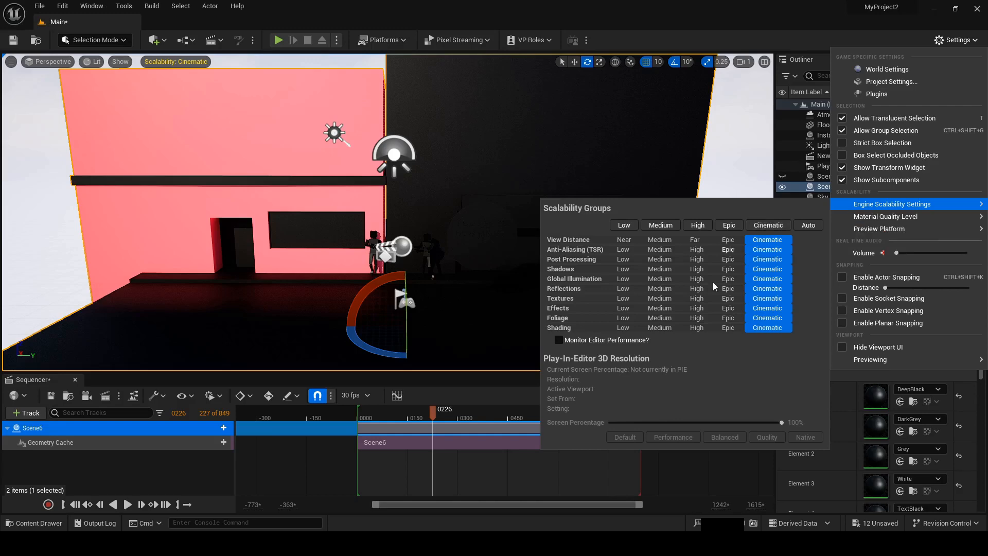
Step: Switch to the browser, look over the Unreal documentation page on rendering high quality frames, and return to Unreal Editor
click(581, 544)
scroll(402, 282, up, 1)
scroll(401, 282, up, 5)
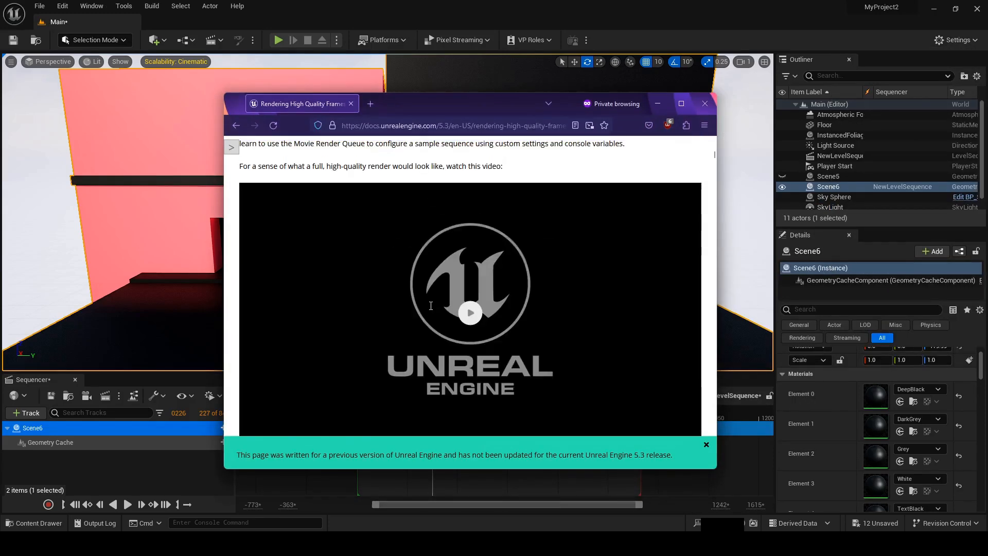
drag(485, 107, 316, 76)
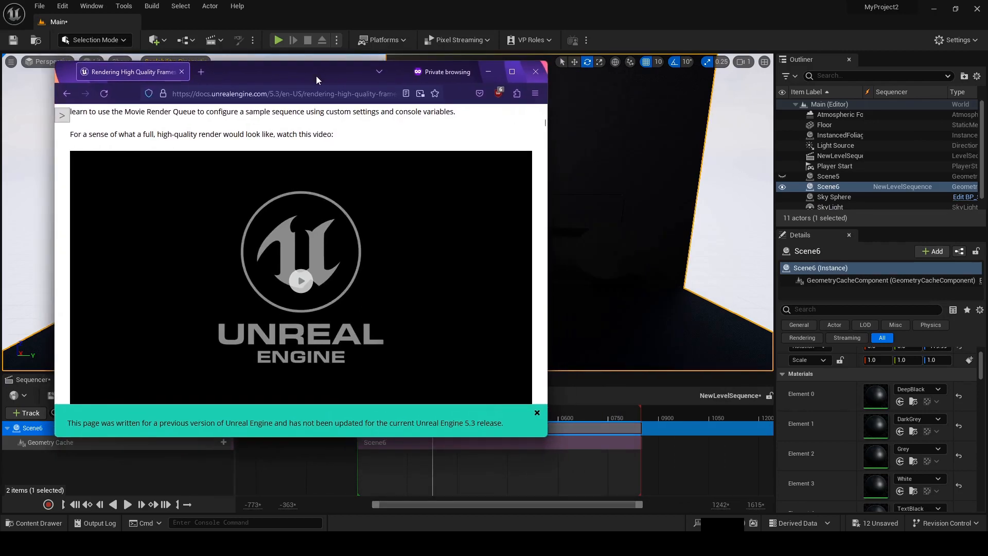
click(634, 7)
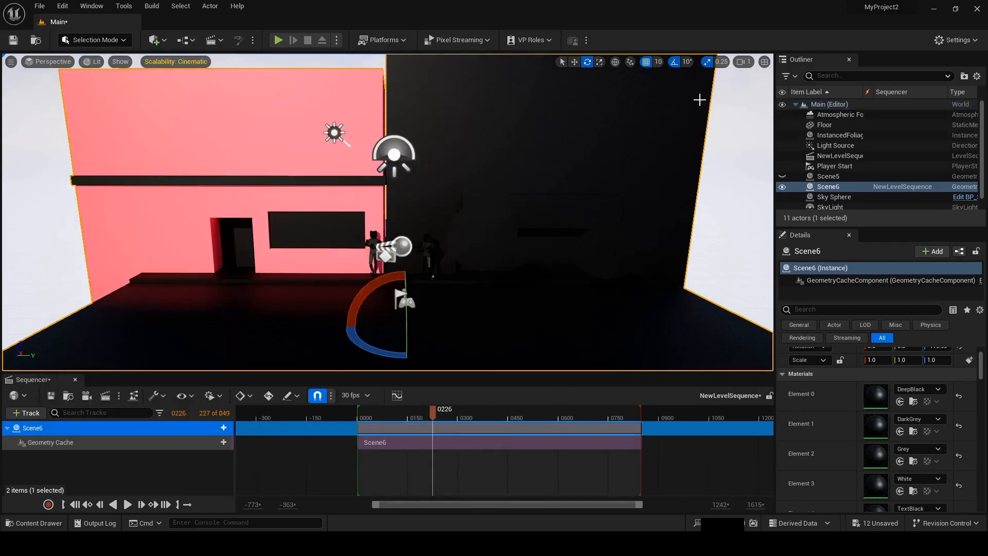
Step: Compare the scene's lighting at High, Low, Medium, High and Epic scalability, and set the scalability back to Cinematic
right_drag(523, 178, 481, 181)
key(w)
key(d)
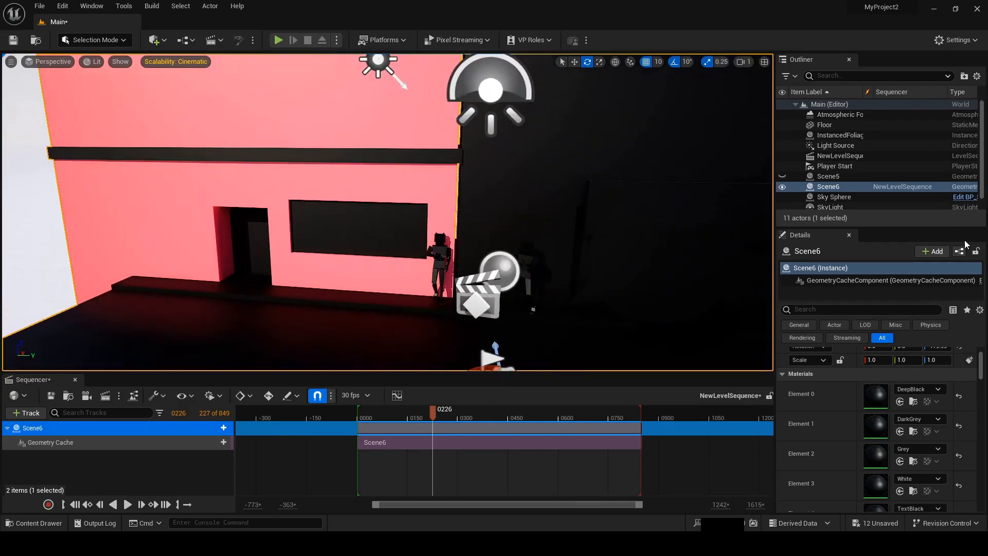
click(172, 64)
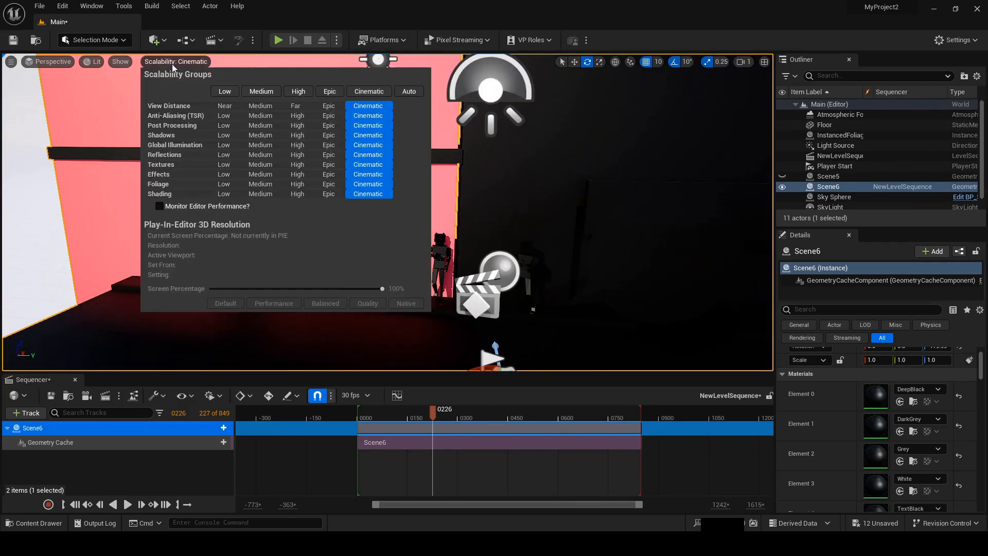
click(310, 91)
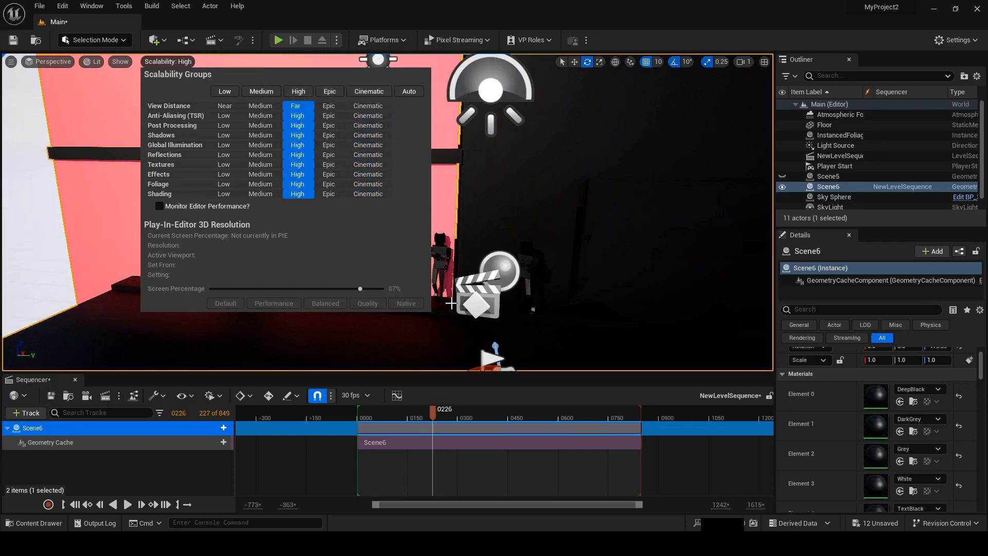
click(226, 91)
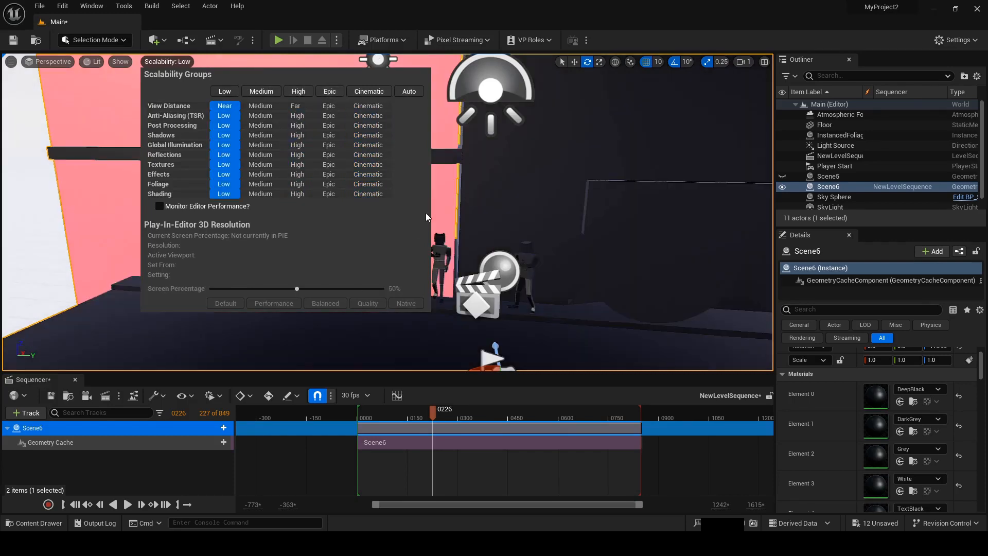
click(262, 91)
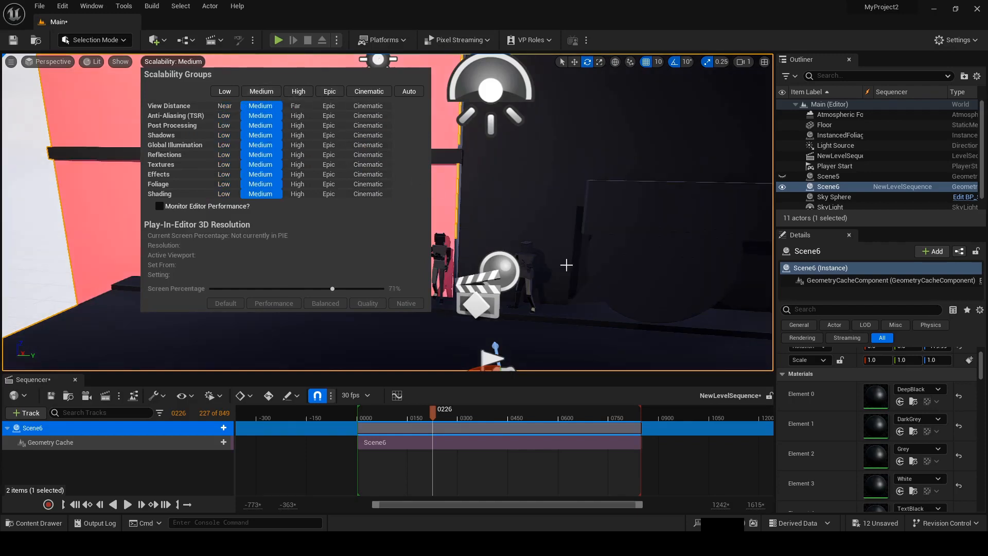
click(297, 92)
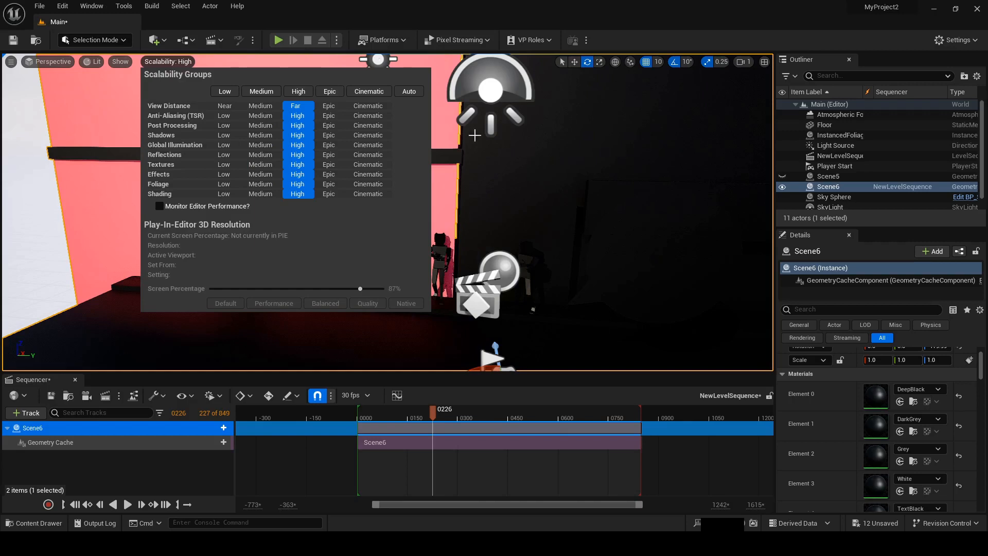
click(329, 94)
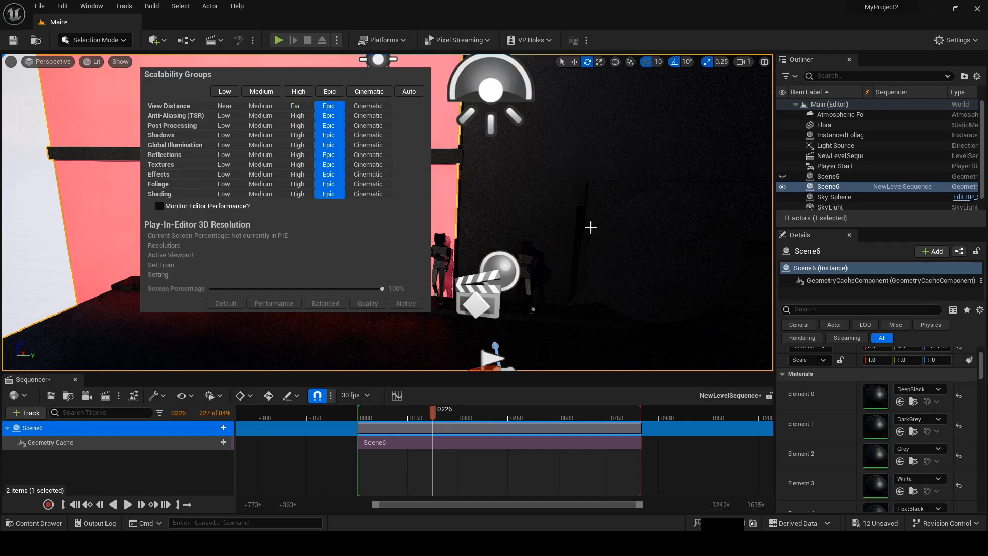
click(369, 91)
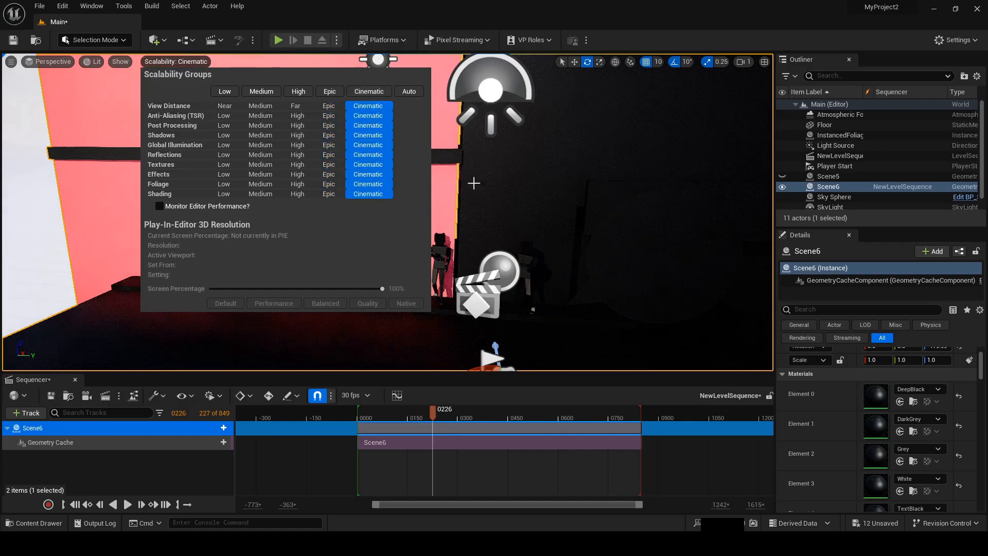
mouse_move(507, 199)
right_down()
mouse_move(520, 169)
mouse_move(518, 208)
right_up()
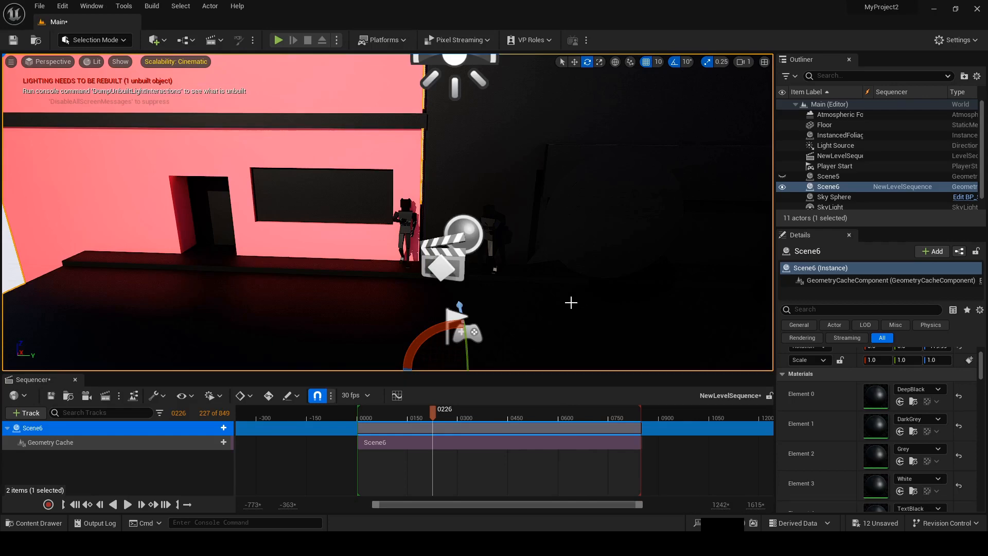
Step: Switch to the Blender scene and go to frame 1 of the animation
mouse_move(698, 543)
key(alt+Tab)
click(807, 355)
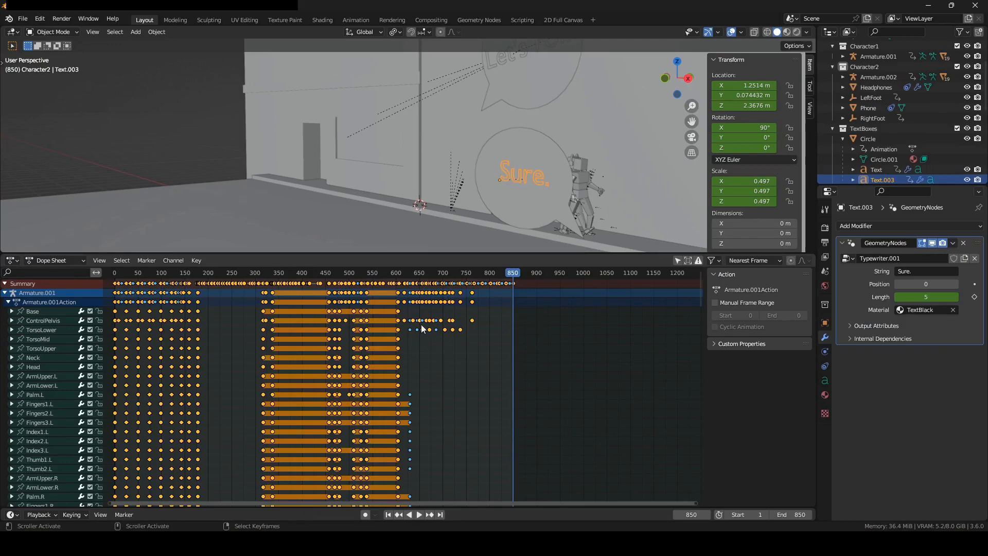
mouse_move(437, 216)
middle_down()
mouse_move(442, 187)
mouse_move(494, 153)
mouse_move(498, 197)
mouse_move(439, 236)
middle_up()
click(390, 515)
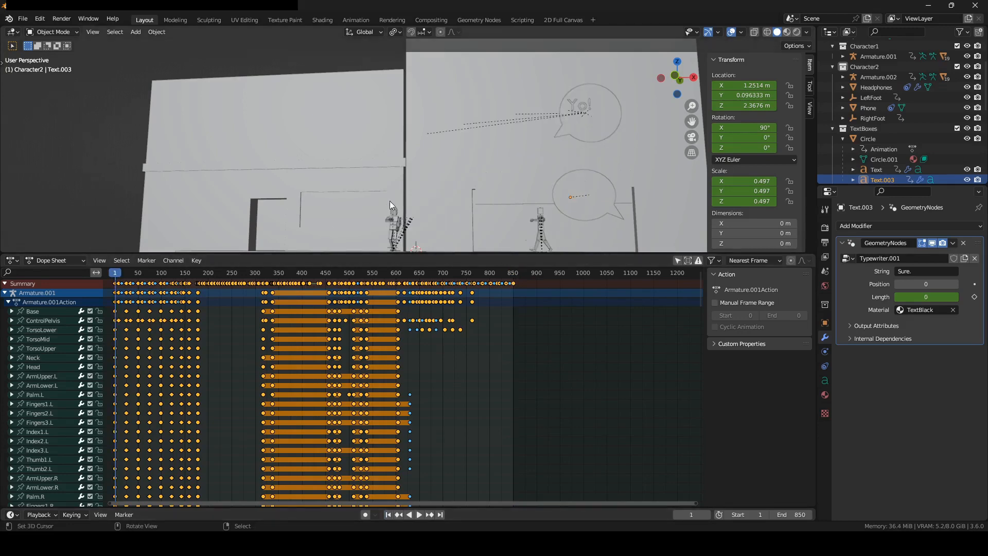
Step: Select the building block named Cube and apply its scale
middle_drag(366, 137, 372, 159)
right_click(372, 159)
scroll(360, 147, down, 2)
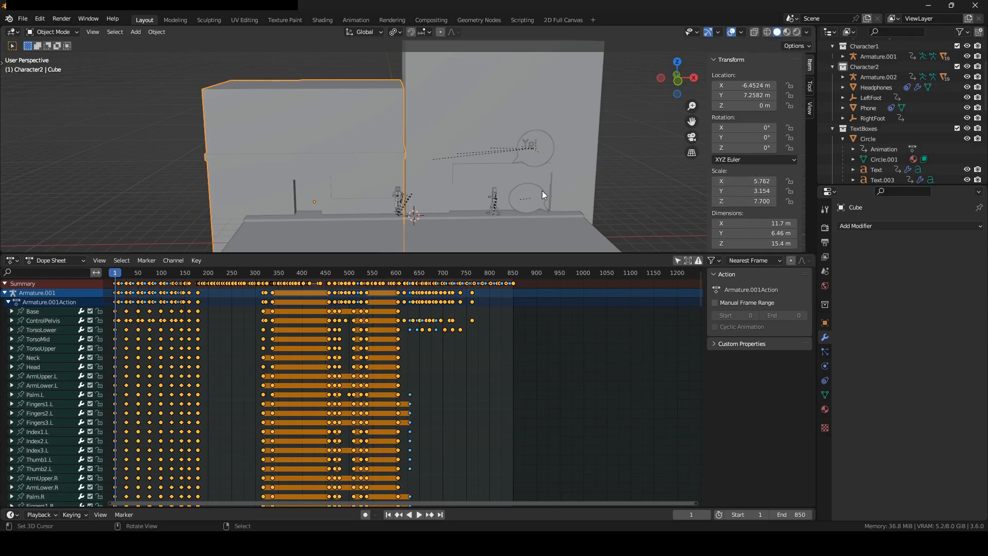
scroll(538, 190, down, 3)
middle_drag(462, 181, 502, 172)
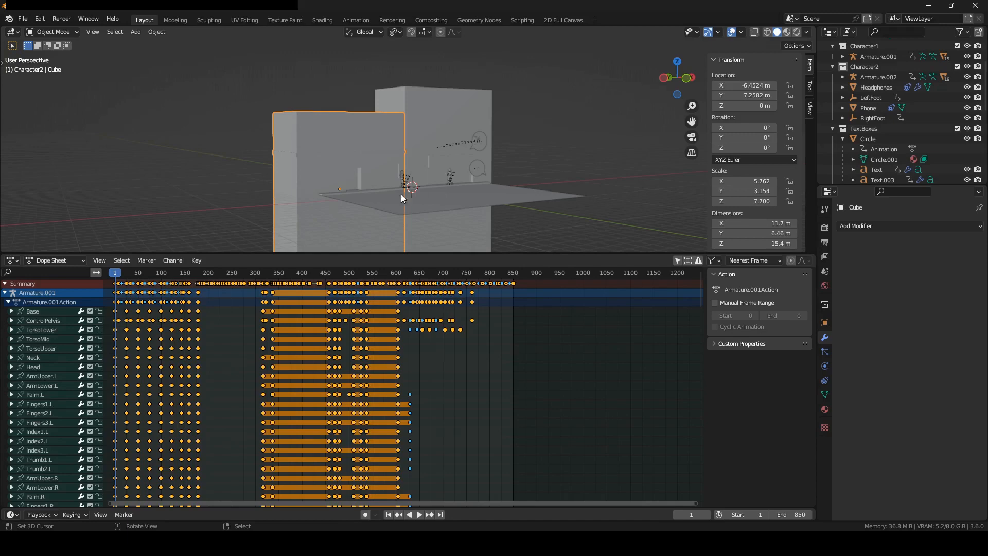
middle_drag(370, 168, 359, 175)
key(ctrl+a)
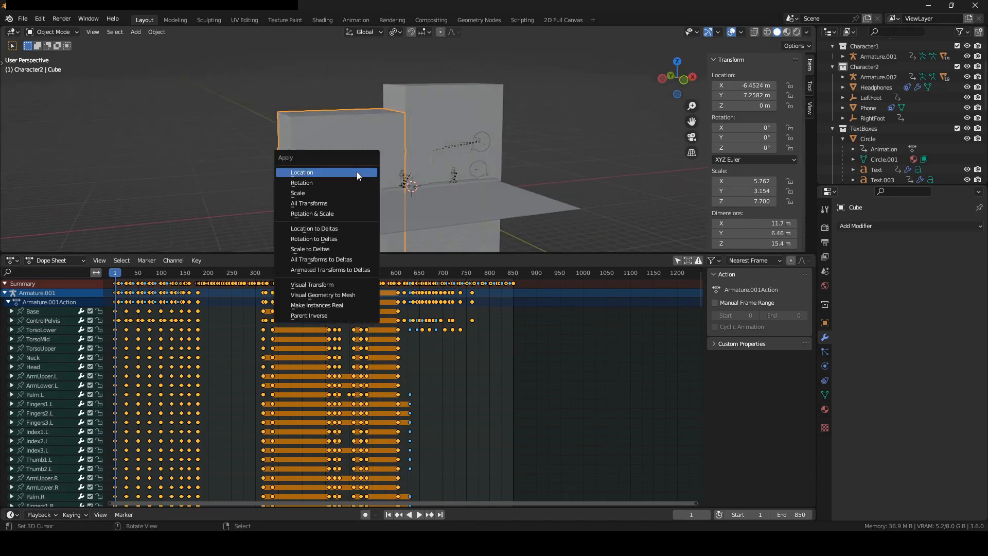
click(325, 193)
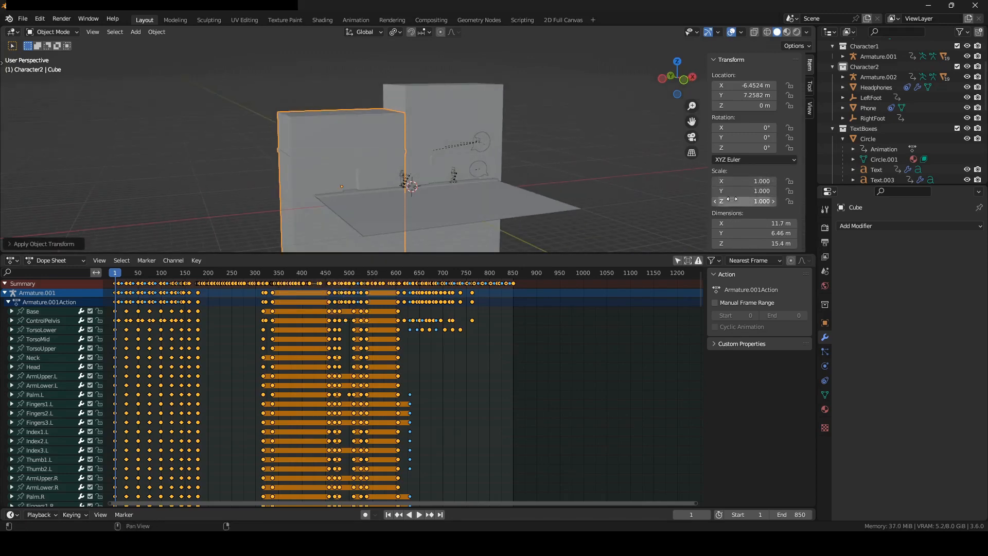
Step: Examine the Cube and its applied Scale values, and return to Unreal Editor
scroll(488, 173, up, 3)
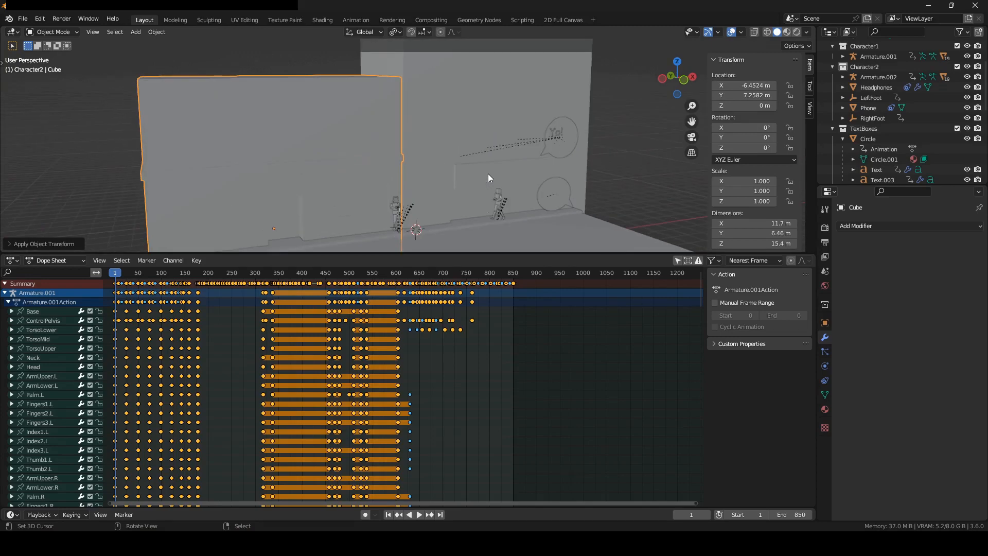
scroll(488, 174, up, 3)
scroll(488, 174, down, 4)
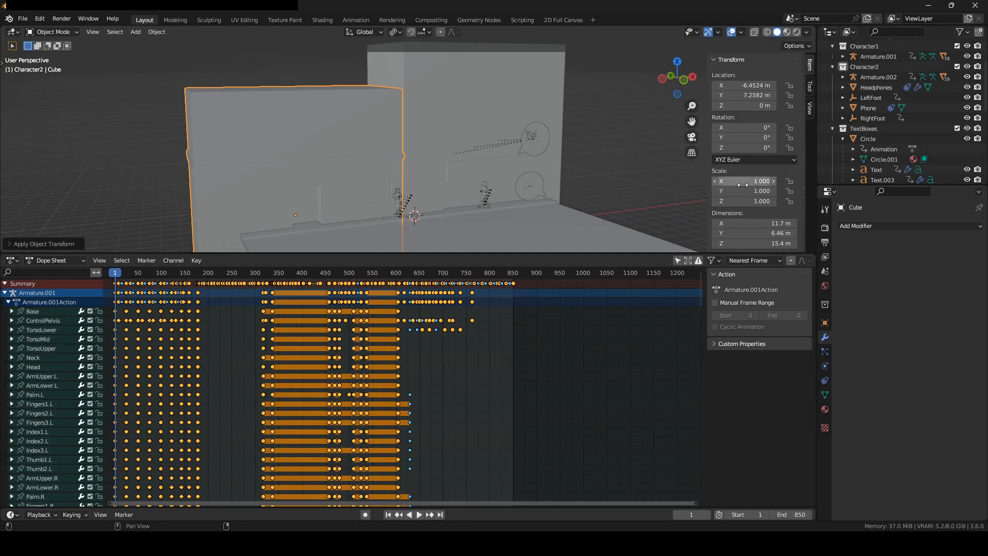
mouse_move(449, 163)
middle_down()
mouse_move(459, 149)
mouse_move(457, 159)
middle_up()
scroll(456, 159, down, 2)
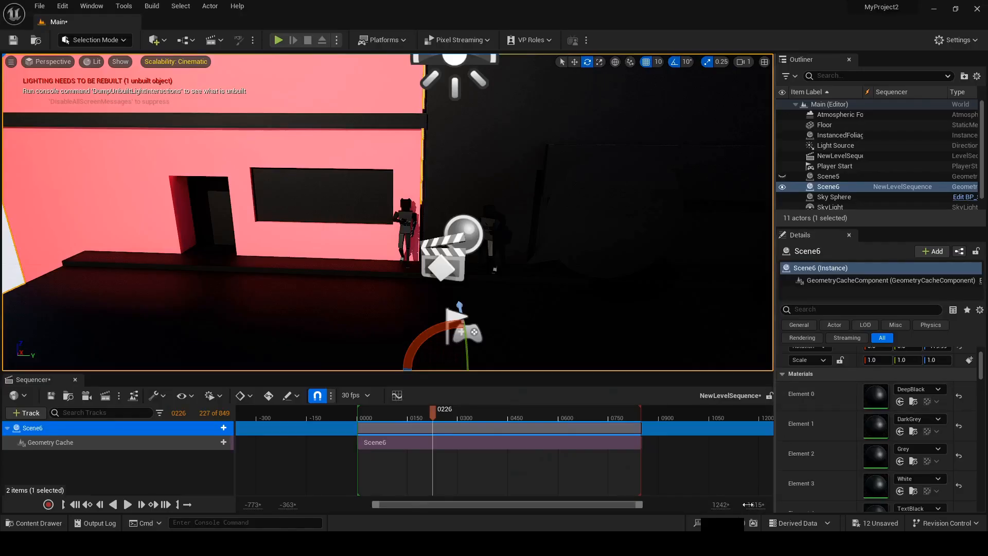
Step: Add a new Cine Camera Actor with a camera cut to the empty NewLevelSequence in Unreal Editor
key(alt+Tab)
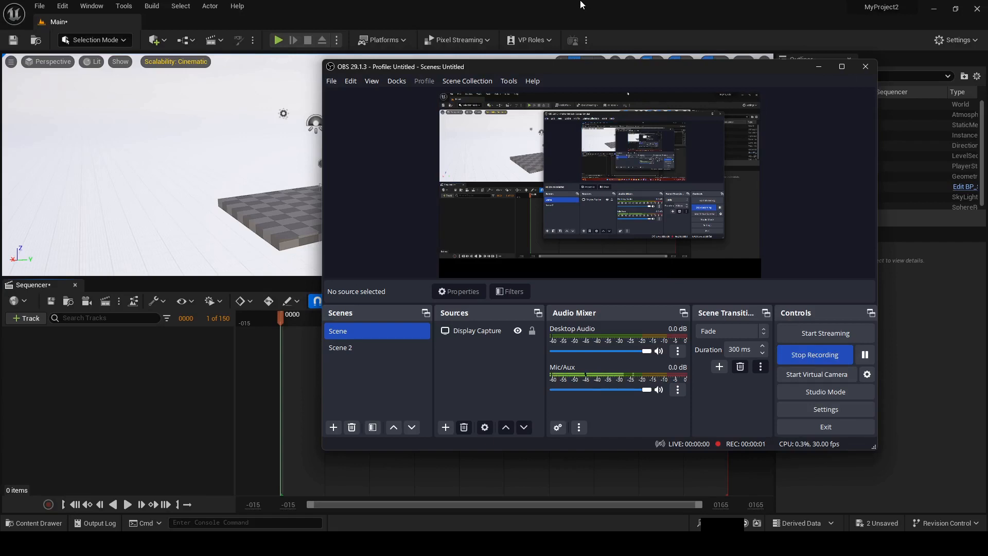
click(580, 1)
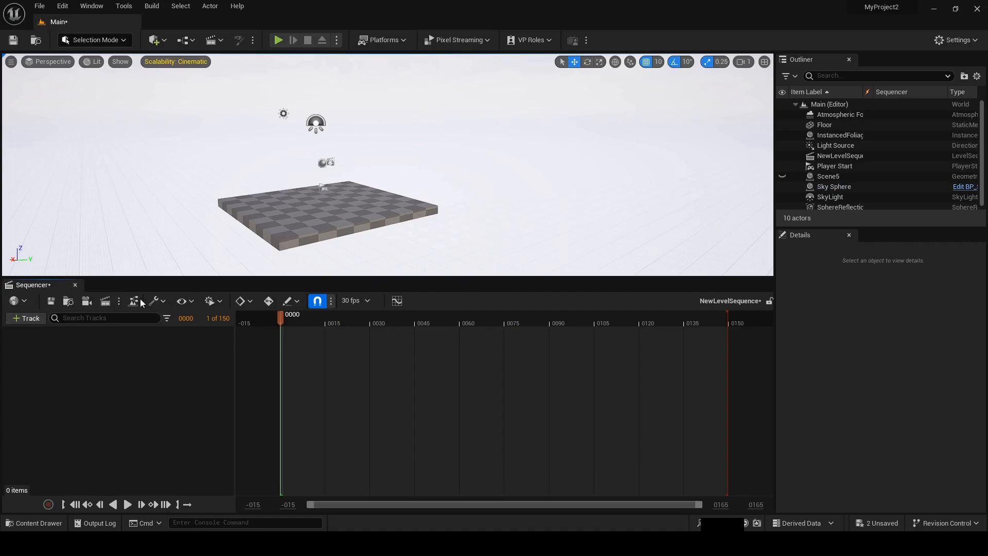
click(87, 302)
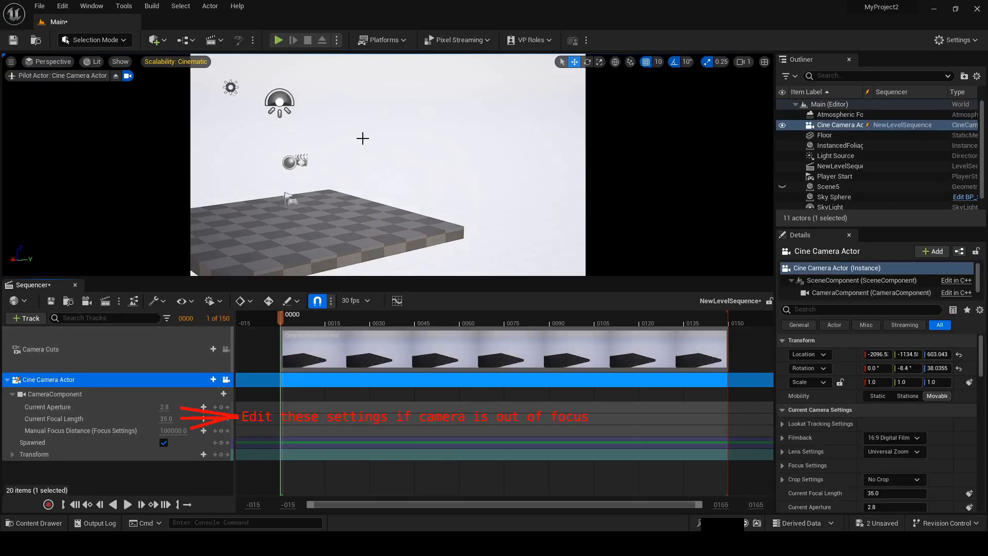
Step: Pilot the Cine Camera Actor closer to the checkered floor until it faces the player start, and stop piloting it
right_drag(424, 160, 294, 168)
key(s)
key(w)
key(a)
key(d)
key(w)
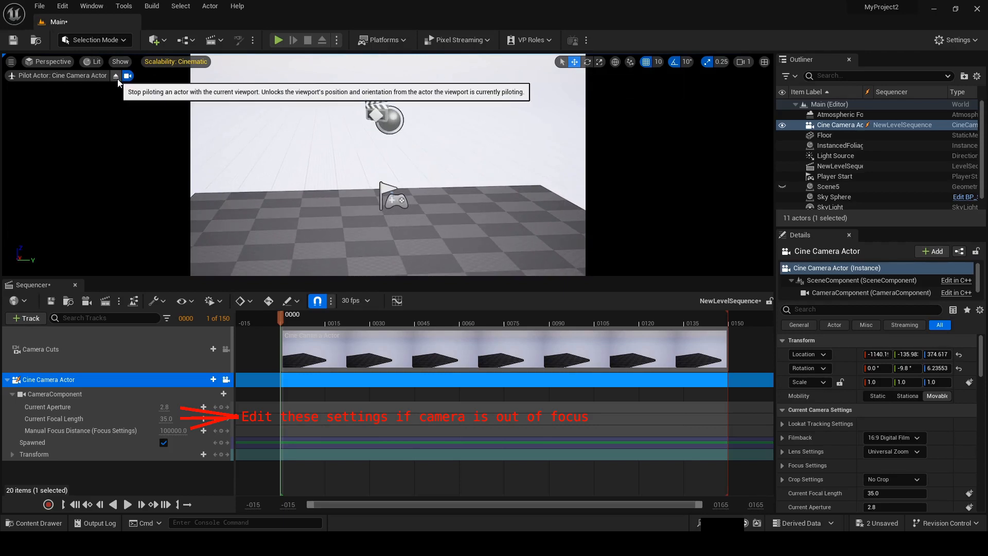
click(117, 78)
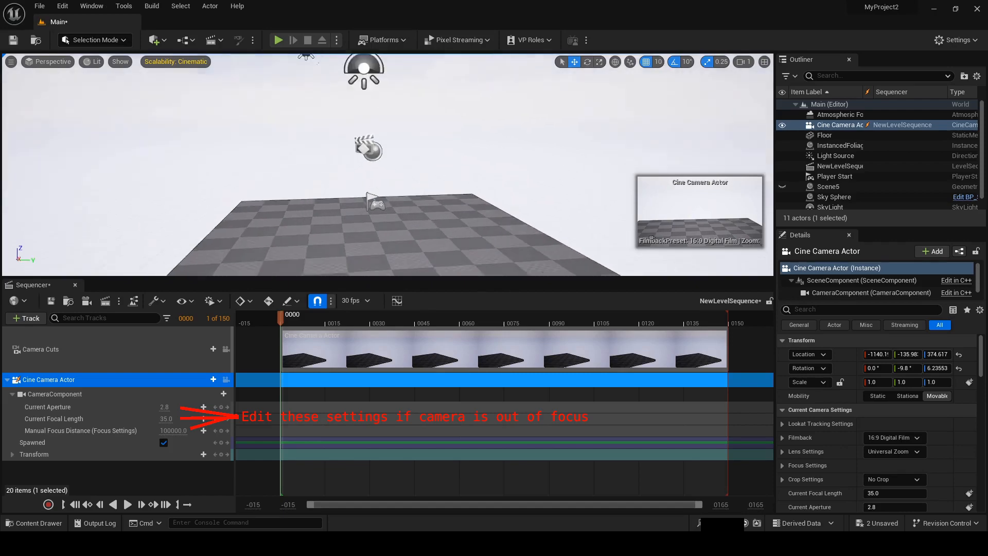
Step: Frame the Cine Camera Actor, look through it from its sequence track, and return to the free perspective view
key(f)
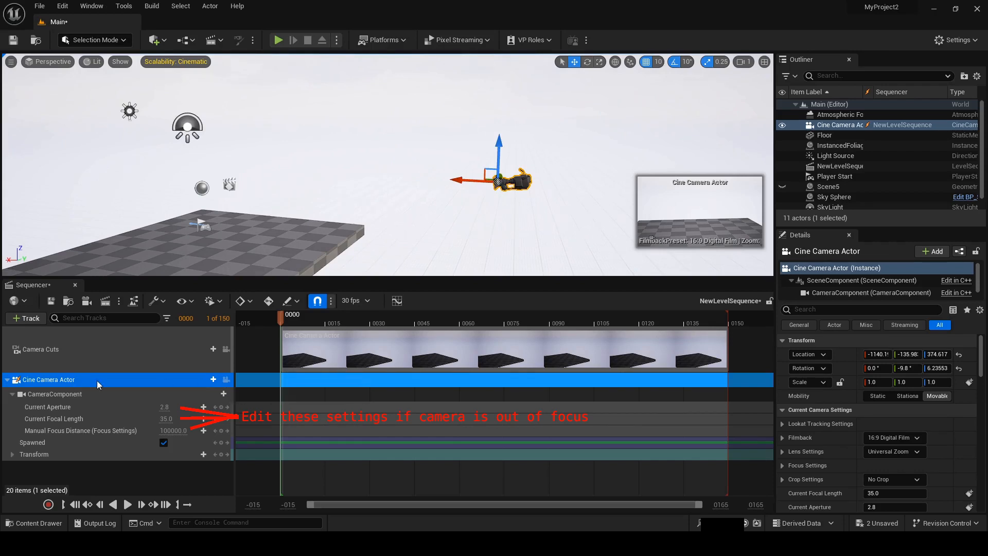
click(225, 380)
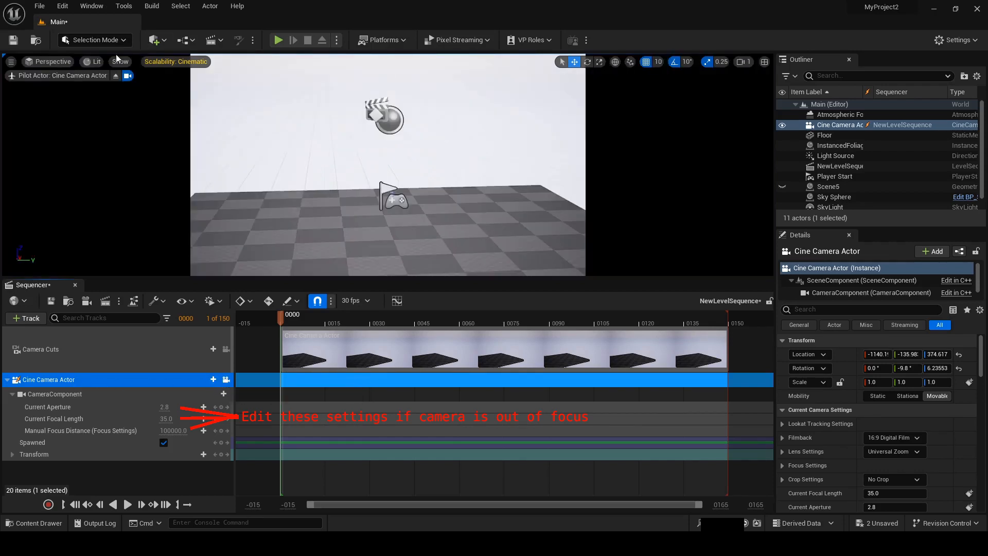
click(116, 76)
Step: Move the Cine Camera Actor lower and closer to the floor, to about X -870 and Z 225
mouse_move(514, 73)
right_down()
mouse_move(576, 73)
mouse_move(513, 72)
right_up()
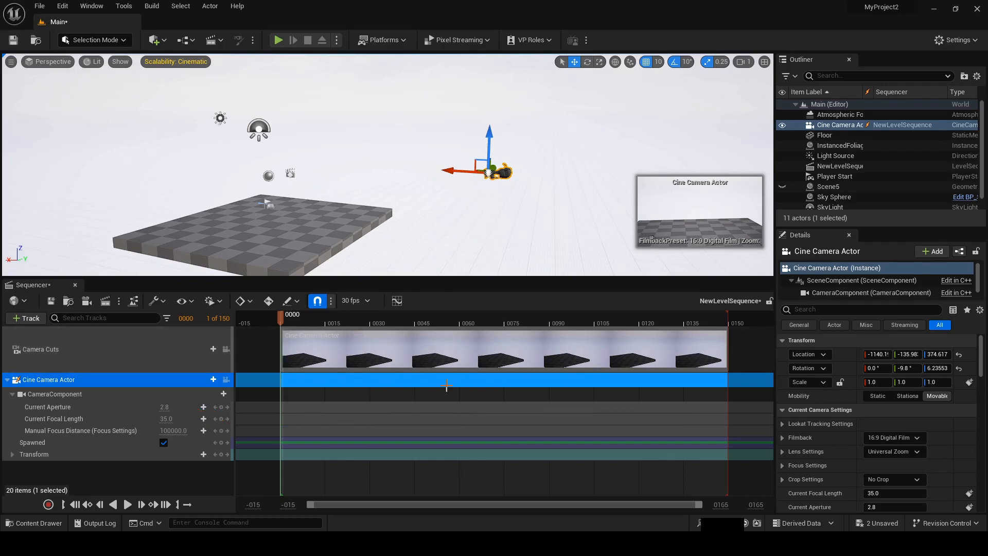
drag(489, 142, 414, 177)
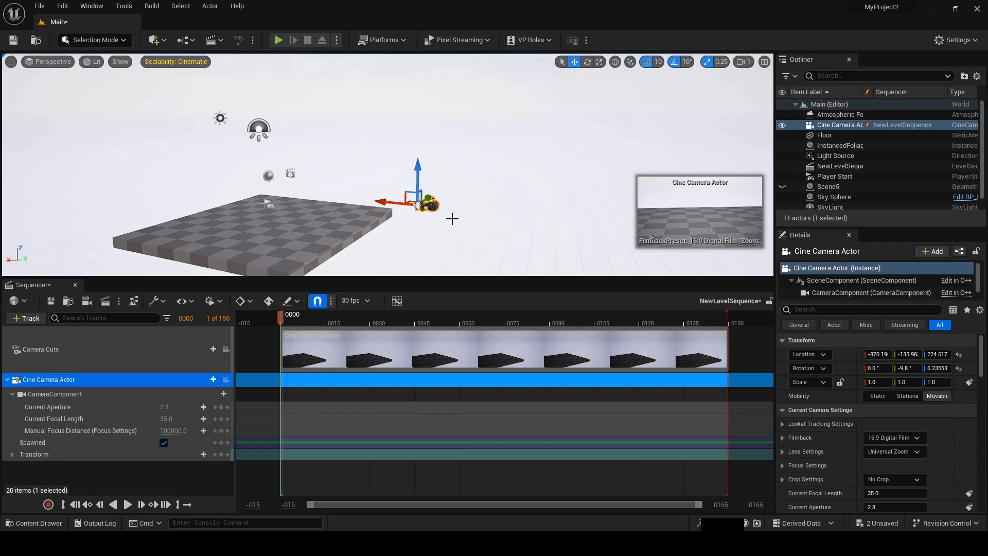